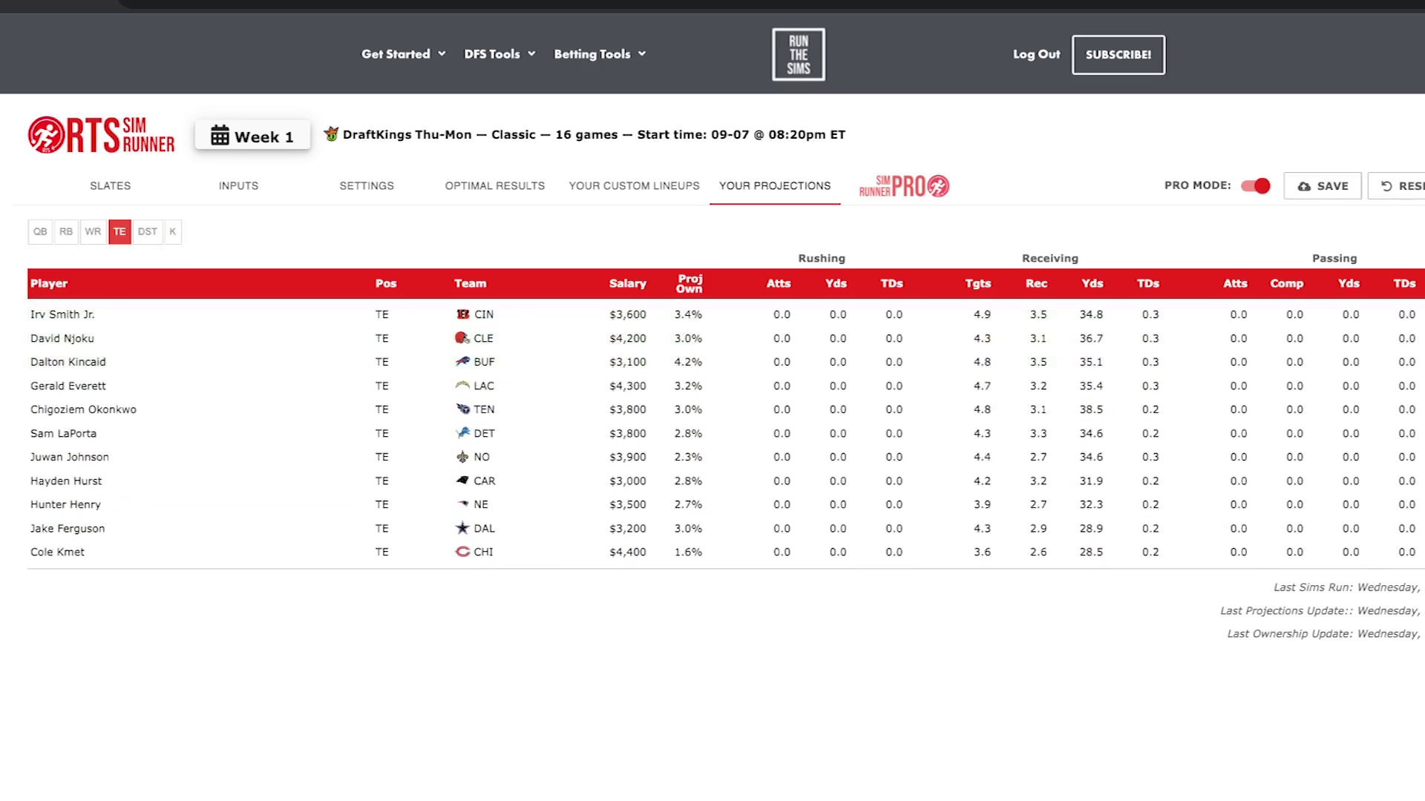
Step: Open the Sim Runner inputs for the CIN at CLE game and examine the Cincinnati Bengals' team and player market shares
{"action": "left_click", "coordinate": [238, 186]}
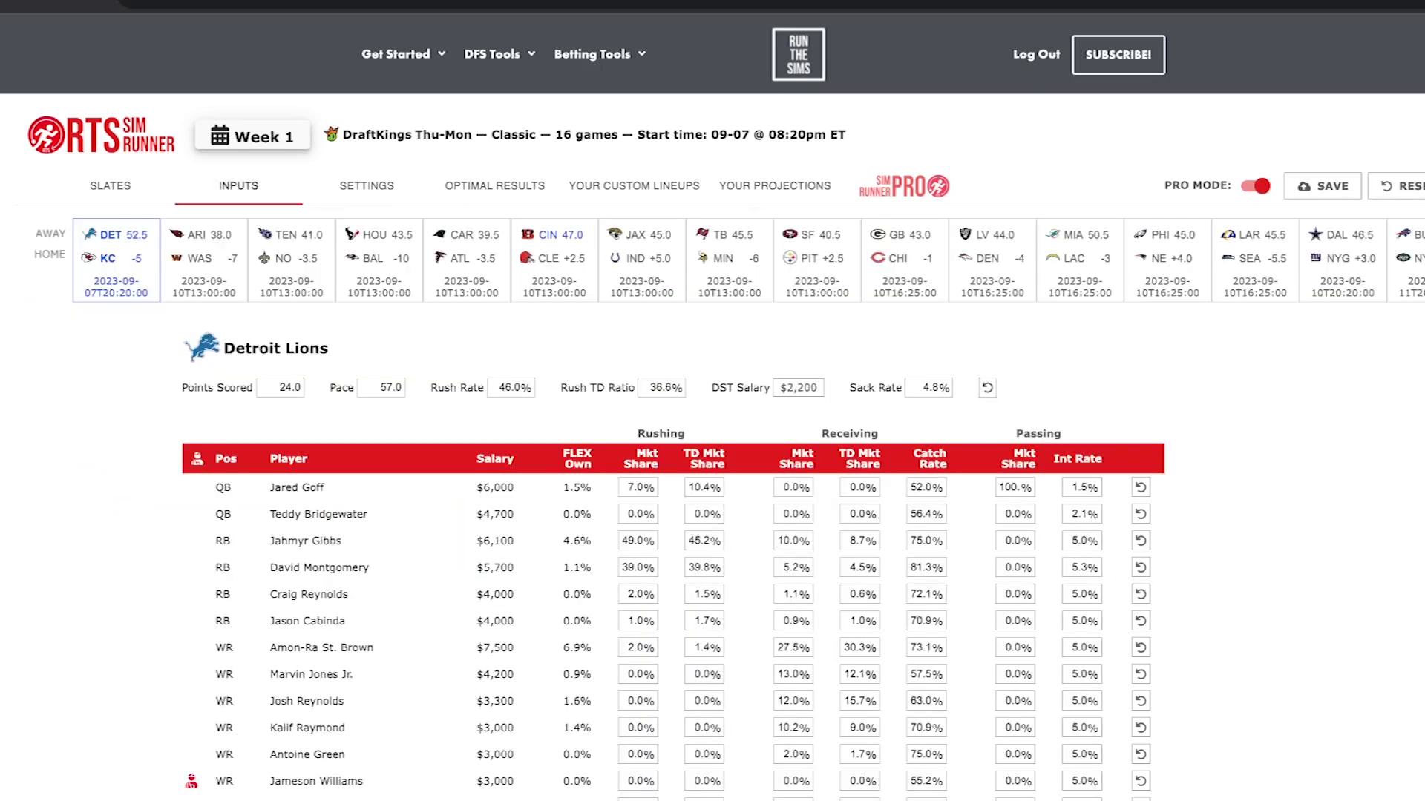
{"action": "left_click", "coordinate": [554, 260]}
{"action": "scroll", "coordinate": [712, 445], "scroll_direction": "down", "scroll_amount": 4}
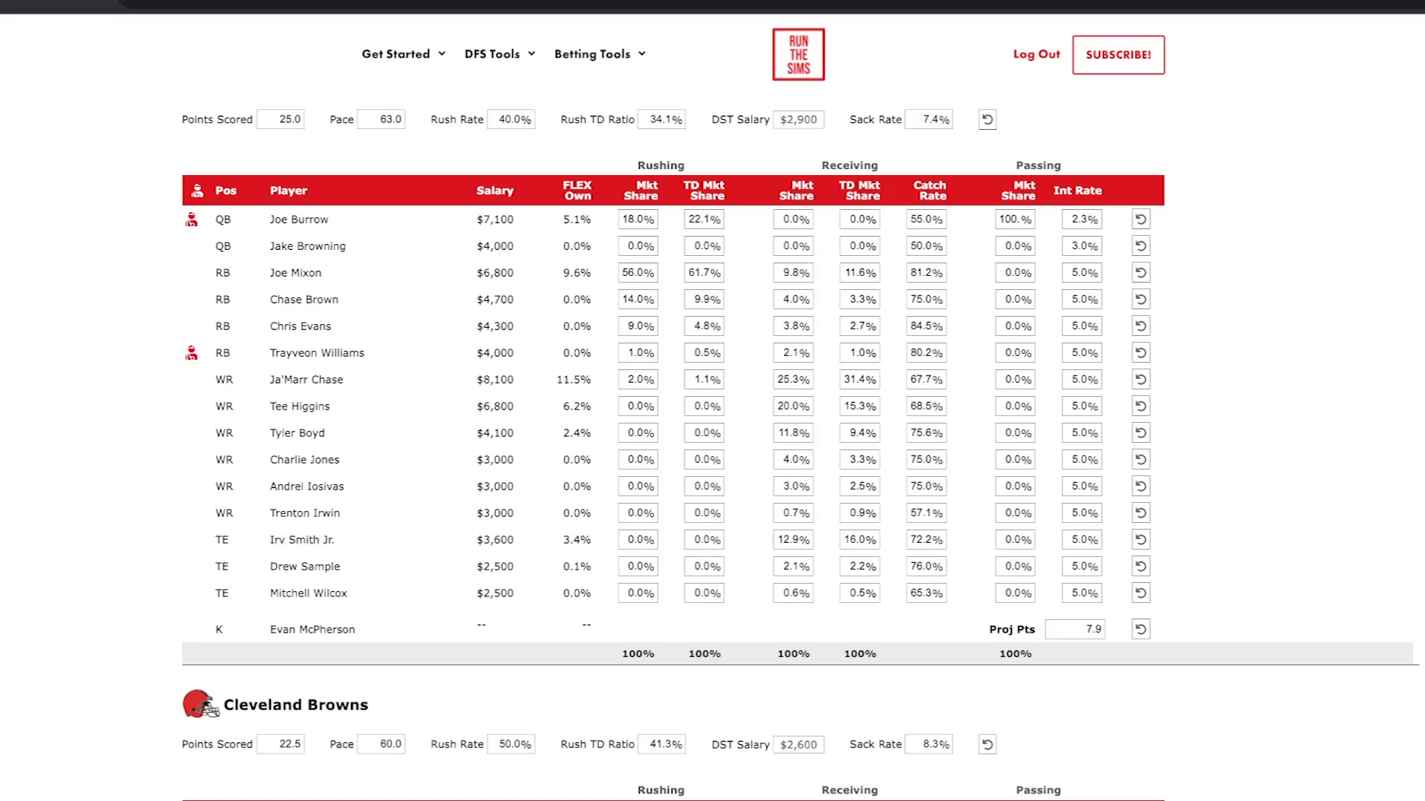
{"action": "scroll", "coordinate": [800, 447], "scroll_direction": "up", "scroll_amount": 1}
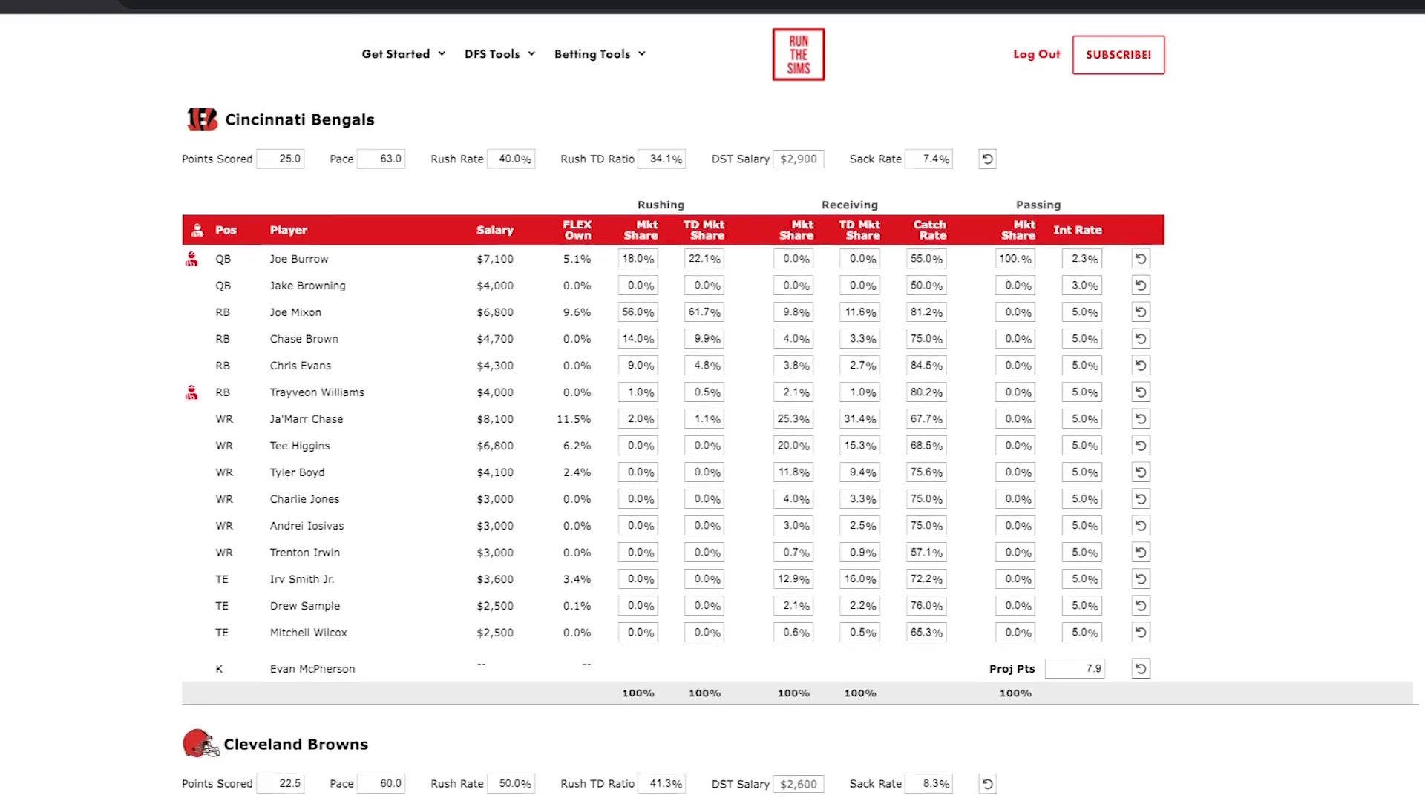
{"action": "scroll", "coordinate": [712, 445], "scroll_direction": "up", "scroll_amount": 3}
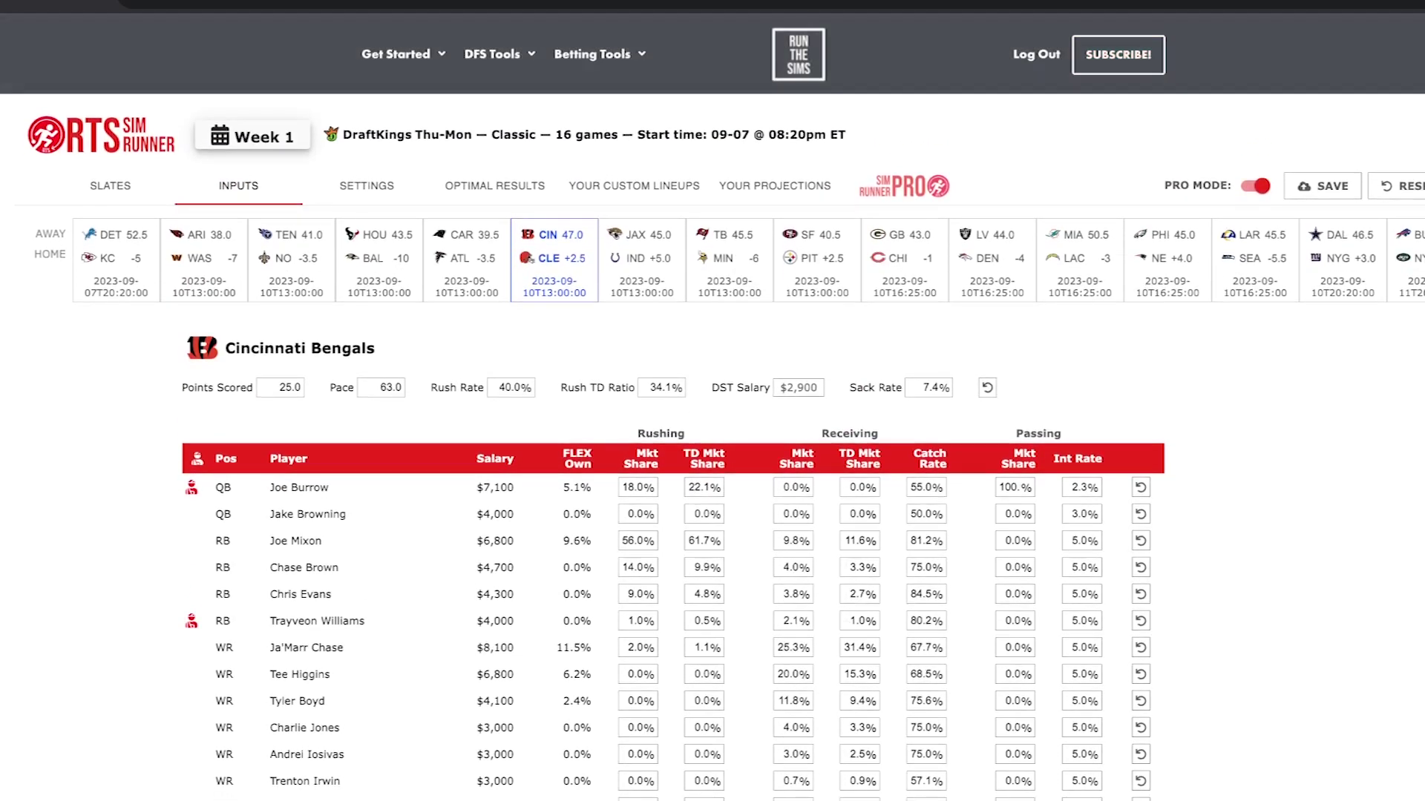
{"action": "mouse_move", "coordinate": [492, 54]}
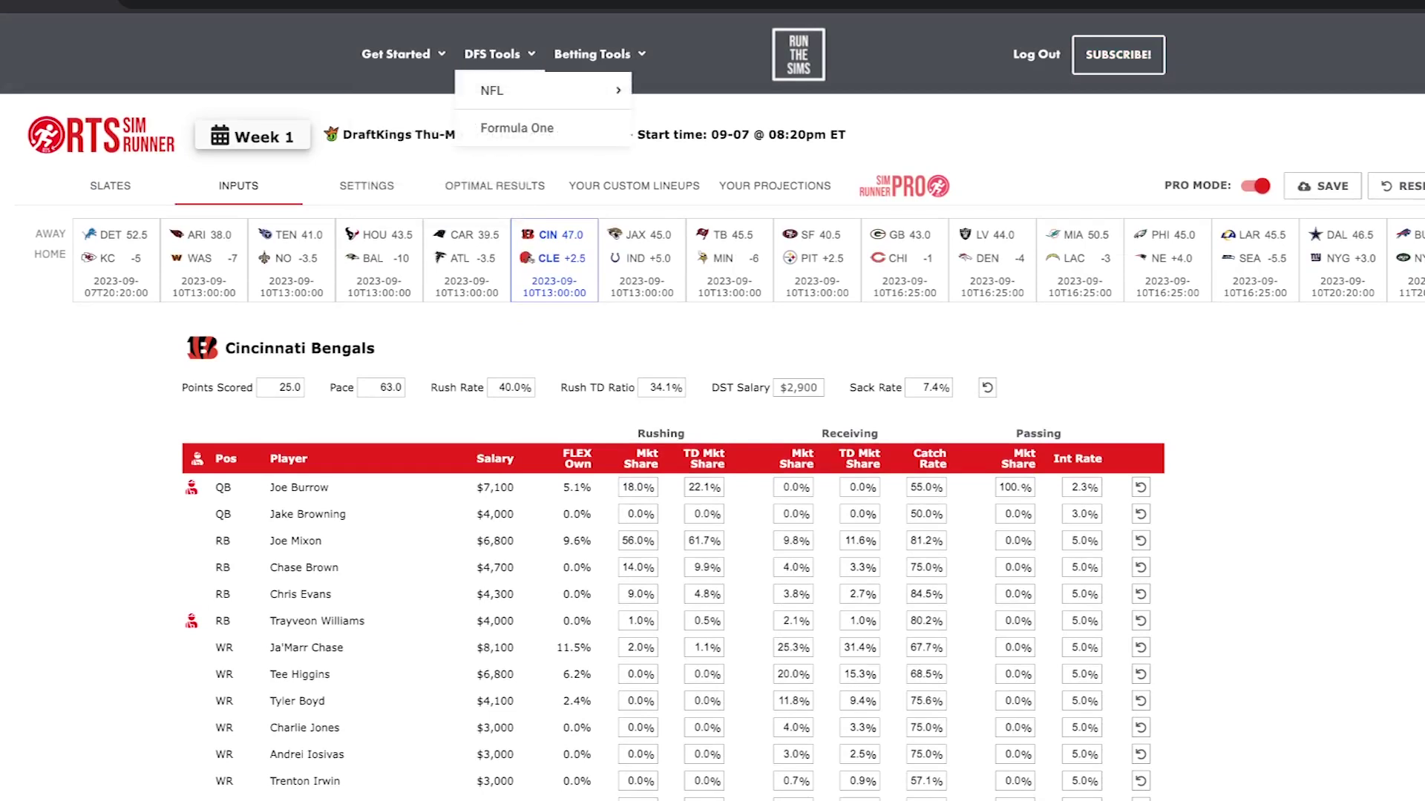
{"action": "mouse_move", "coordinate": [592, 54]}
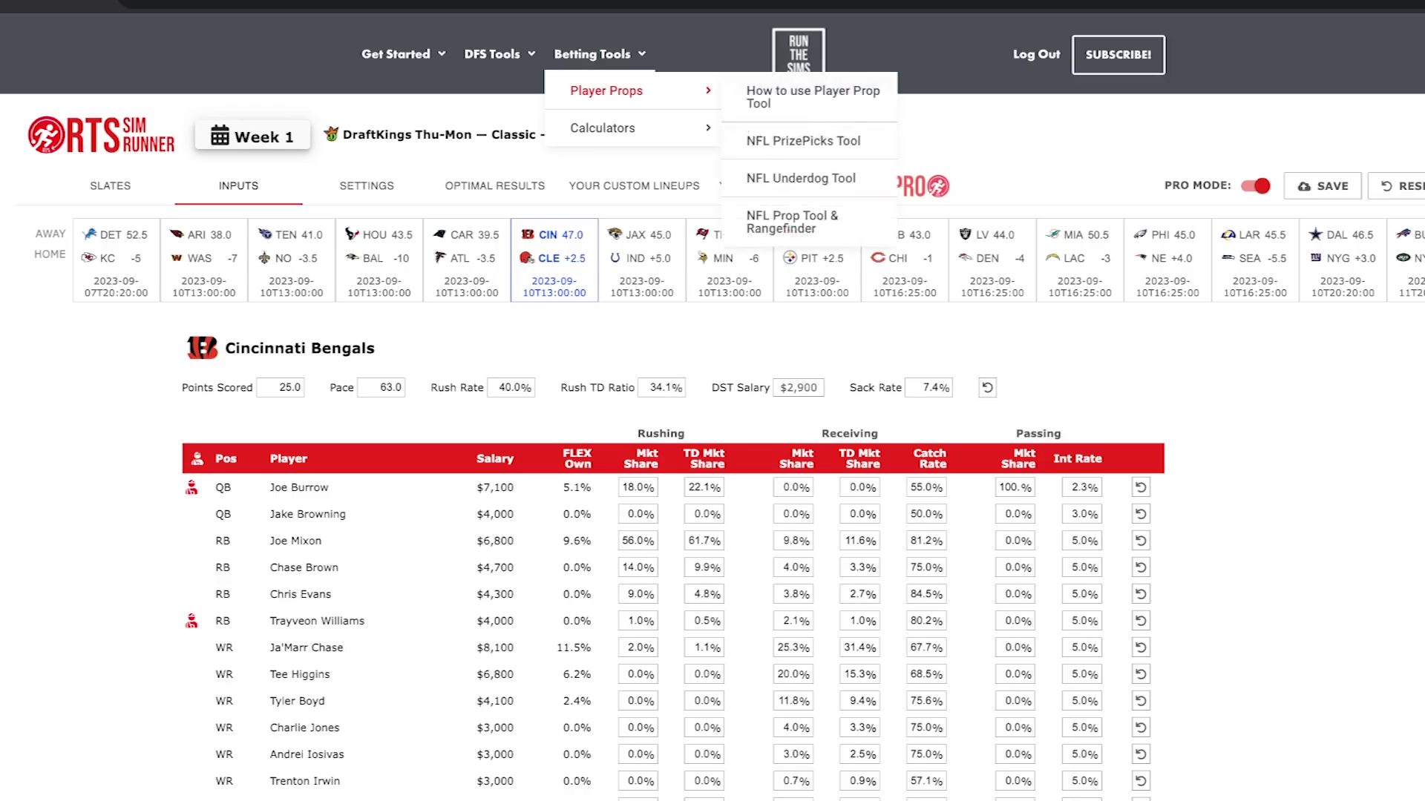
{"action": "left_click", "coordinate": [624, 91]}
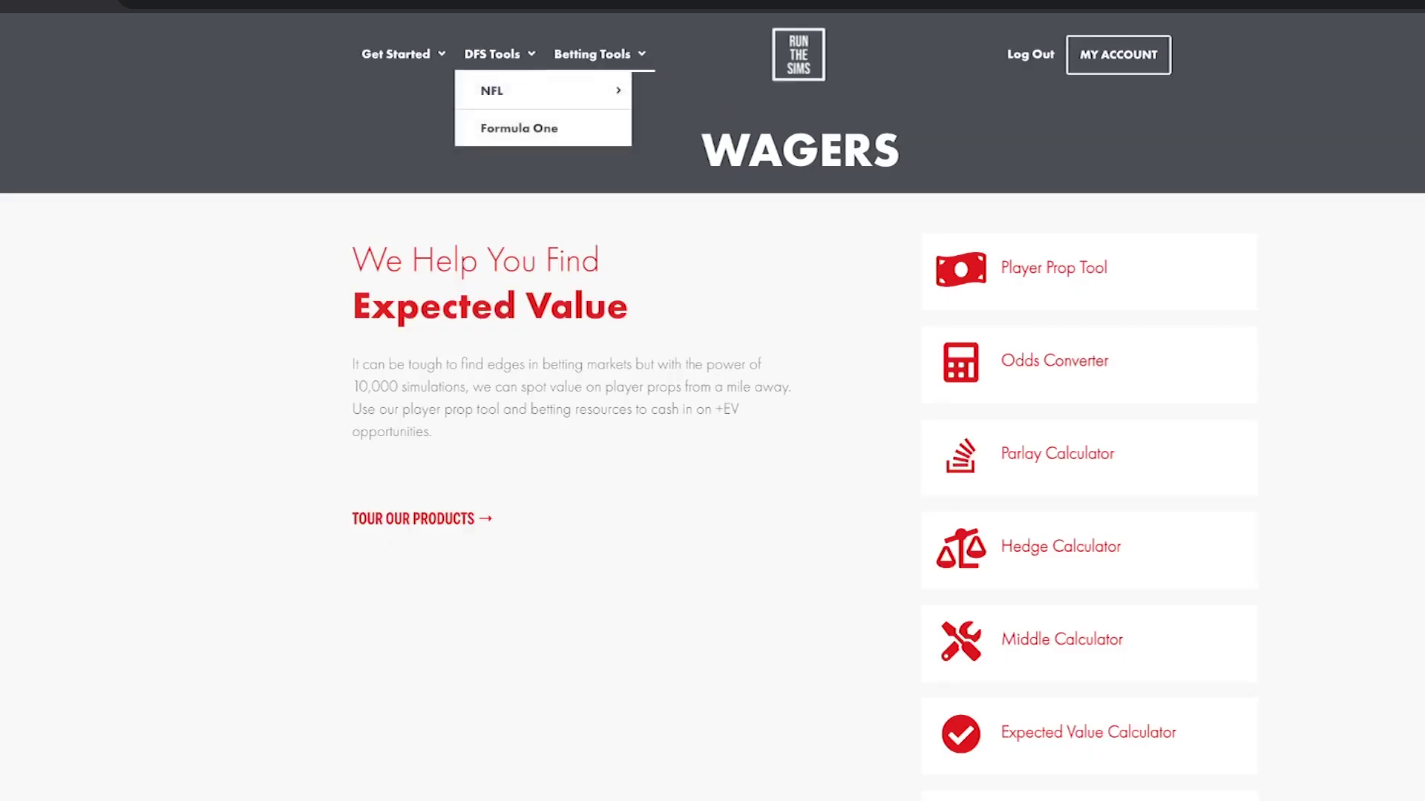
{"action": "mouse_move", "coordinate": [520, 90]}
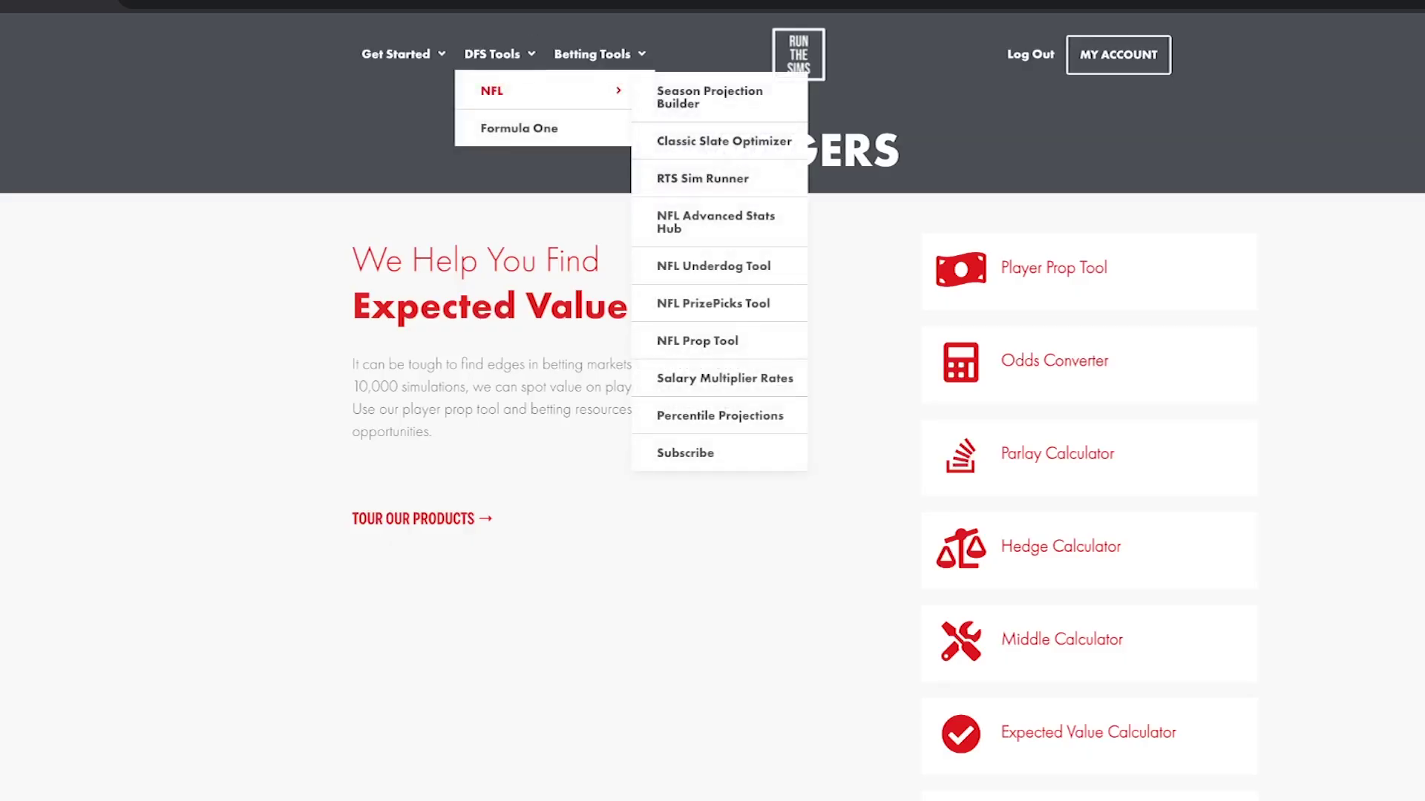
{"action": "left_click", "coordinate": [685, 452]}
Step: Open the NFL Prop Tool
{"action": "mouse_move", "coordinate": [492, 54]}
{"action": "mouse_move", "coordinate": [519, 91]}
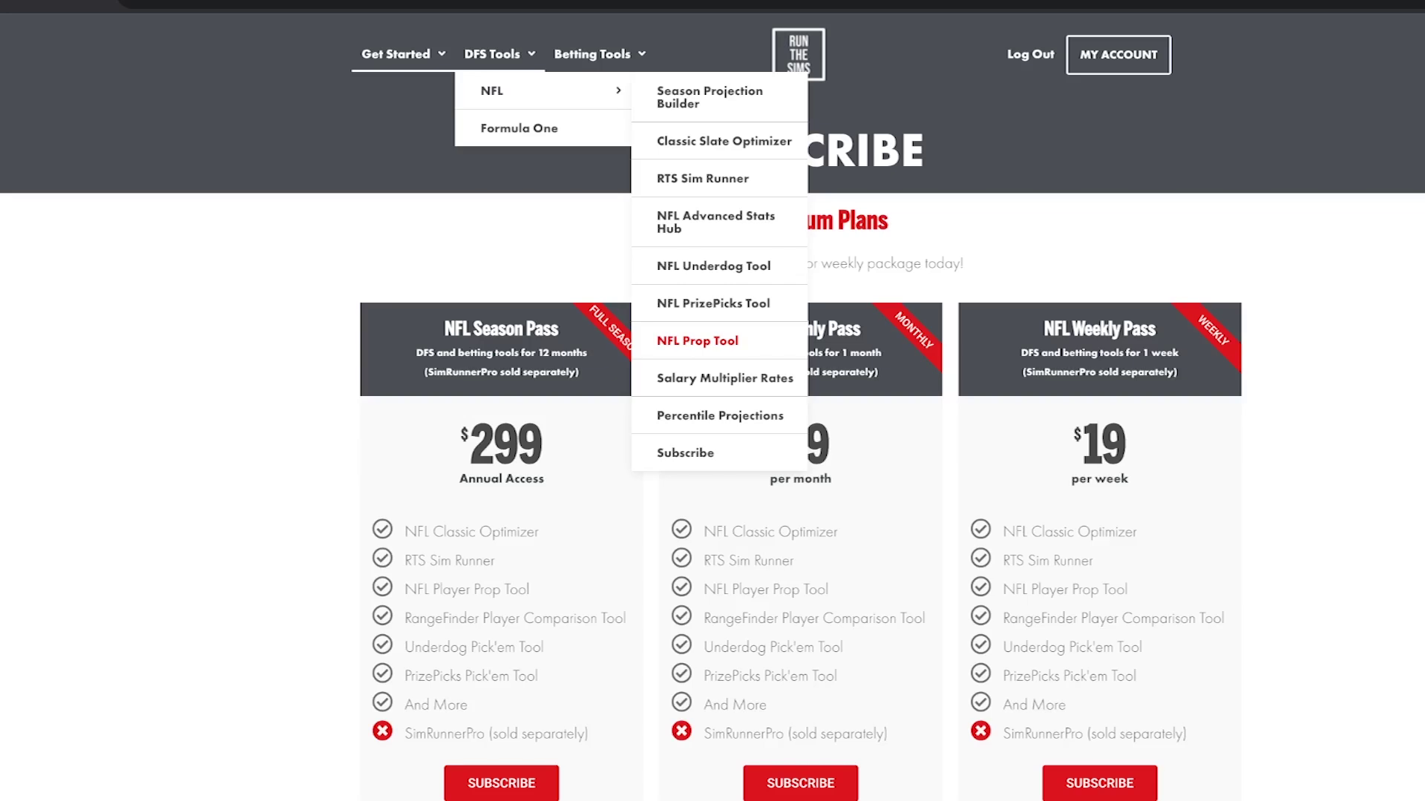
{"action": "left_click", "coordinate": [698, 341]}
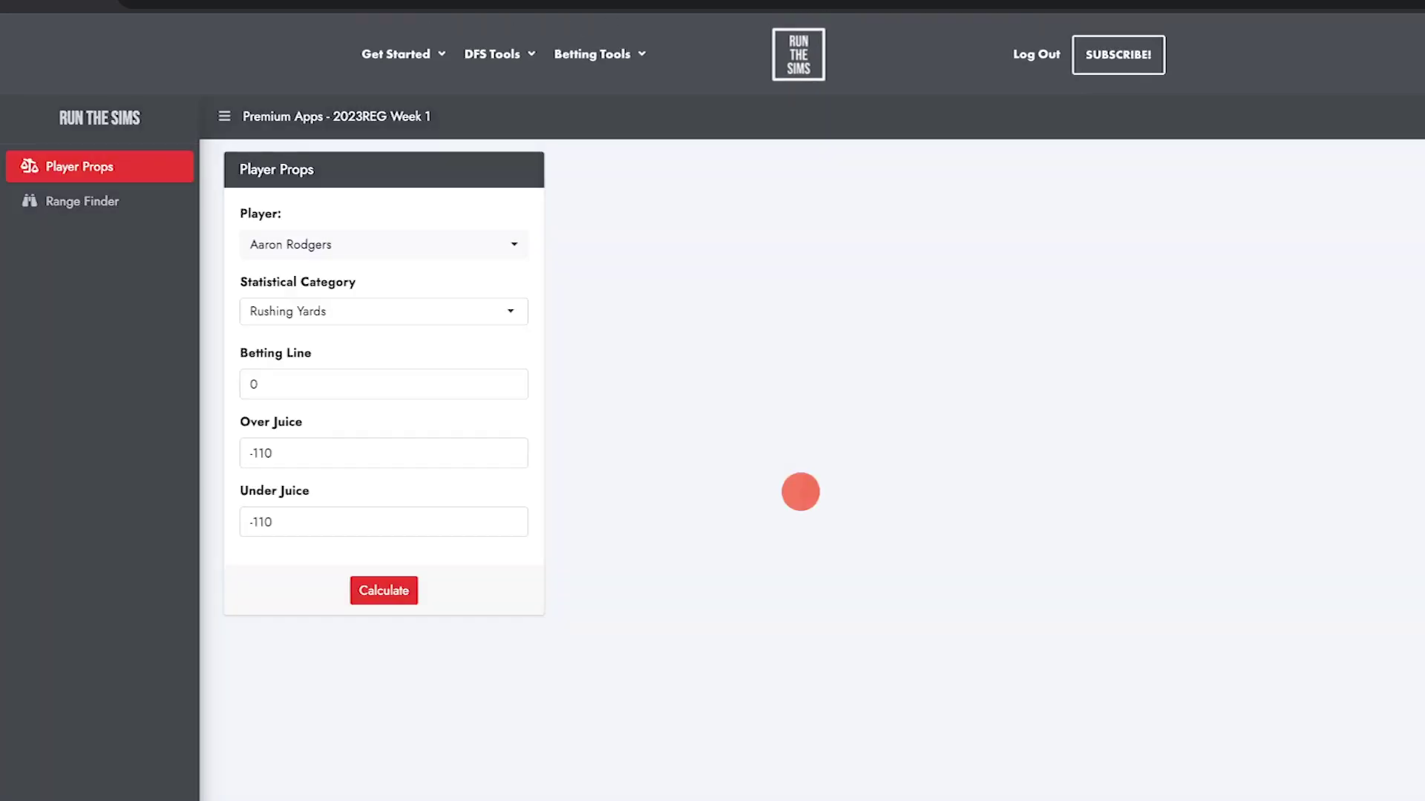
Step: Choose Irv Smith Jr. as the prop's player and Receiving Yards as its statistical category
{"action": "left_click", "coordinate": [384, 245]}
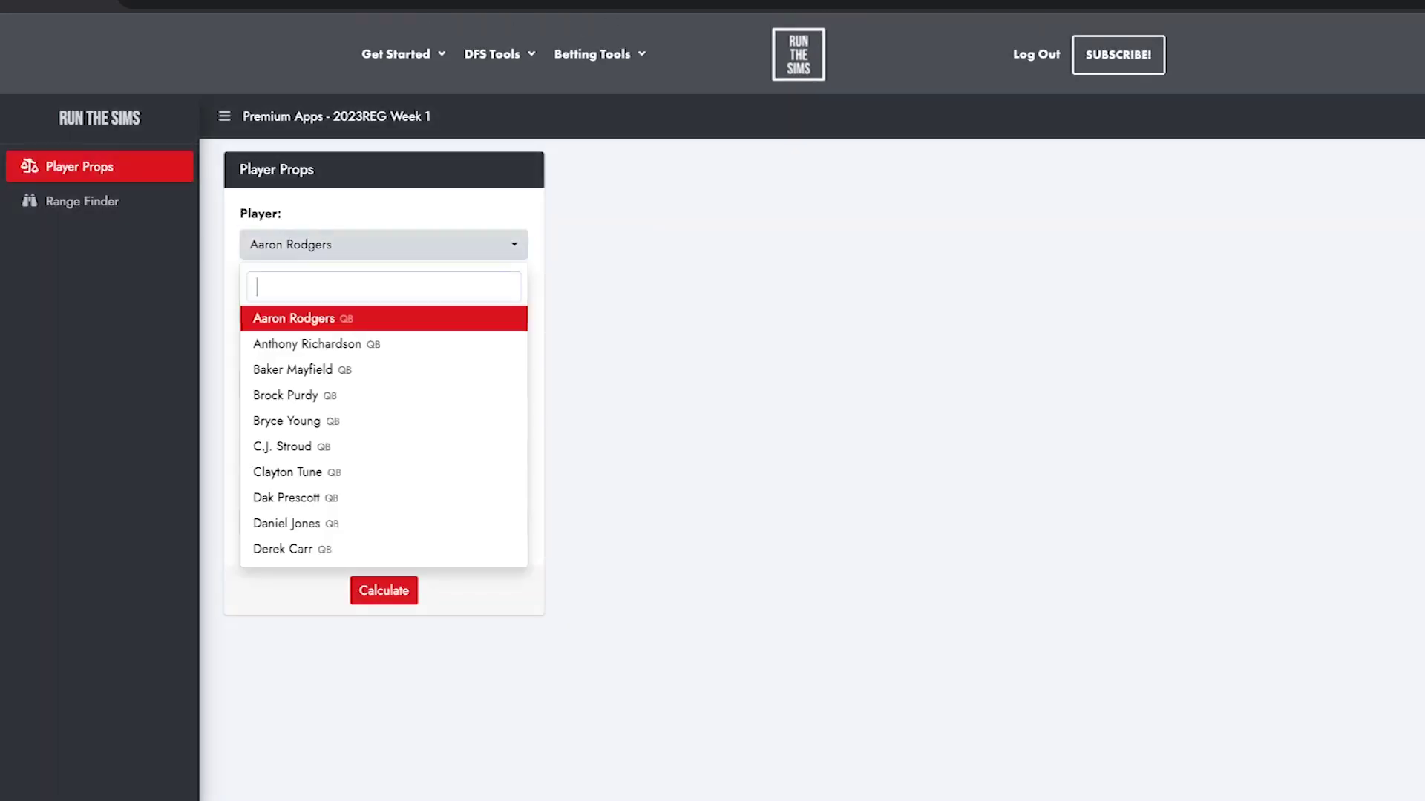
{"action": "type", "text": "irv"}
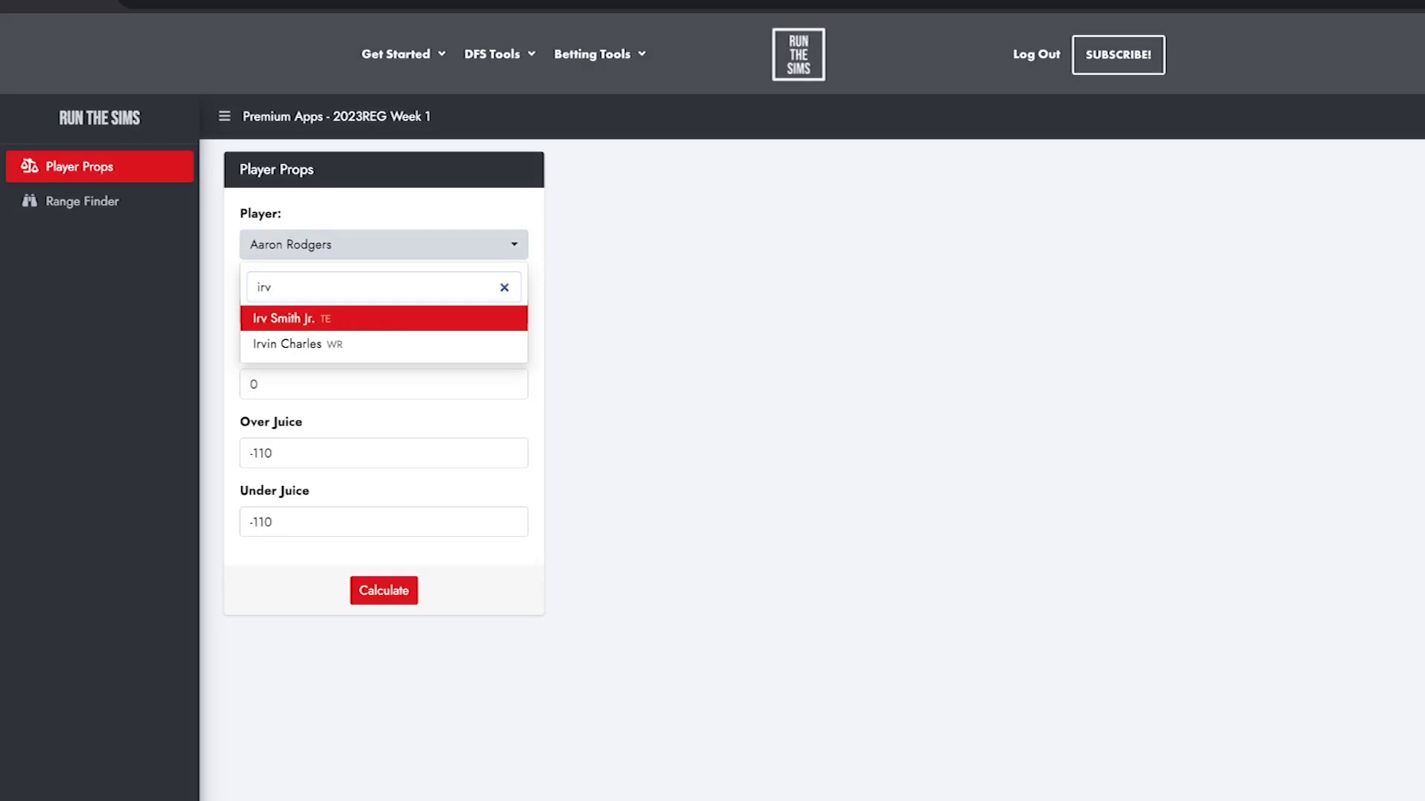
{"action": "key", "text": "Return"}
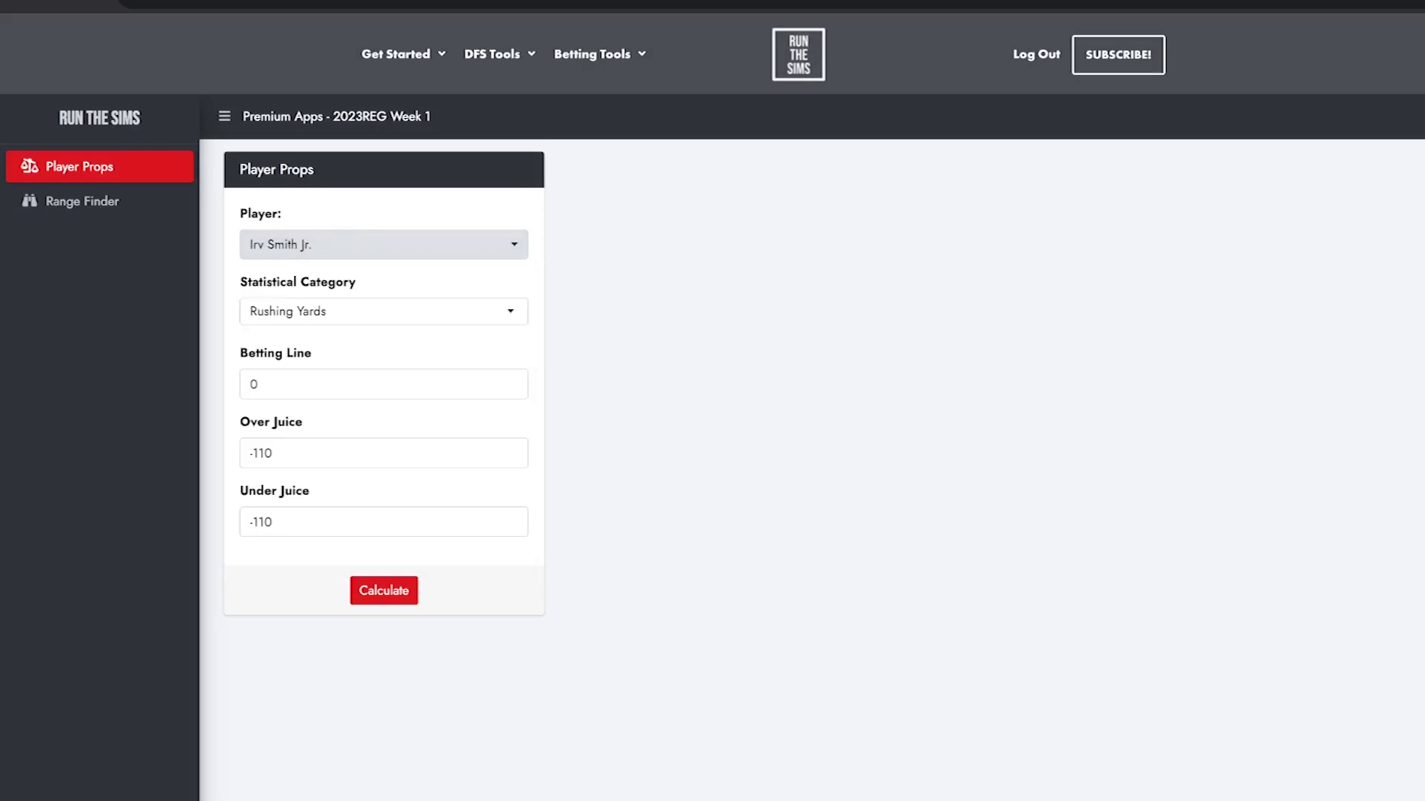
{"action": "left_click", "coordinate": [256, 384]}
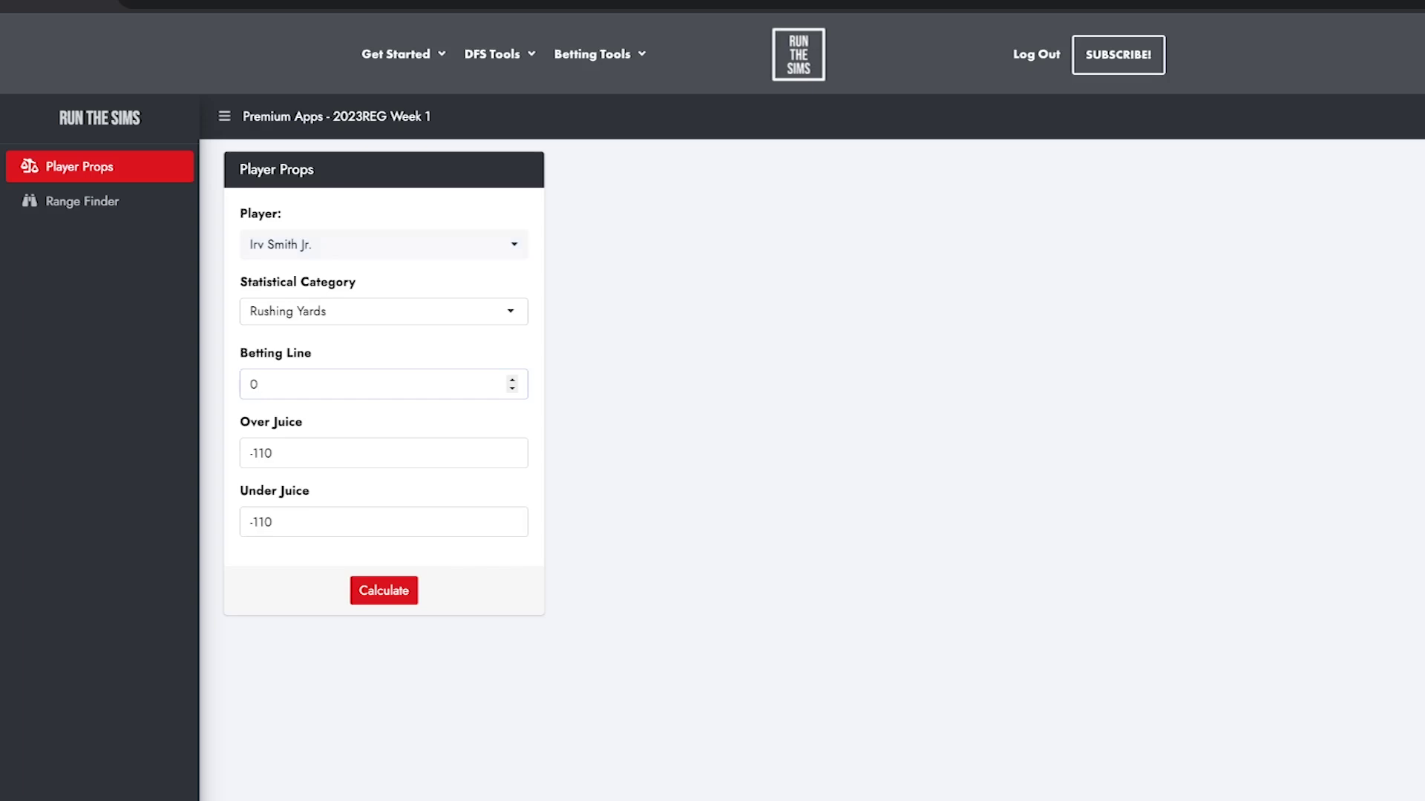
{"action": "left_click", "coordinate": [384, 311]}
{"action": "key", "text": "Down"}
{"action": "key", "text": "Down"}
{"action": "key", "text": "Down"}
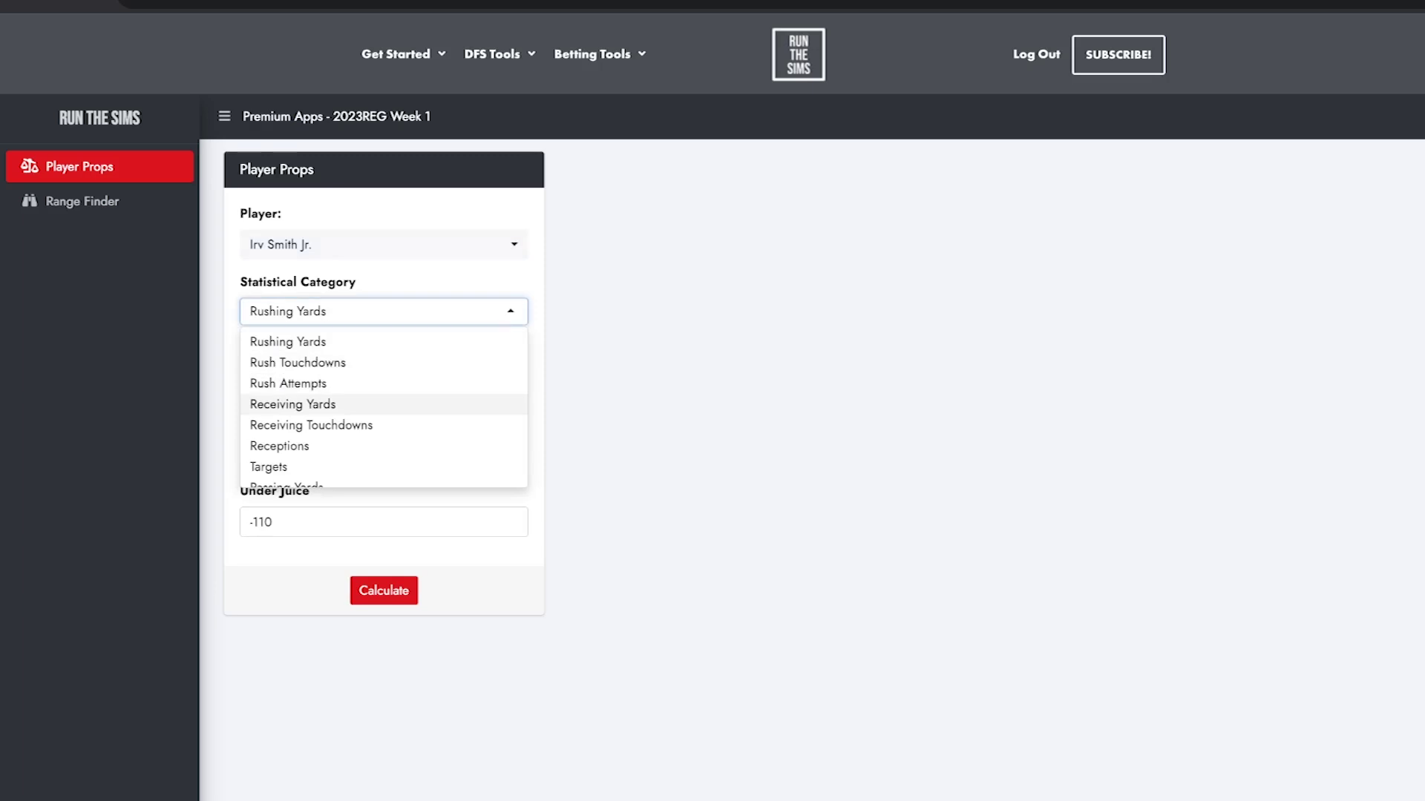
{"action": "key", "text": "Return"}
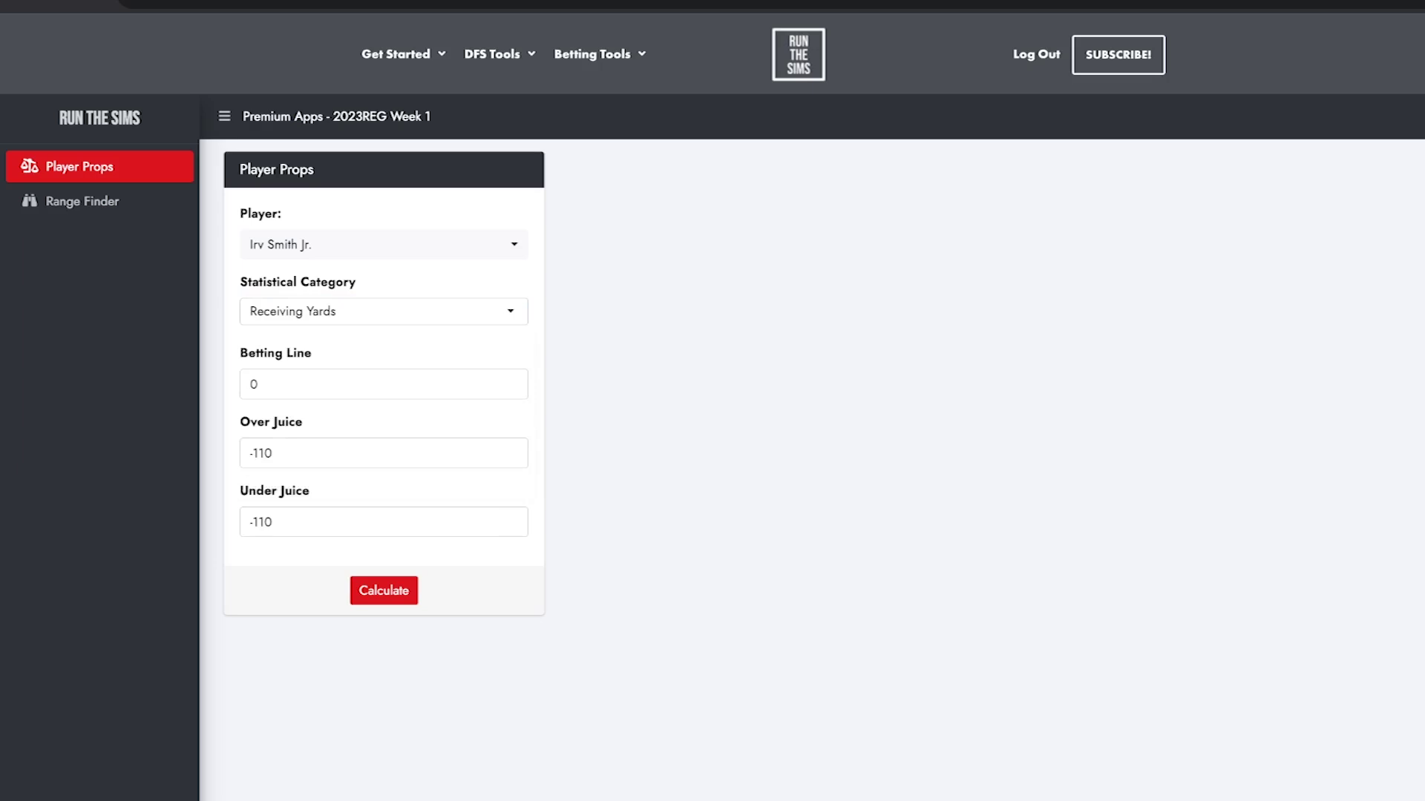
Step: Set the betting line to 35.5 and calculate the over/under analysis
{"action": "key", "text": "BackSpace"}
{"action": "type", "text": "35.5"}
{"action": "left_click", "coordinate": [383, 590]}
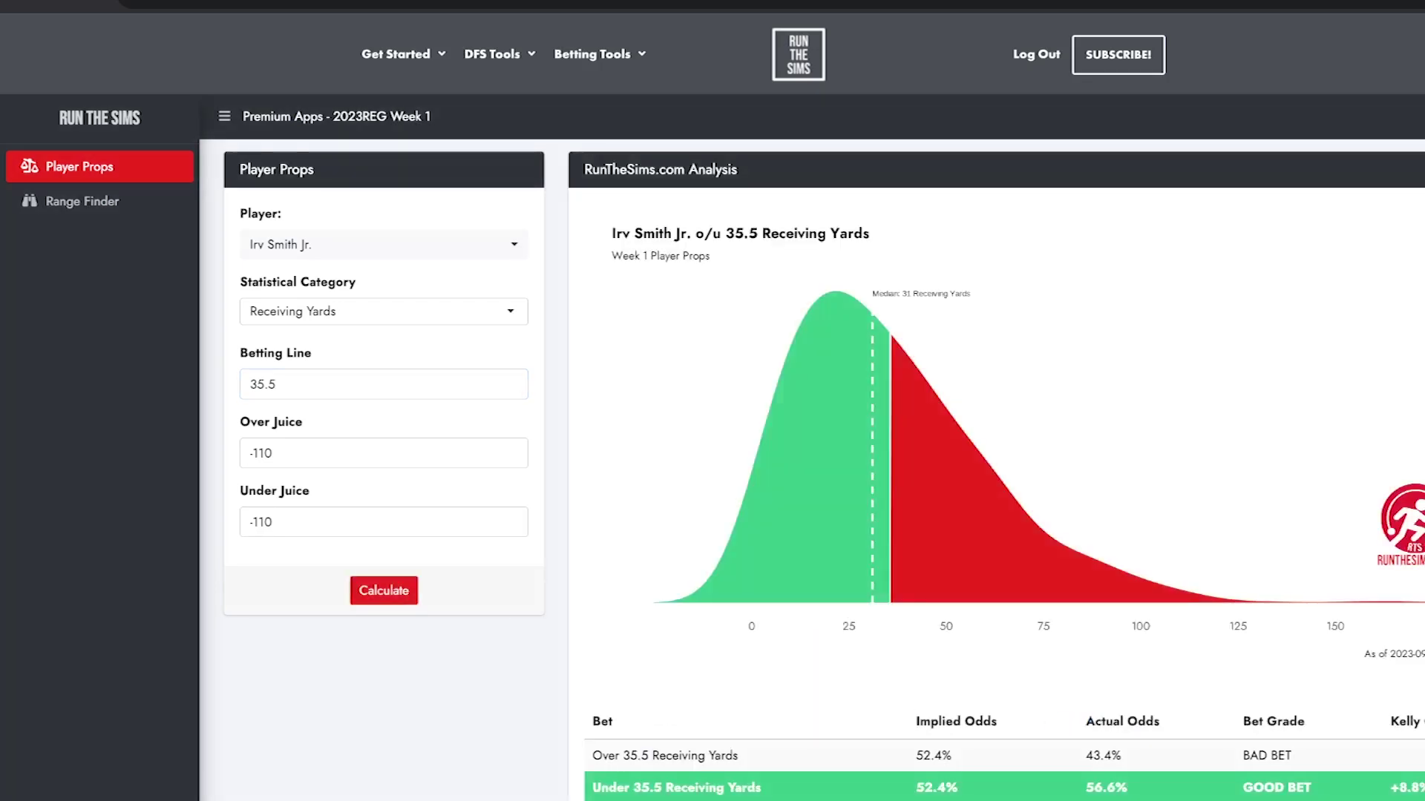
{"action": "scroll", "coordinate": [812, 408], "scroll_direction": "down", "scroll_amount": 2}
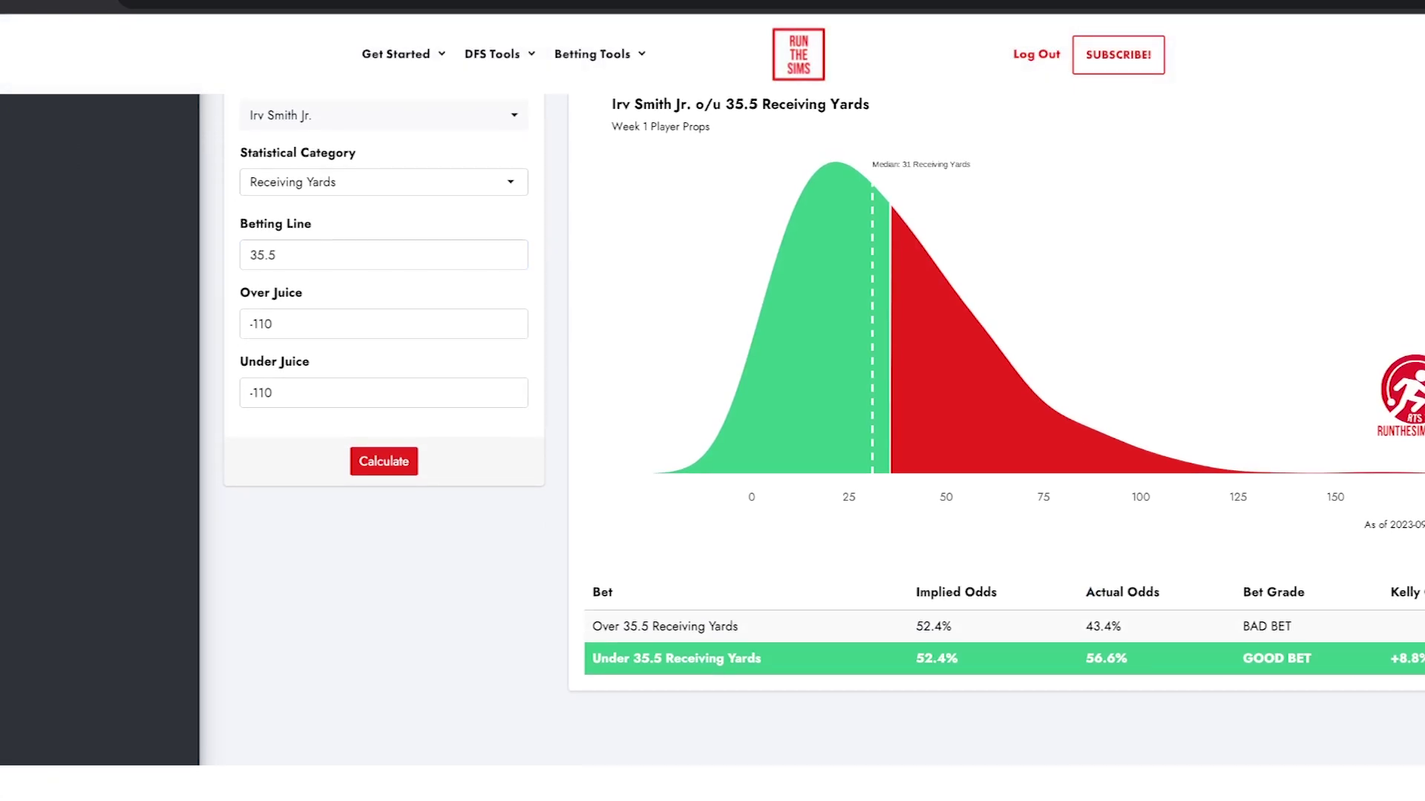
{"action": "scroll", "coordinate": [512, 252], "scroll_direction": "down", "scroll_amount": 1}
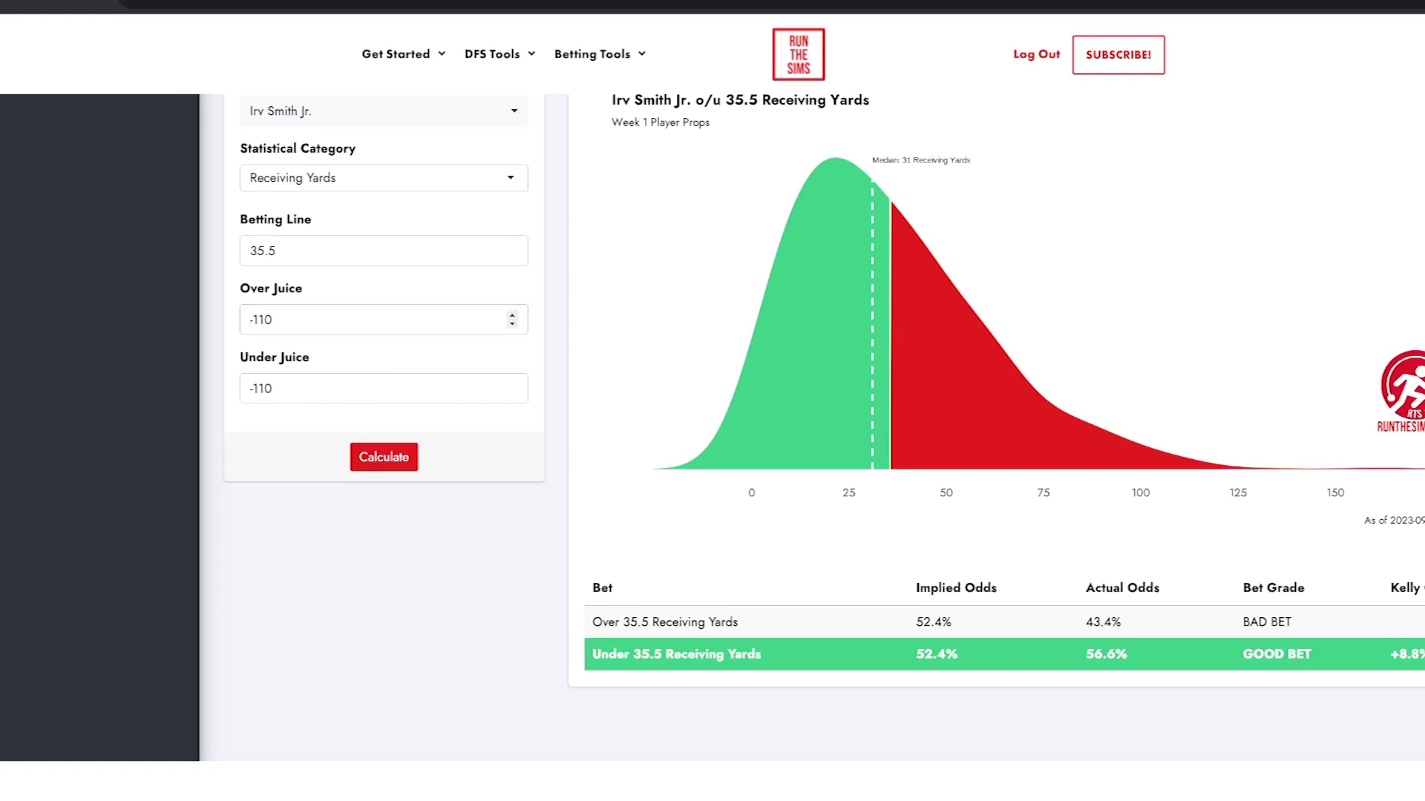
Step: Set the over juice to -109
{"action": "left_click", "coordinate": [512, 315]}
{"action": "scroll", "coordinate": [817, 371], "scroll_direction": "down", "scroll_amount": 2}
{"action": "left_click", "coordinate": [384, 344]}
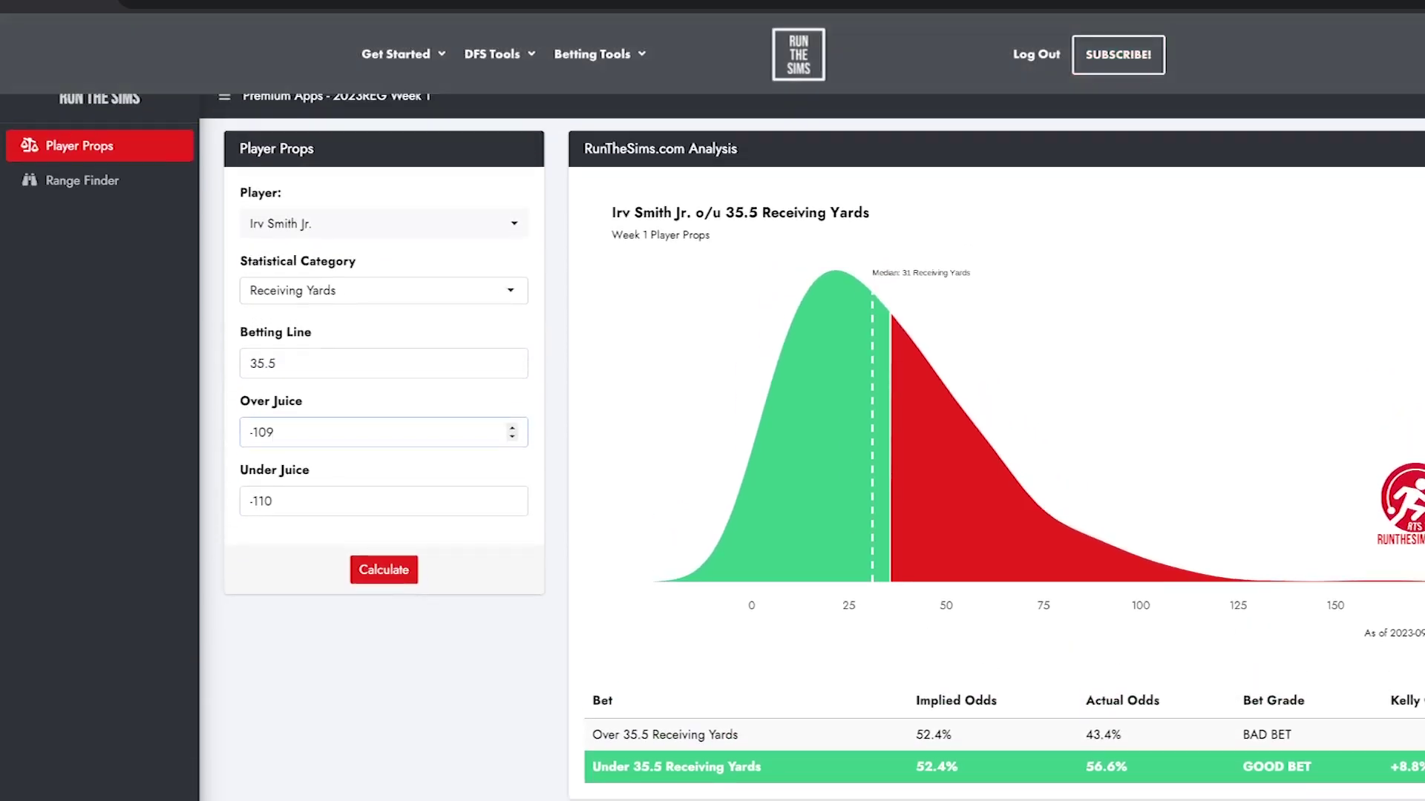
Step: Switch the statistical category to Fantasy Points DK
{"action": "left_click", "coordinate": [383, 290]}
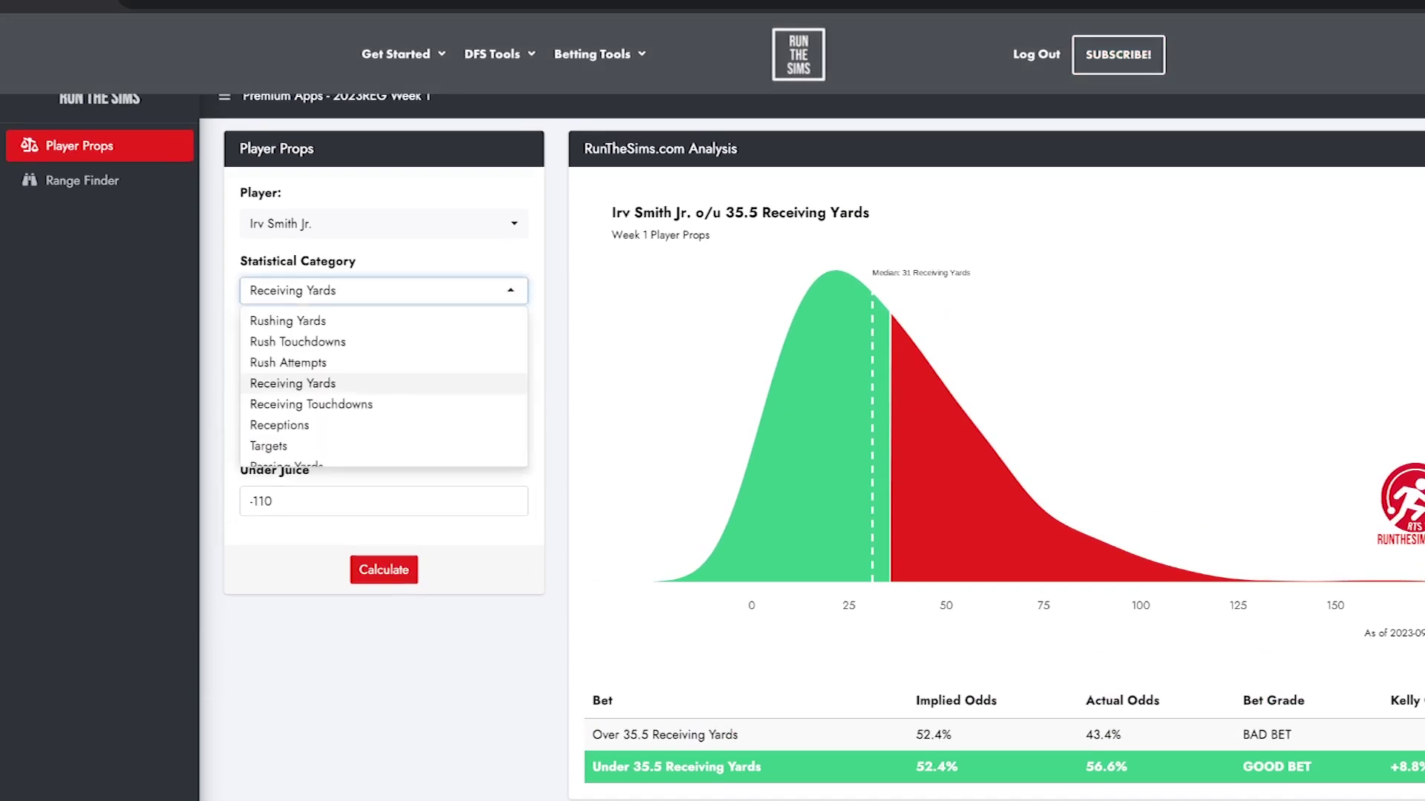
{"action": "scroll", "coordinate": [334, 360], "scroll_direction": "down", "scroll_amount": 4}
{"action": "scroll", "coordinate": [334, 360], "scroll_direction": "down", "scroll_amount": 3}
{"action": "left_click", "coordinate": [334, 345]}
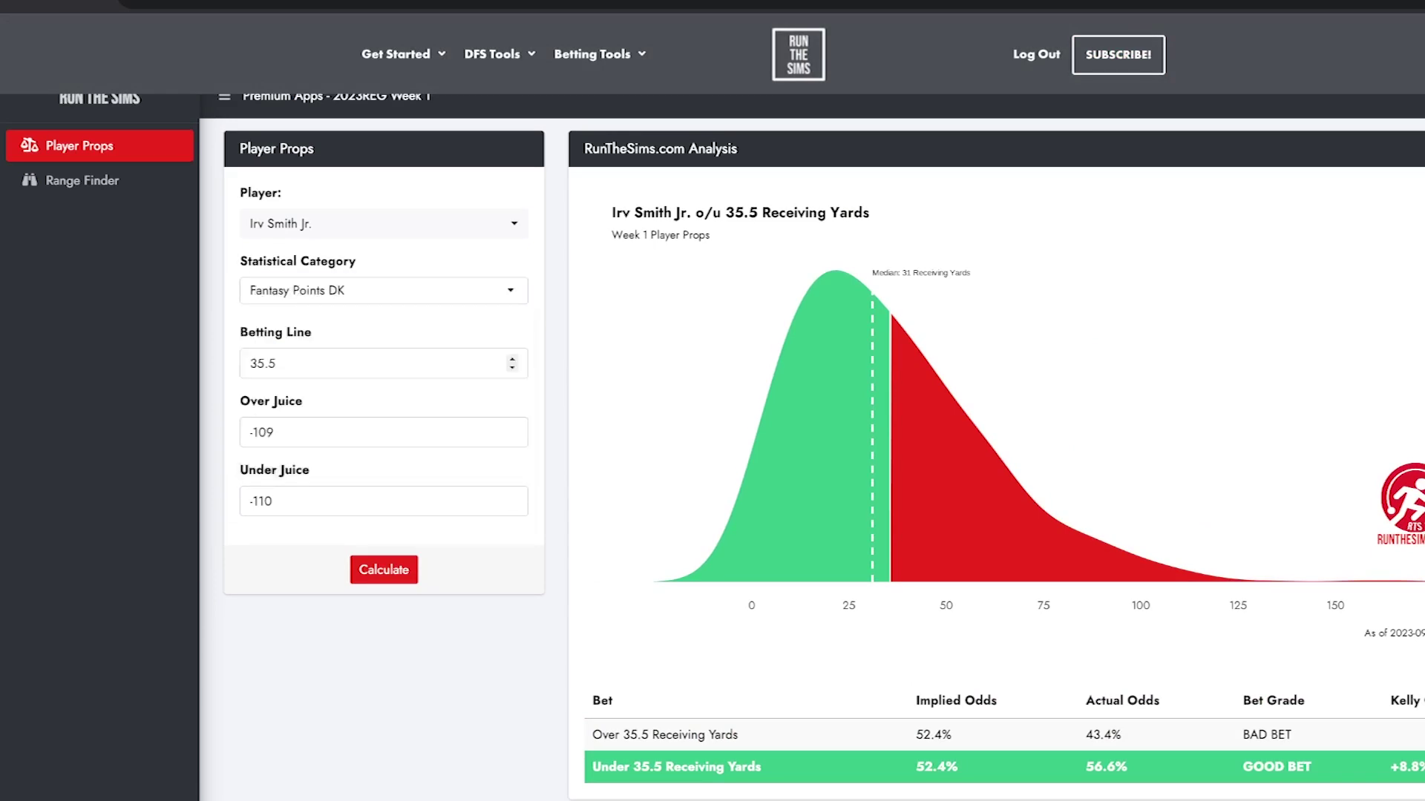
Step: Set the betting line to 8.5, recalculate the prop, and review its distribution and bet grades
{"action": "double_click", "coordinate": [263, 363]}
{"action": "type", "text": "8.5"}
{"action": "scroll", "coordinate": [811, 447], "scroll_direction": "up", "scroll_amount": 1}
{"action": "key", "text": "Return"}
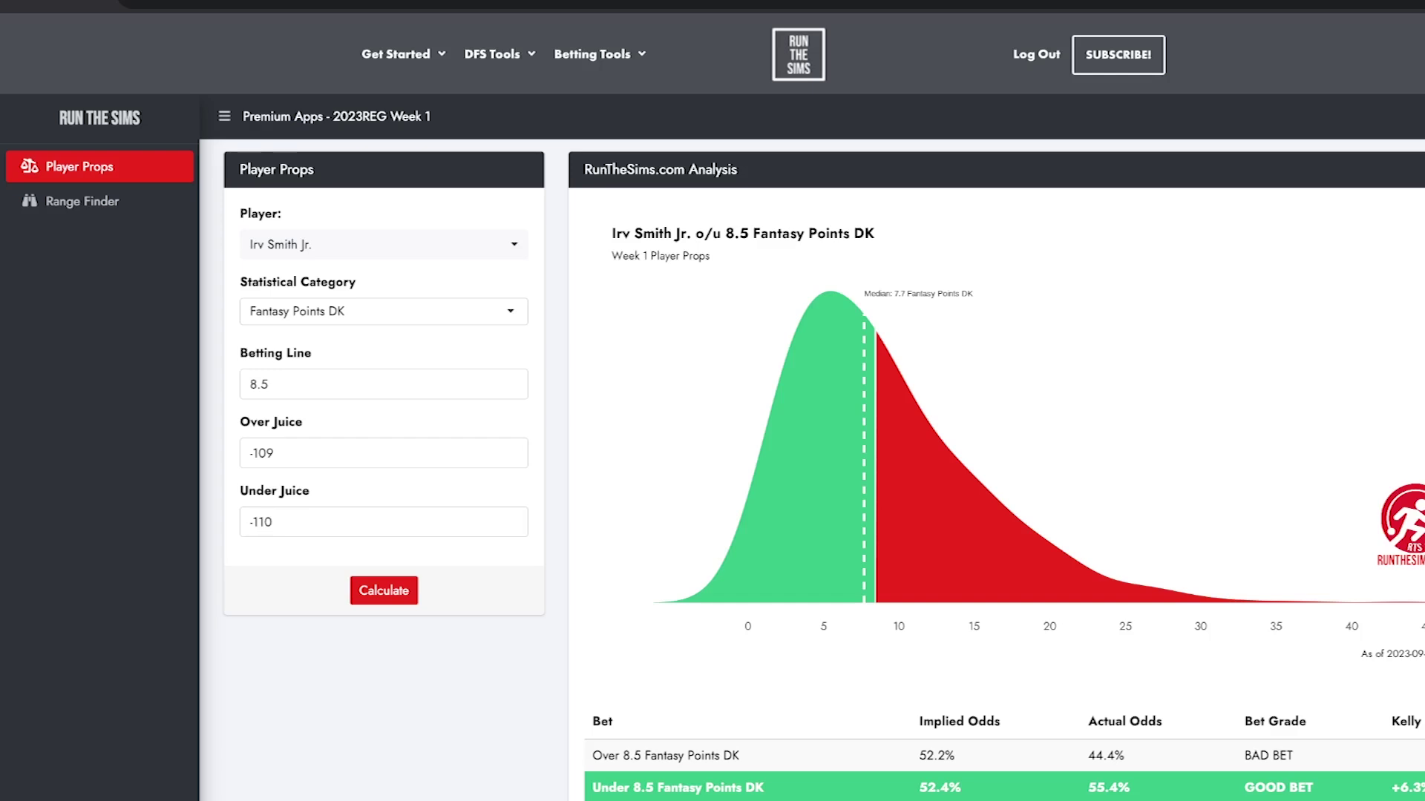
{"action": "scroll", "coordinate": [811, 445], "scroll_direction": "down", "scroll_amount": 1}
{"action": "scroll", "coordinate": [811, 445], "scroll_direction": "down", "scroll_amount": 1}
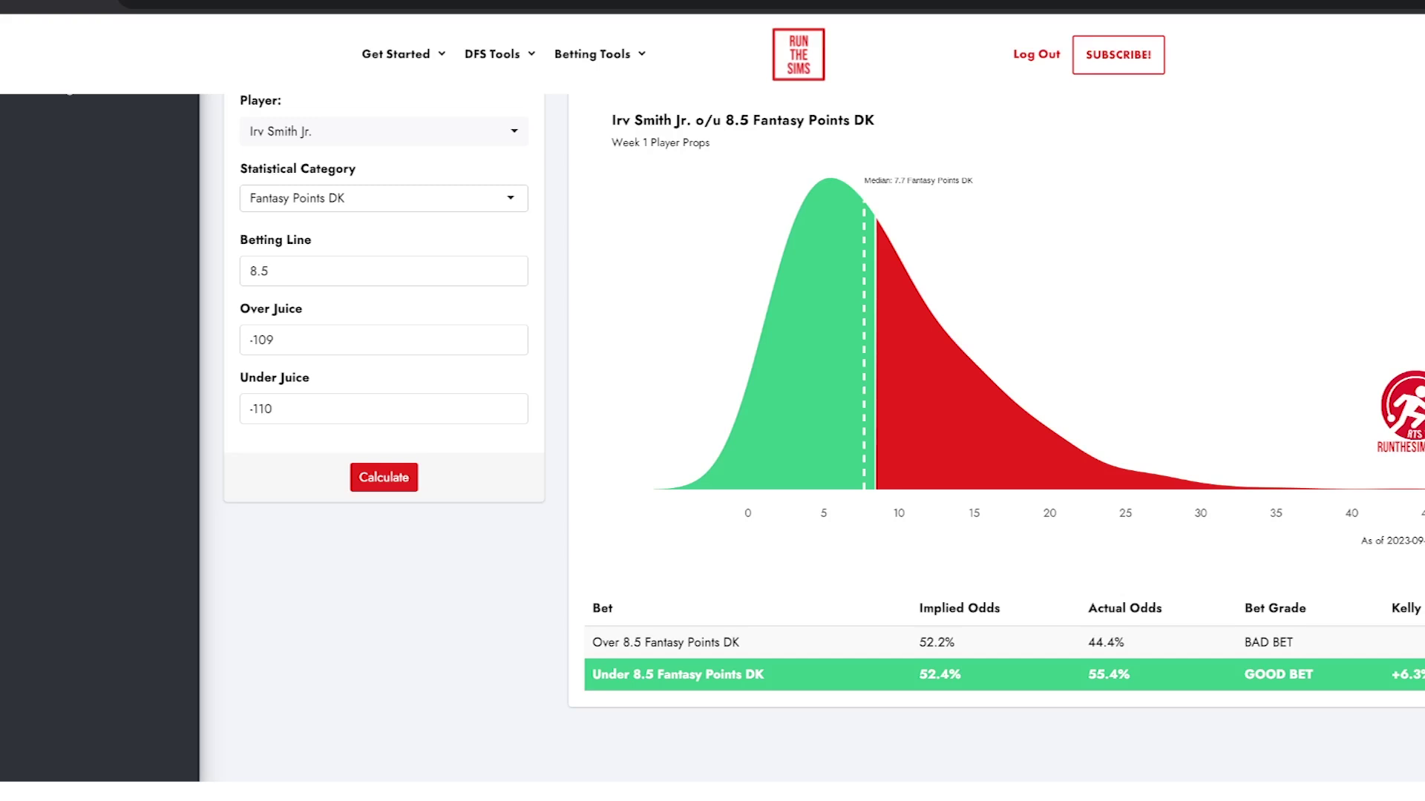
{"action": "scroll", "coordinate": [712, 445], "scroll_direction": "up", "scroll_amount": 1}
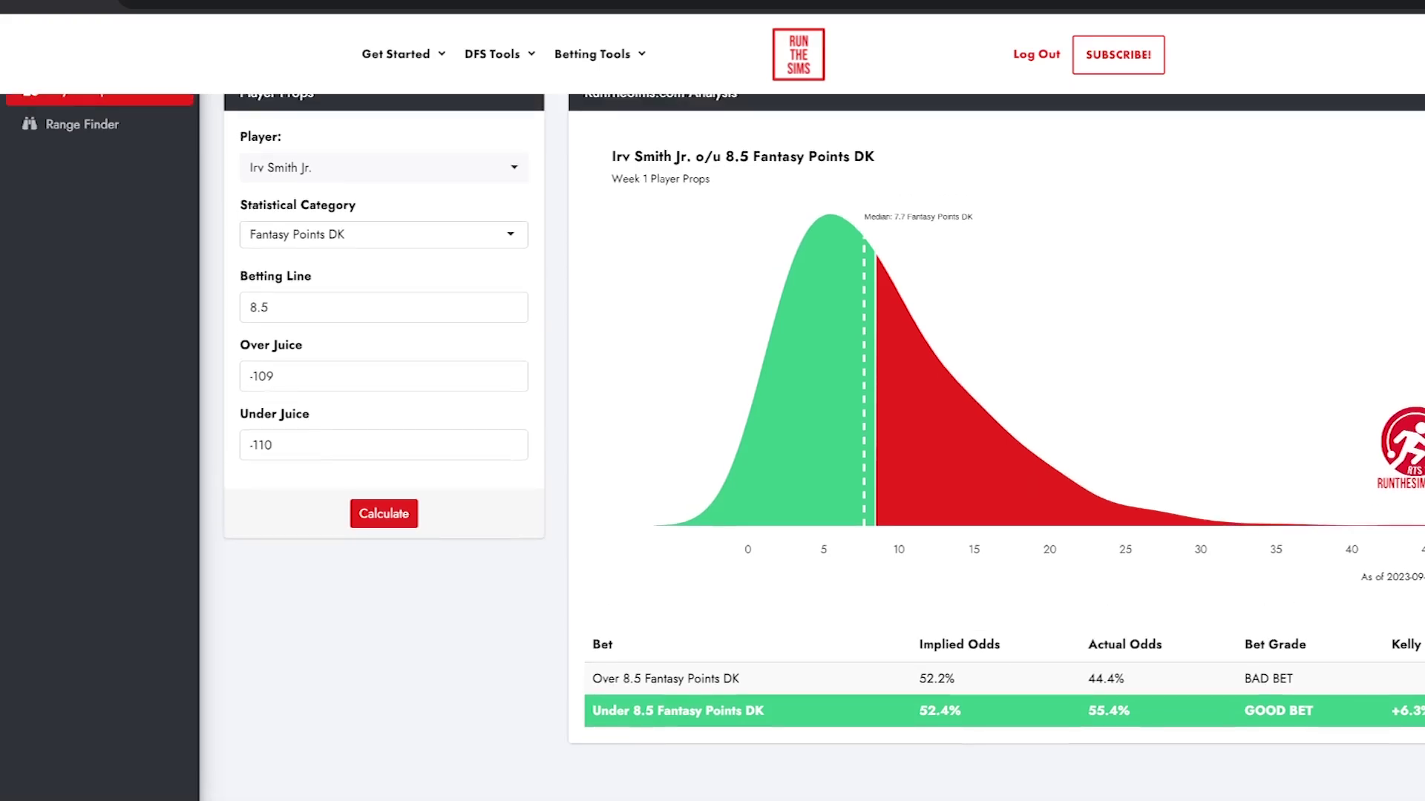
{"action": "scroll", "coordinate": [712, 445], "scroll_direction": "up", "scroll_amount": 1}
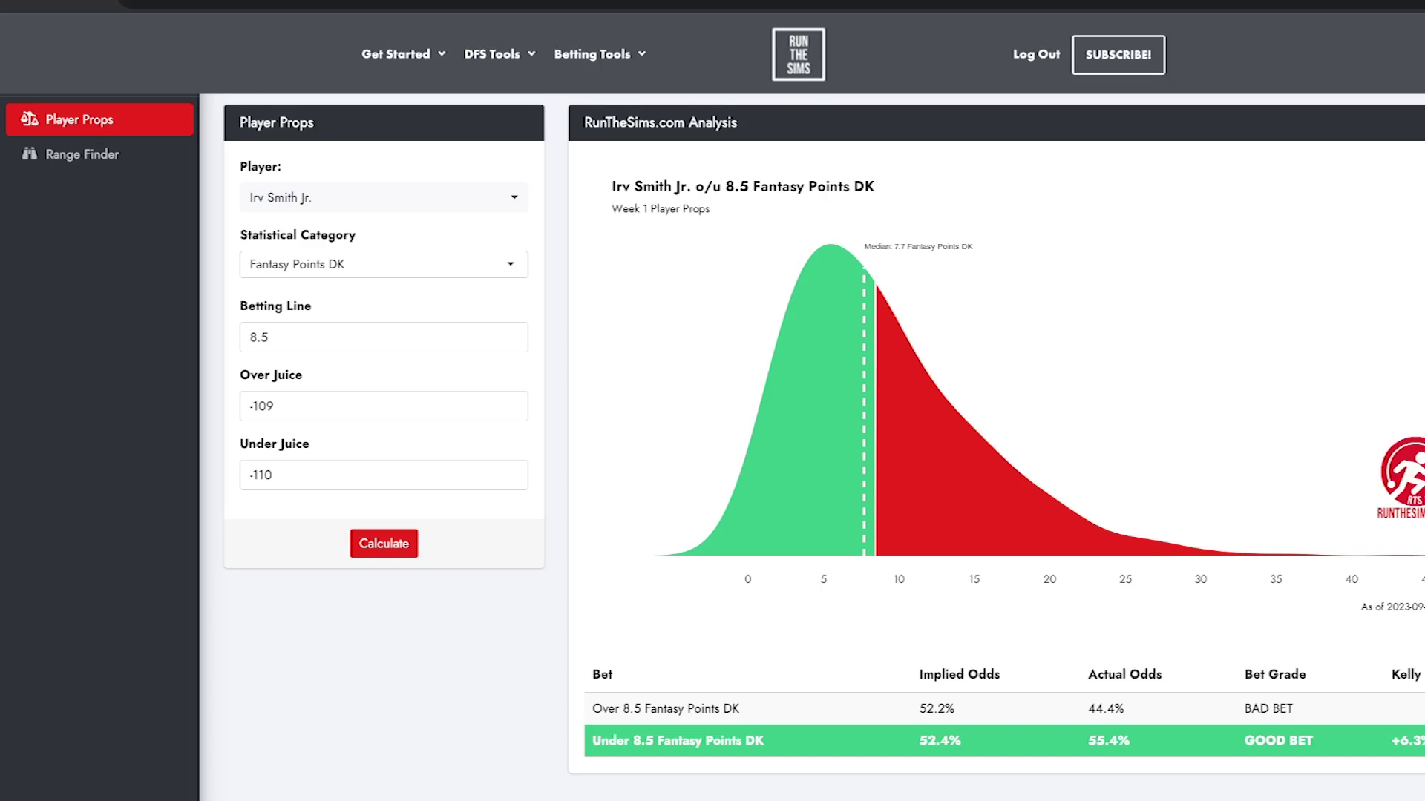
Step: Change the player to Chigoziem Okonkwo and calculate the same Fantasy Points DK prop for comparison
{"action": "left_click", "coordinate": [384, 198]}
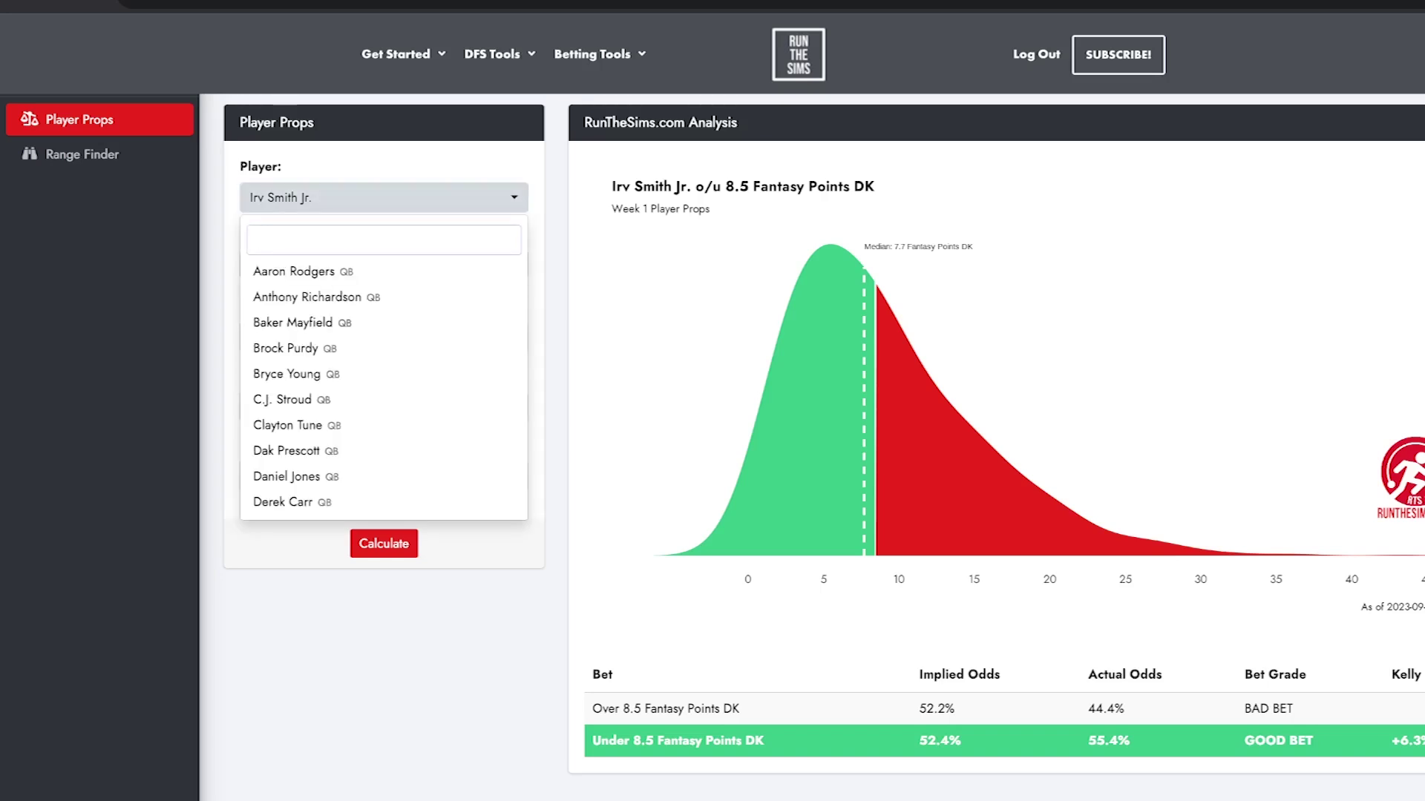
{"action": "type", "text": "ok"}
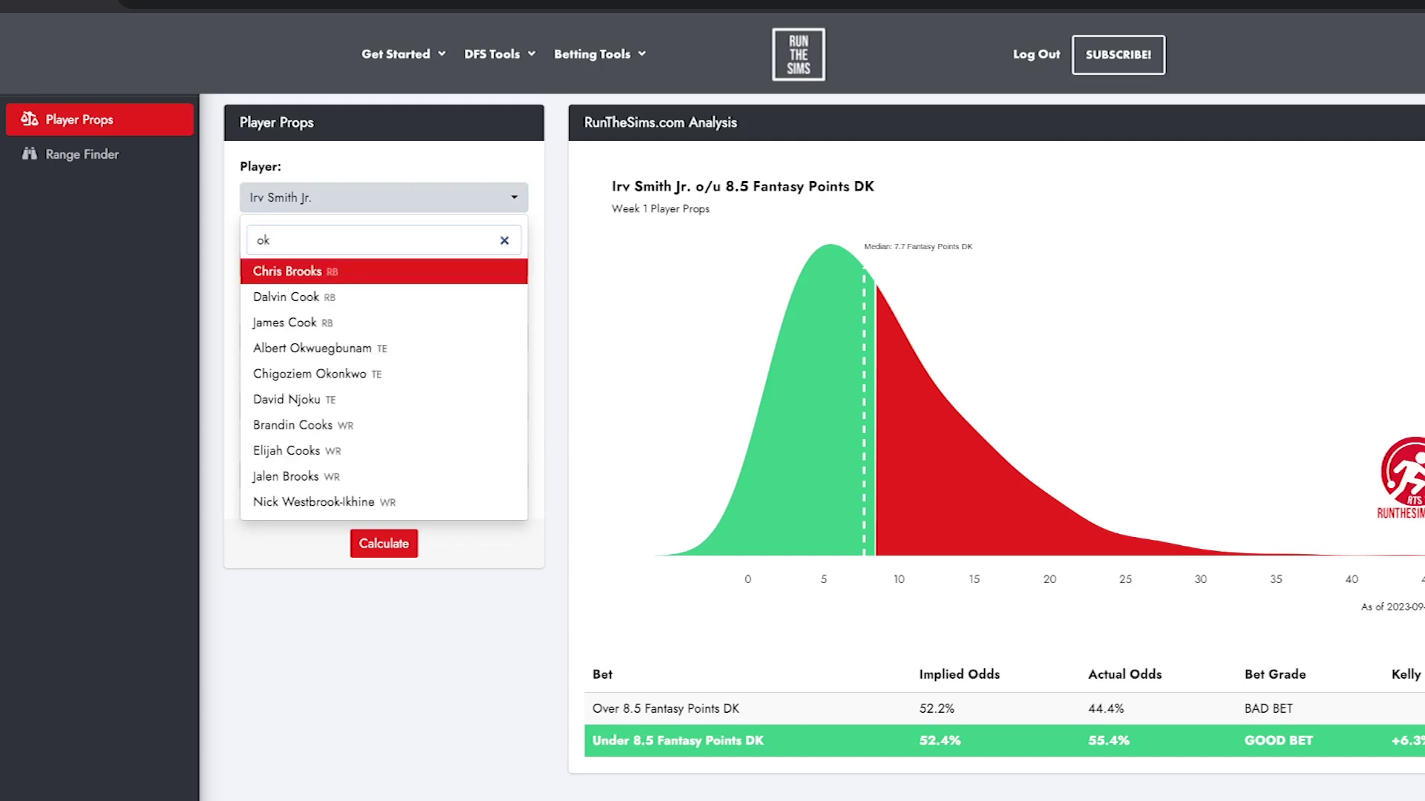
{"action": "left_click", "coordinate": [310, 373]}
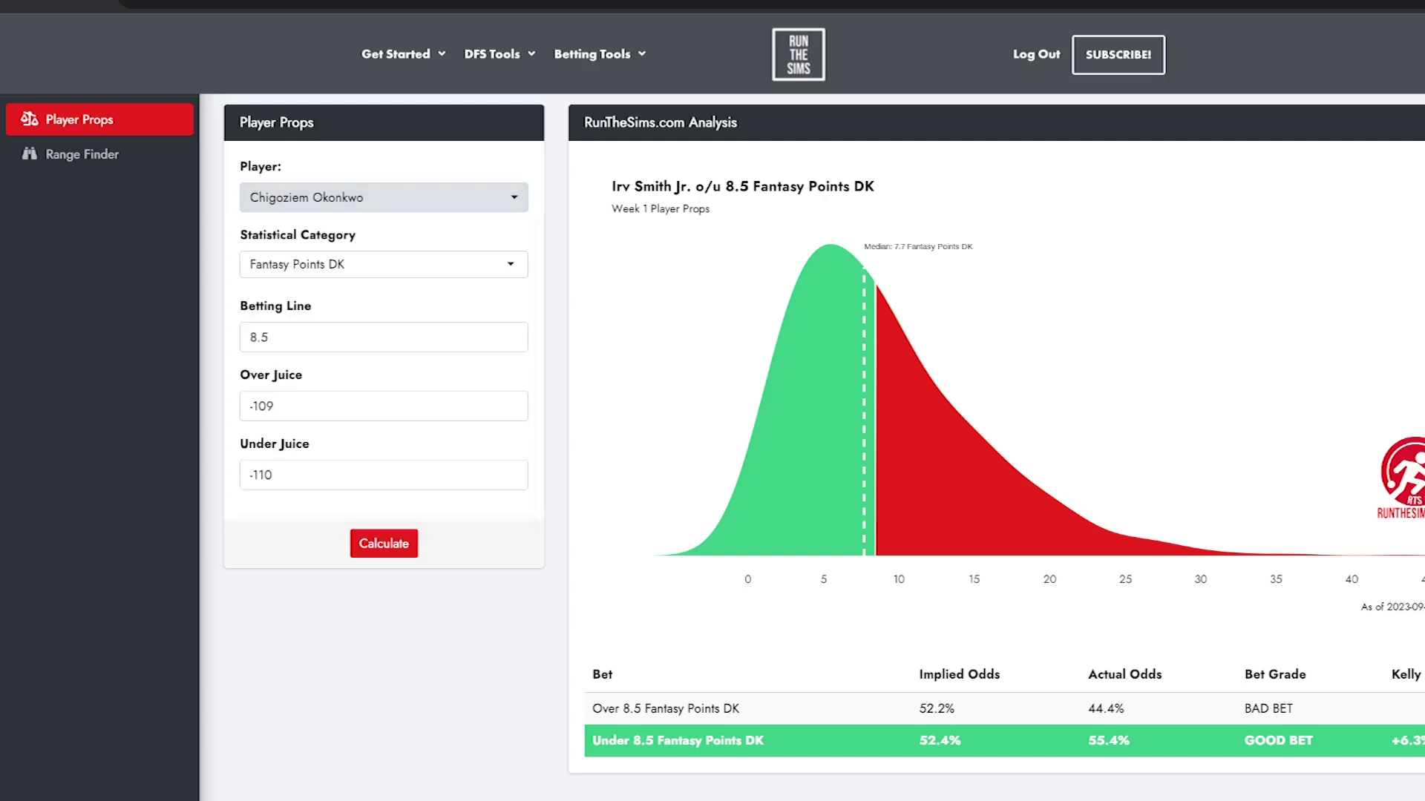
{"action": "left_click", "coordinate": [384, 543]}
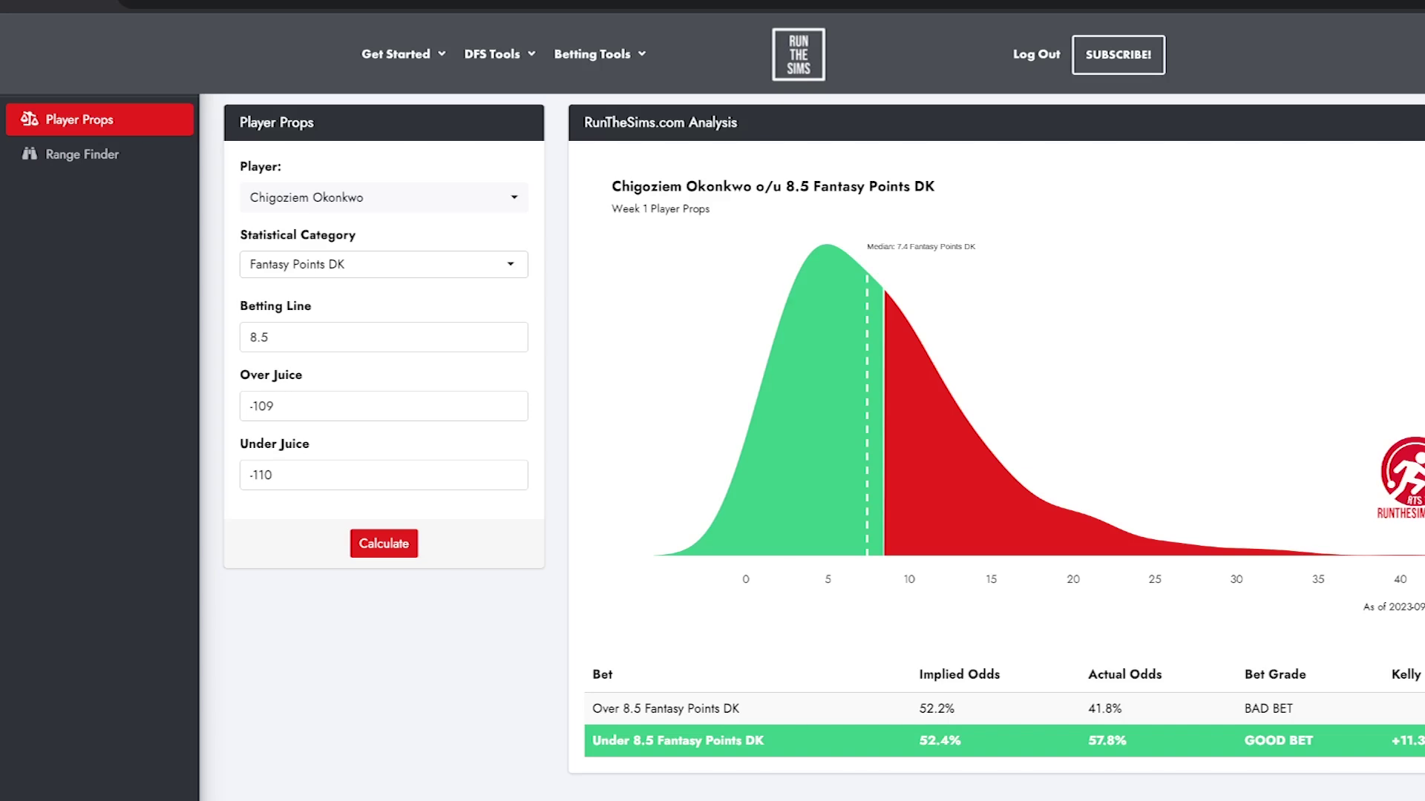
{"action": "scroll", "coordinate": [712, 393], "scroll_direction": "down", "scroll_amount": 2}
{"action": "scroll", "coordinate": [712, 393], "scroll_direction": "up", "scroll_amount": 1}
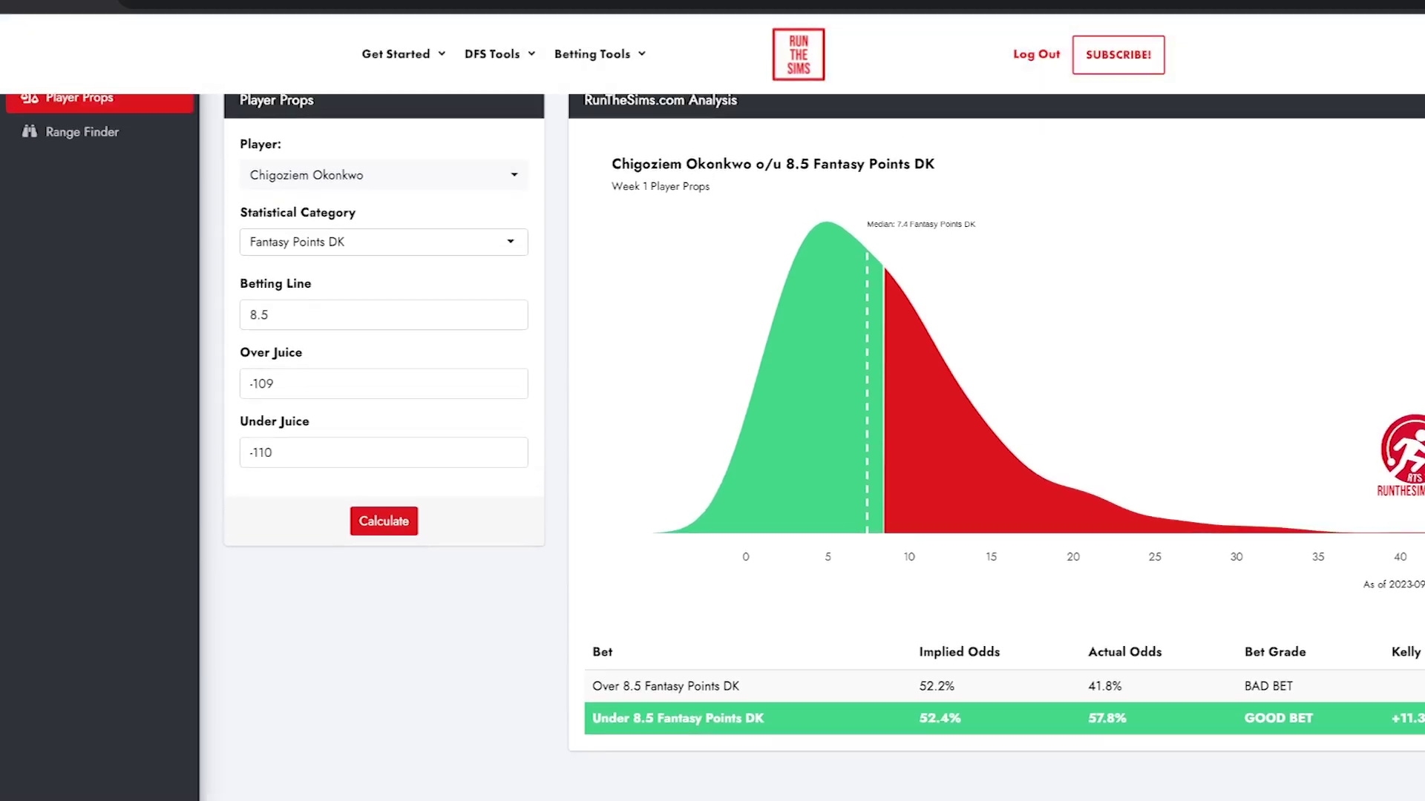
{"action": "scroll", "coordinate": [713, 430], "scroll_direction": "up", "scroll_amount": 1}
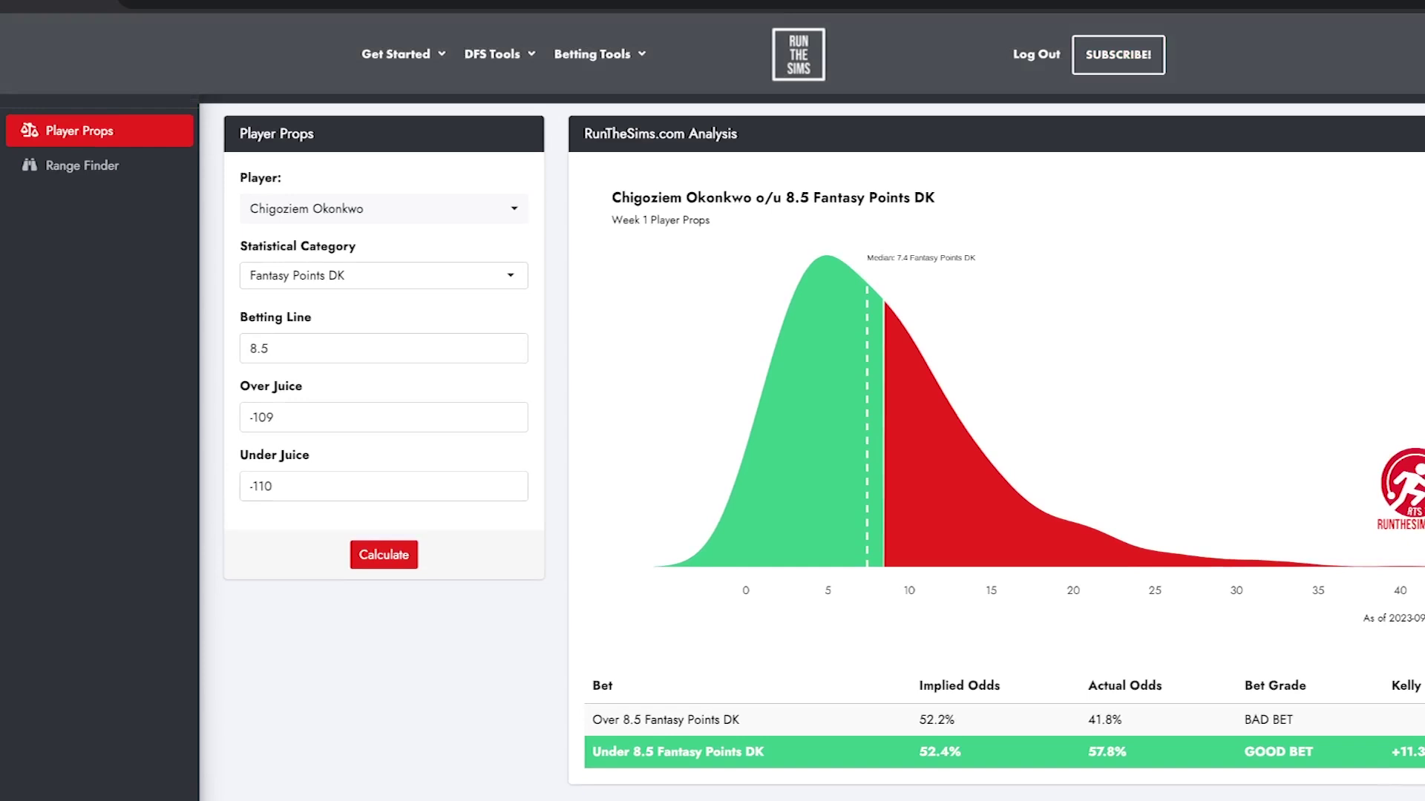
Step: Open the RTS Sim Runner from the NFL DFS tools
{"action": "mouse_move", "coordinate": [492, 54]}
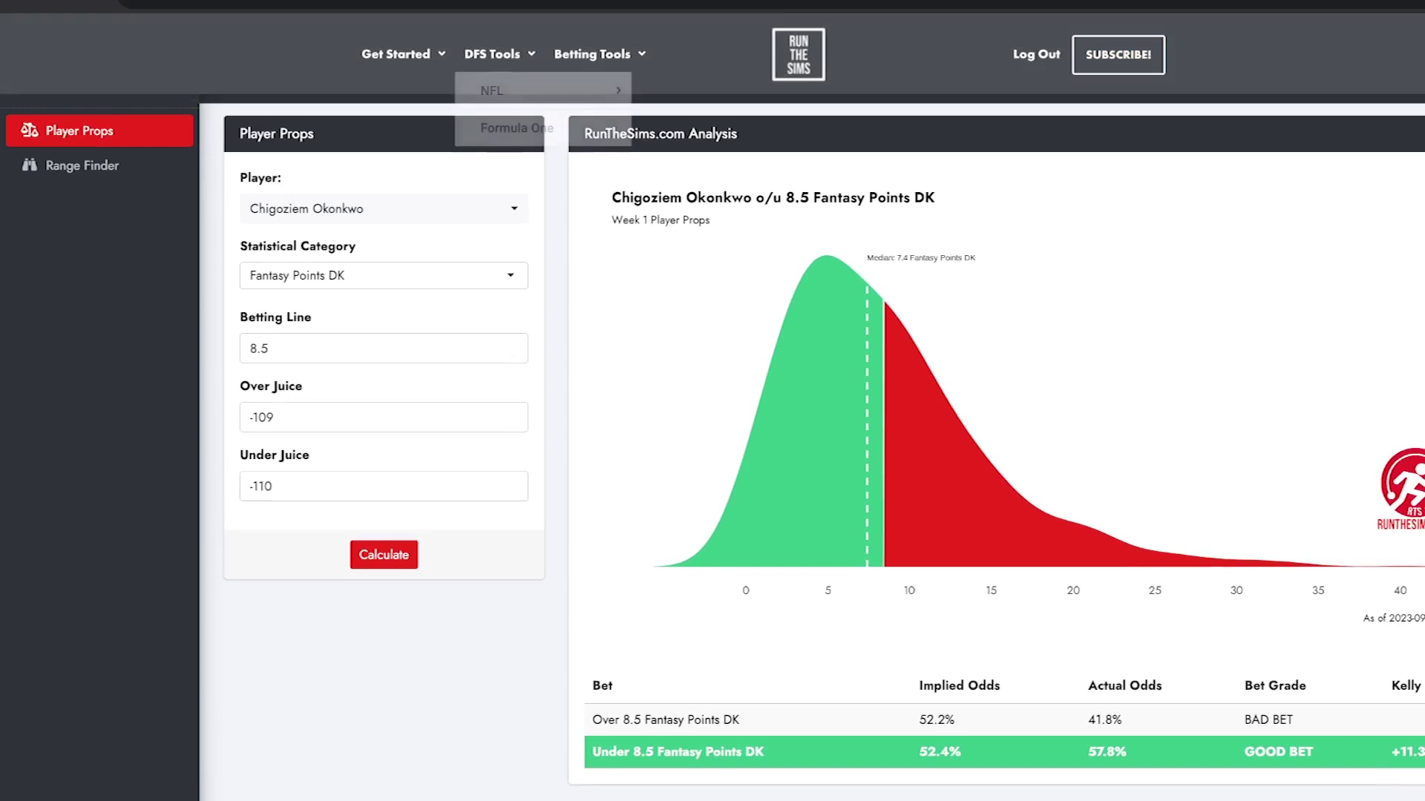
{"action": "mouse_move", "coordinate": [520, 89]}
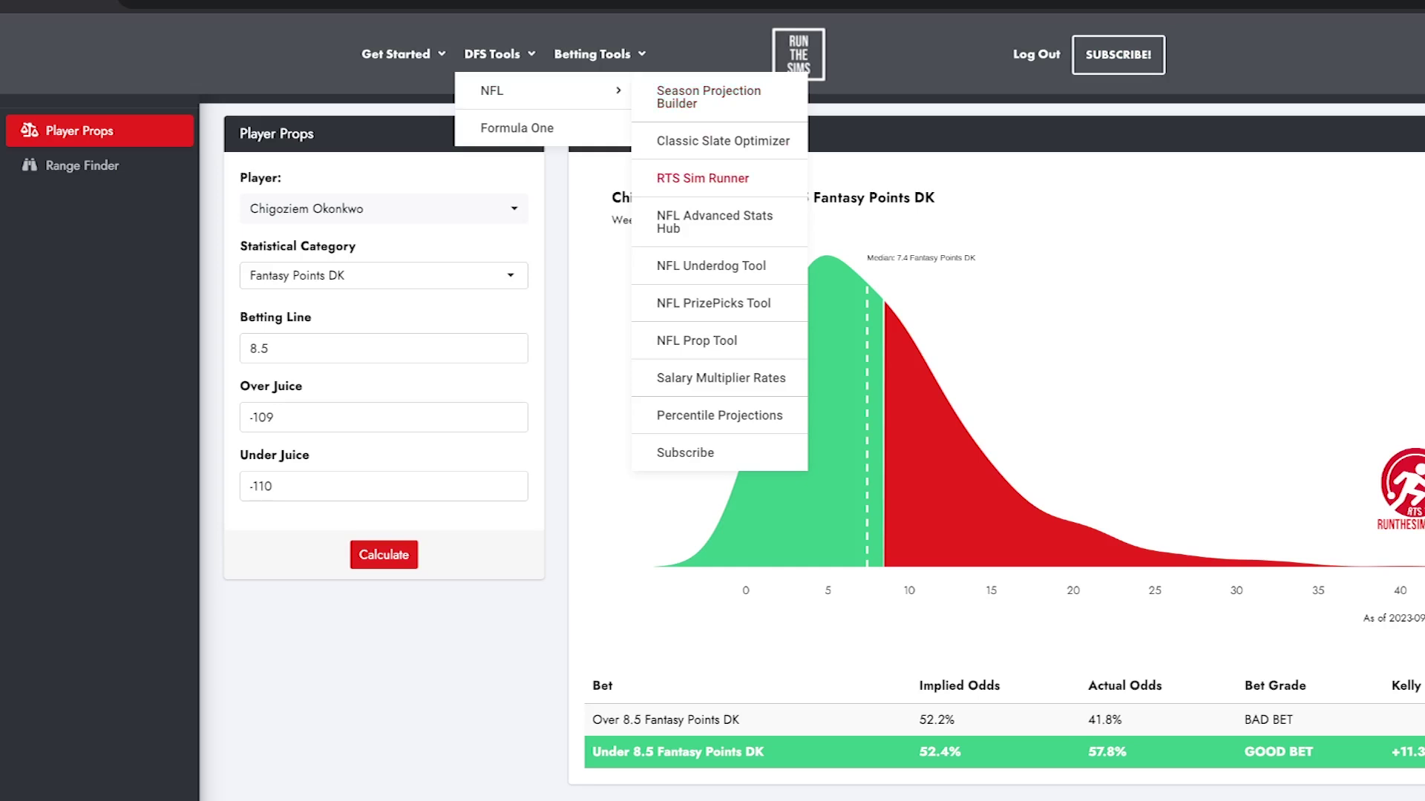
{"action": "left_click", "coordinate": [703, 178]}
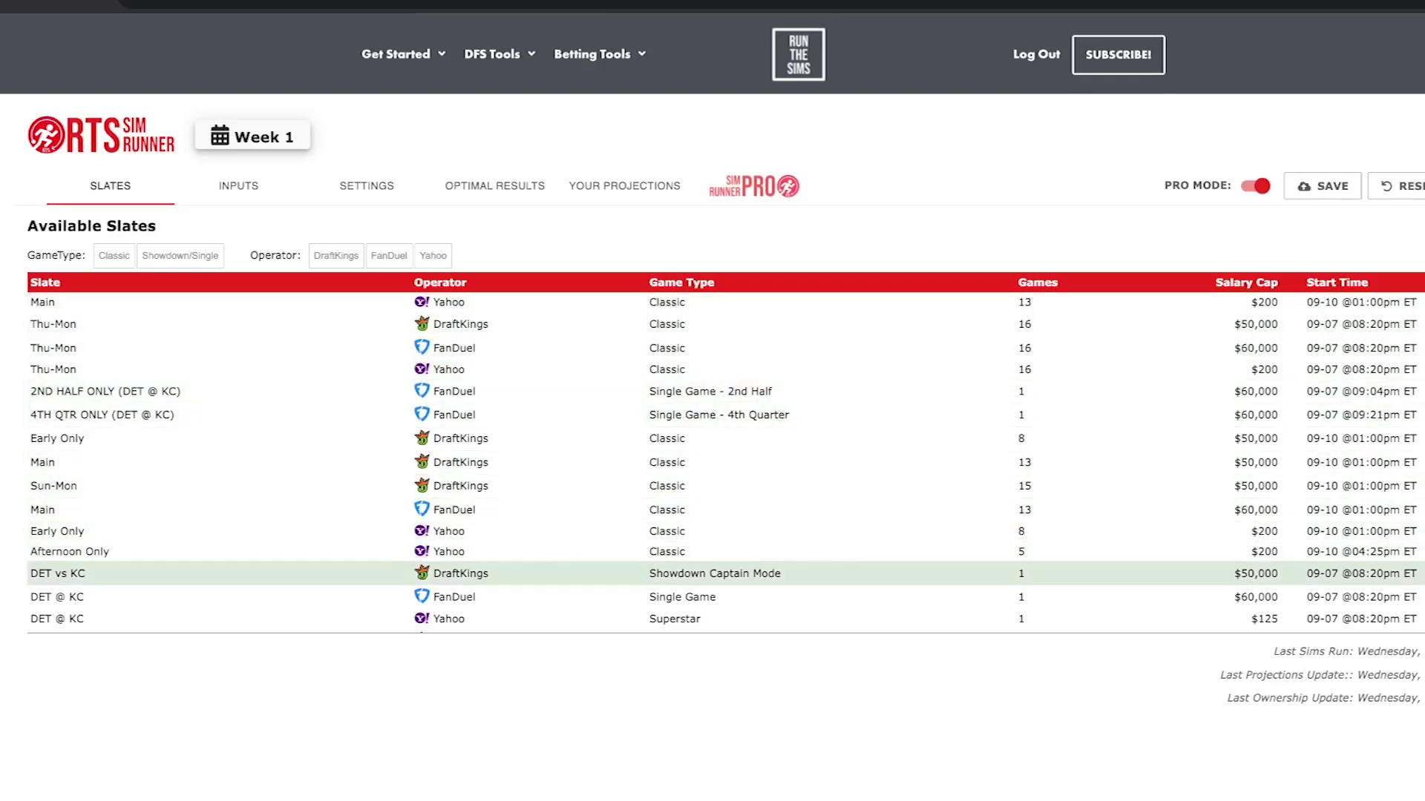
Step: Load the DraftKings DET vs KC Showdown Captain Mode slate and review the Detroit Lions player inputs
{"action": "left_click", "coordinate": [297, 572]}
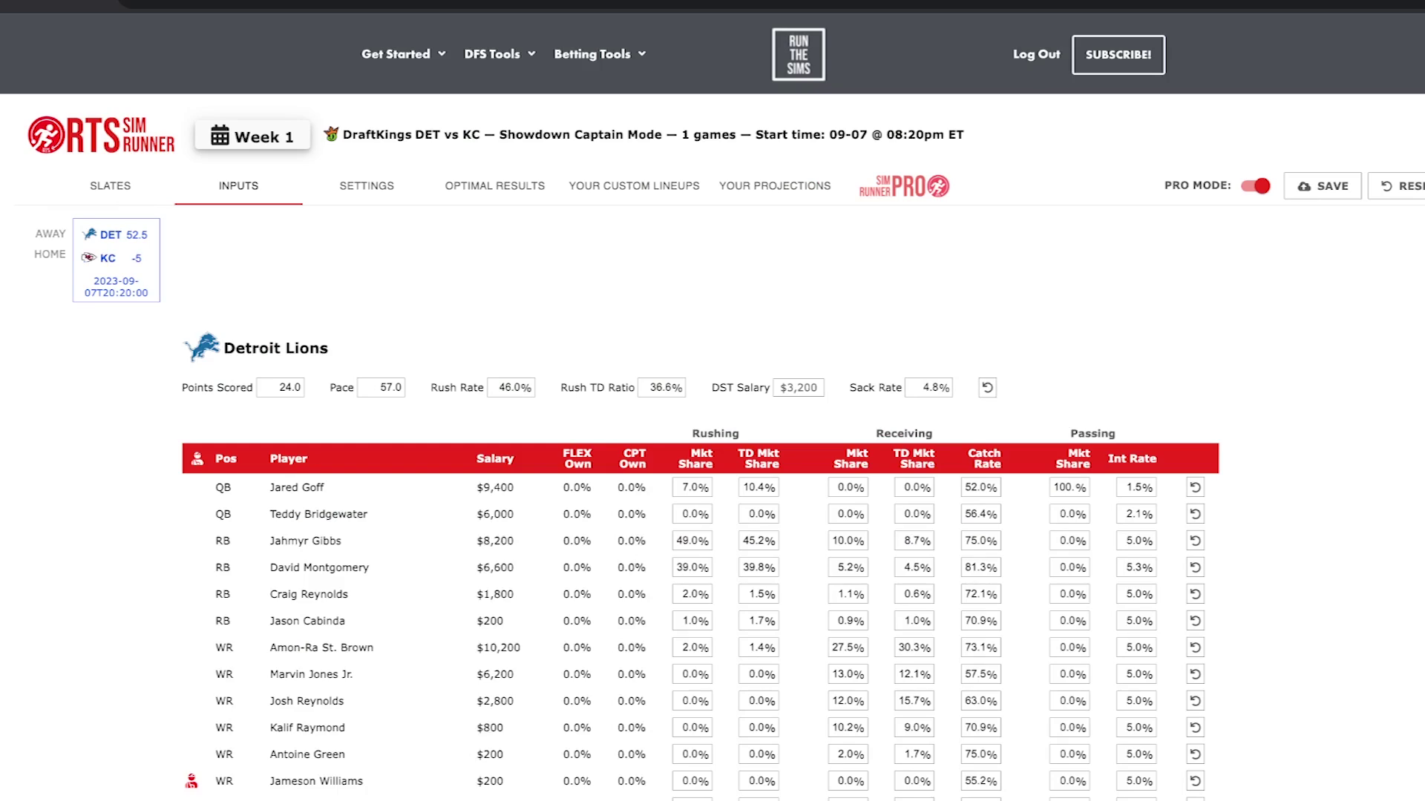
{"action": "scroll", "coordinate": [712, 445], "scroll_direction": "down", "scroll_amount": 2}
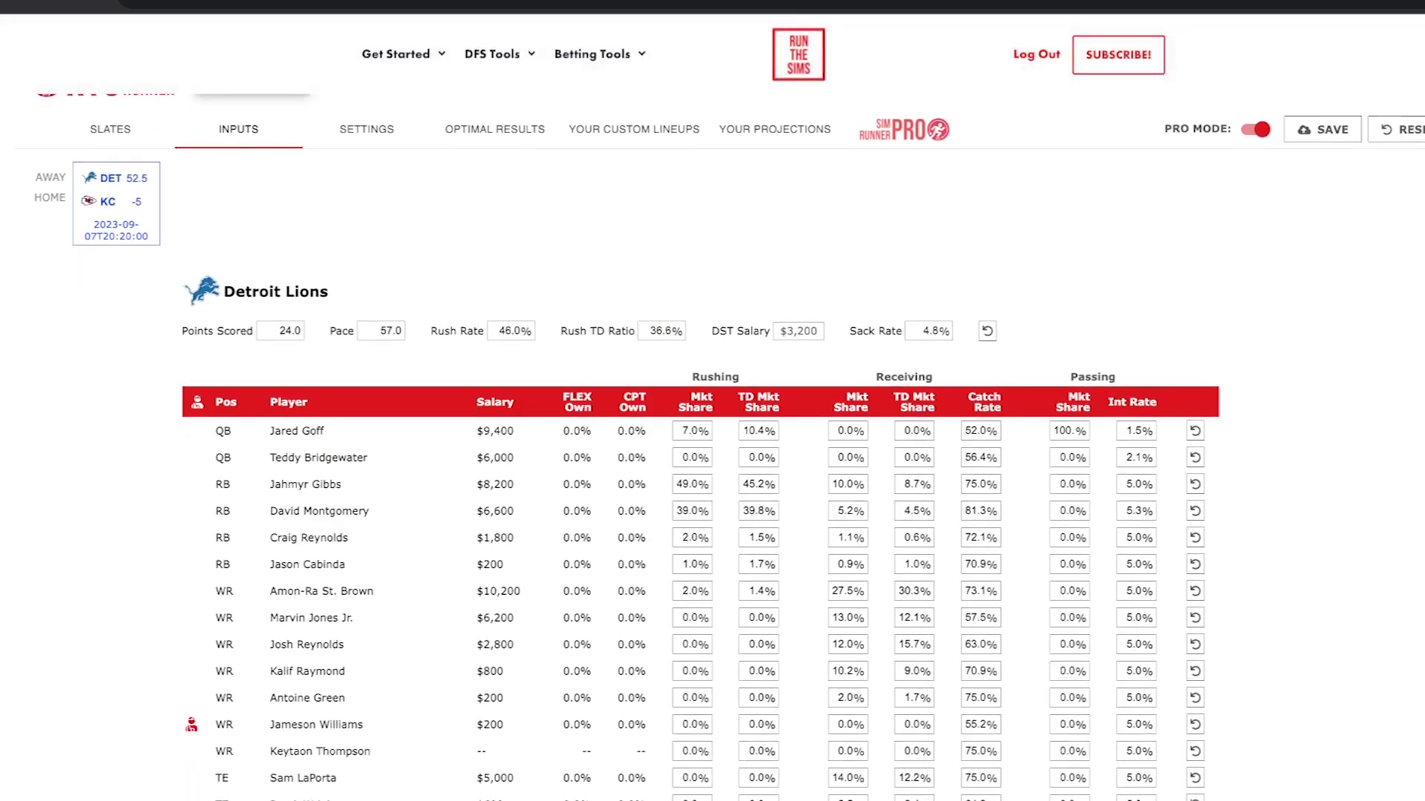
{"action": "scroll", "coordinate": [712, 445], "scroll_direction": "down", "scroll_amount": 1}
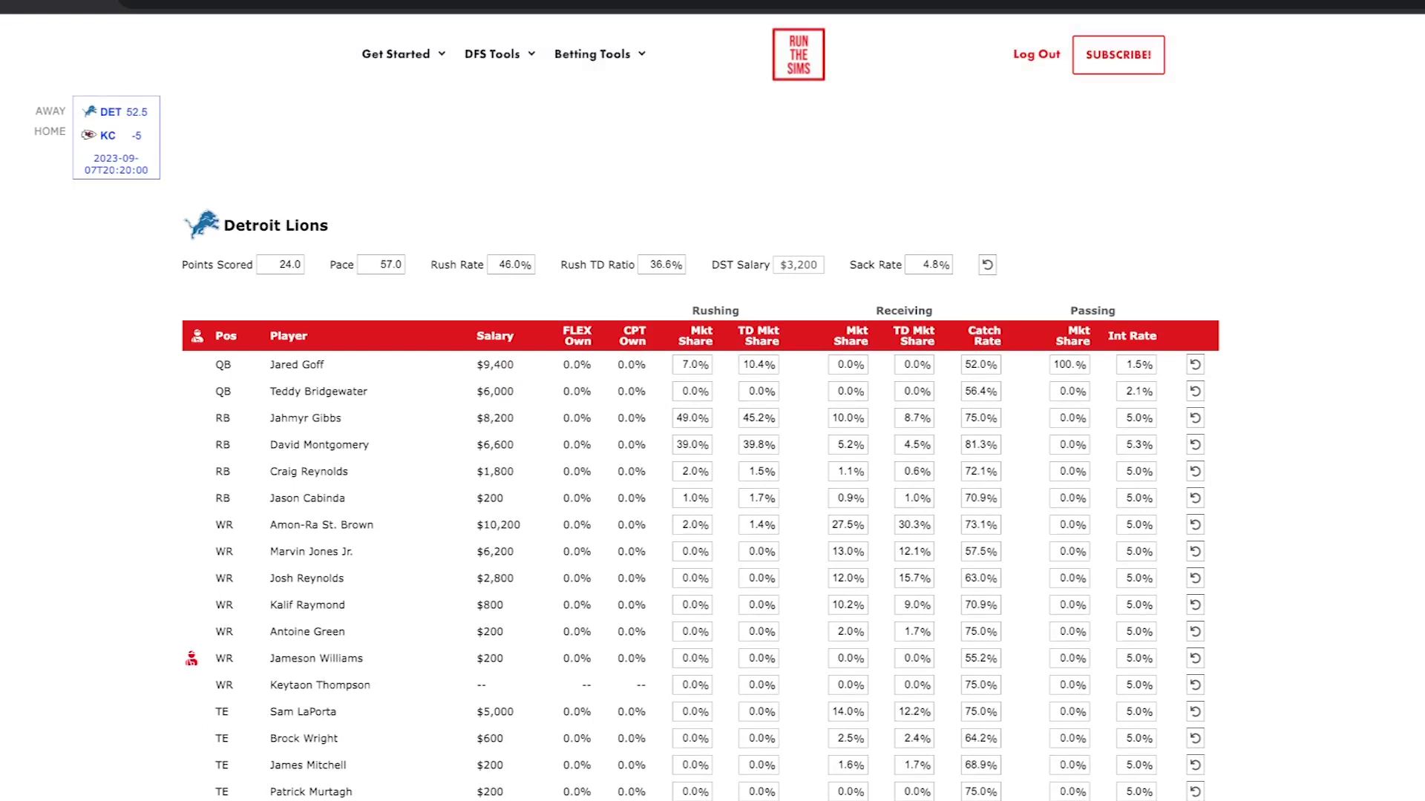
{"action": "scroll", "coordinate": [713, 445], "scroll_direction": "down", "scroll_amount": 2}
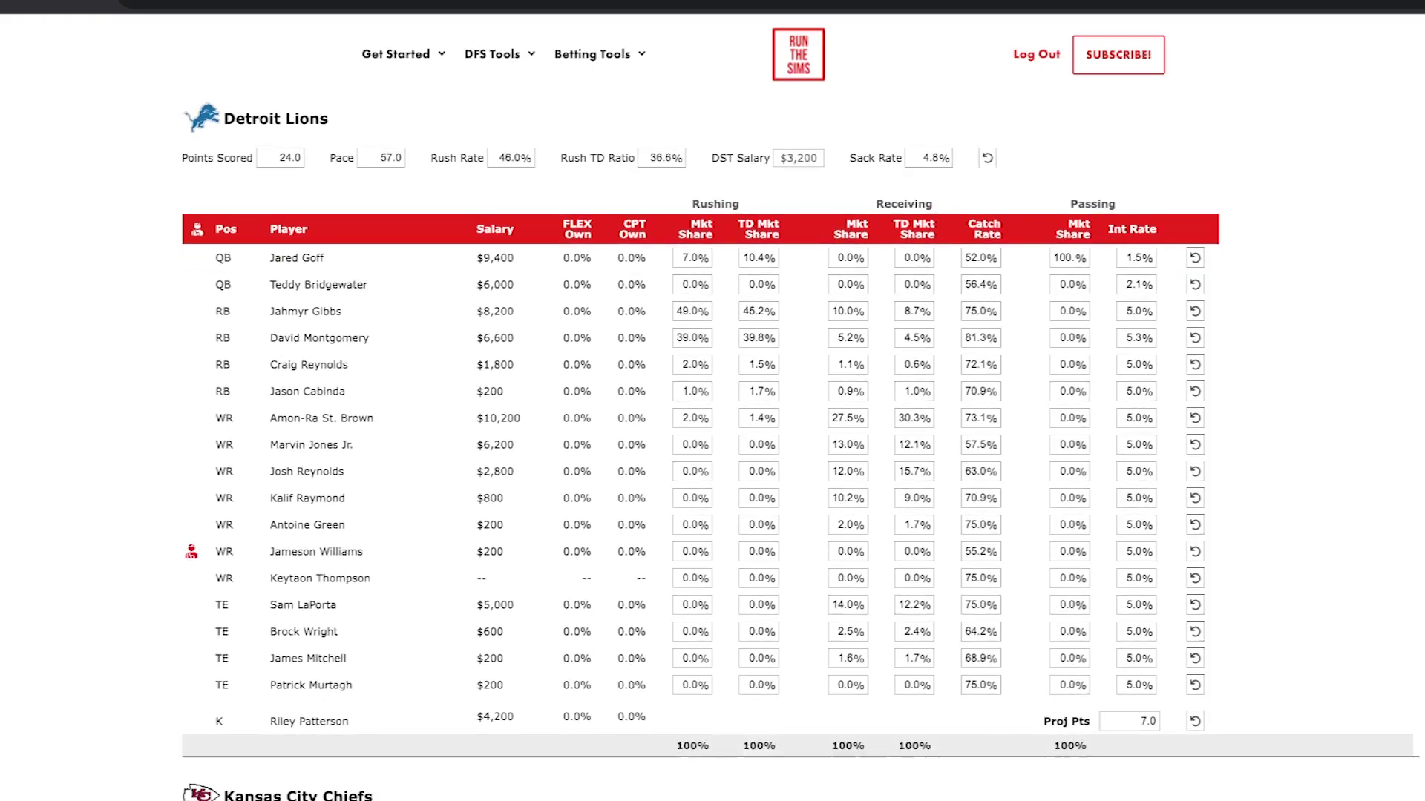
{"action": "scroll", "coordinate": [713, 445], "scroll_direction": "down", "scroll_amount": 1}
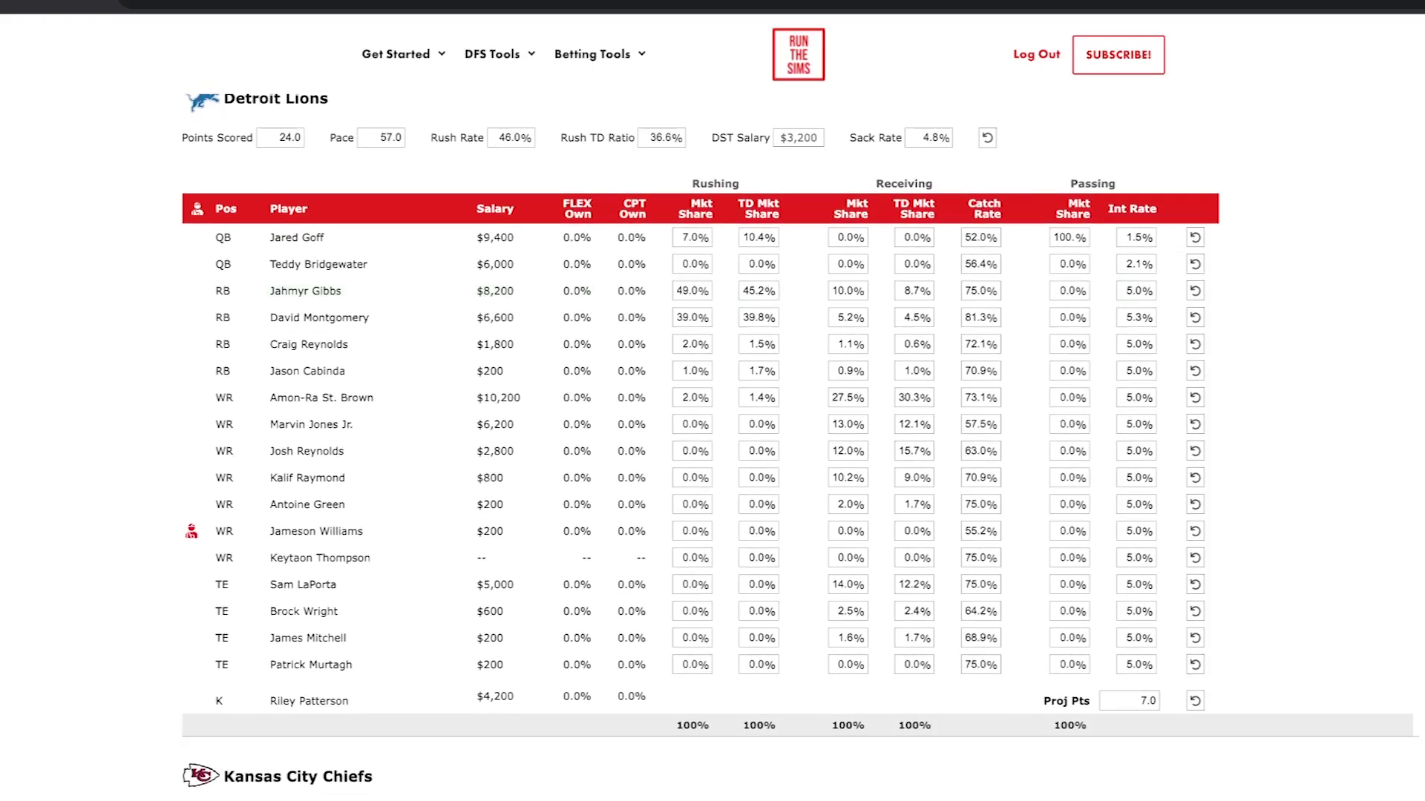
{"action": "scroll", "coordinate": [712, 446], "scroll_direction": "up", "scroll_amount": 1}
{"action": "scroll", "coordinate": [712, 445], "scroll_direction": "down", "scroll_amount": 1}
{"action": "scroll", "coordinate": [712, 445], "scroll_direction": "up", "scroll_amount": 2}
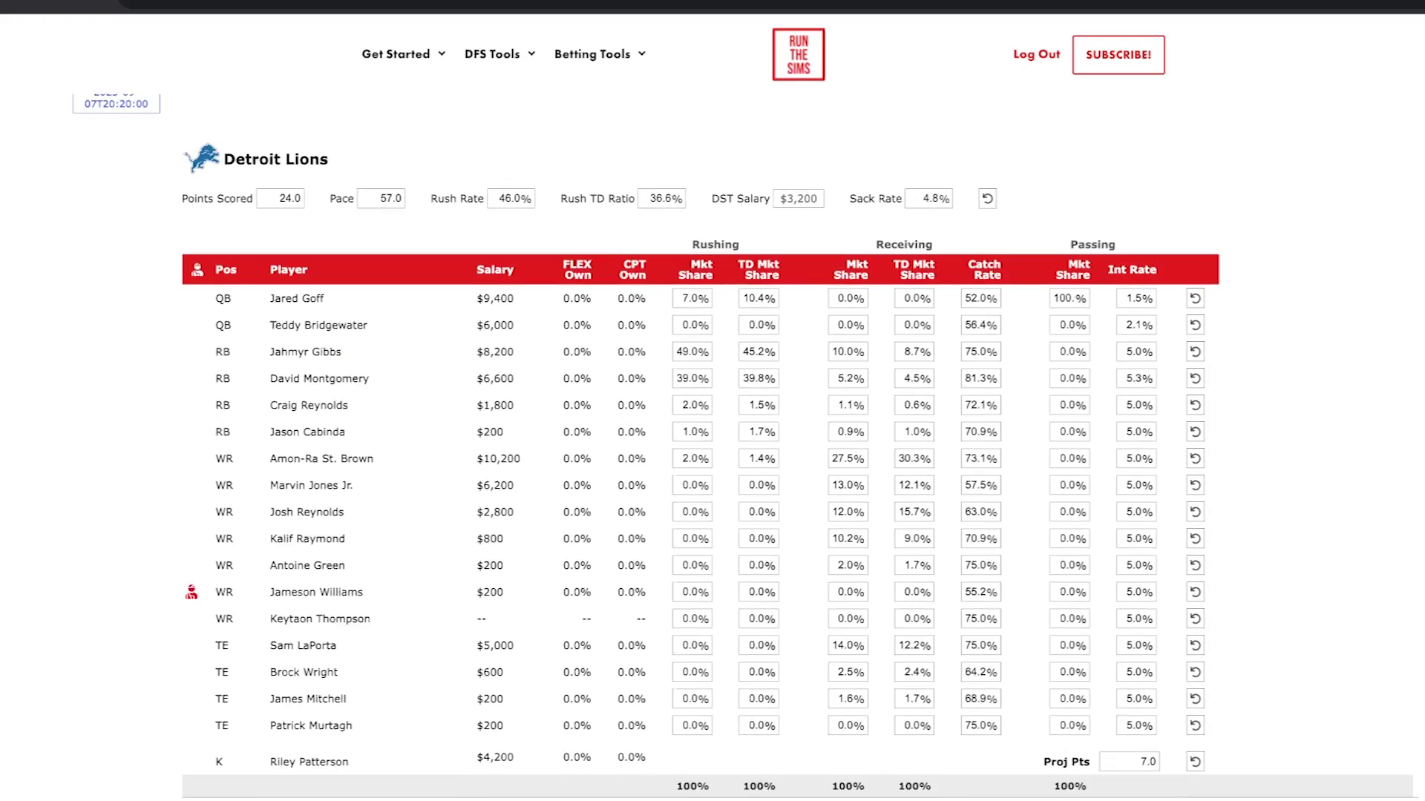
{"action": "scroll", "coordinate": [713, 445], "scroll_direction": "up", "scroll_amount": 3}
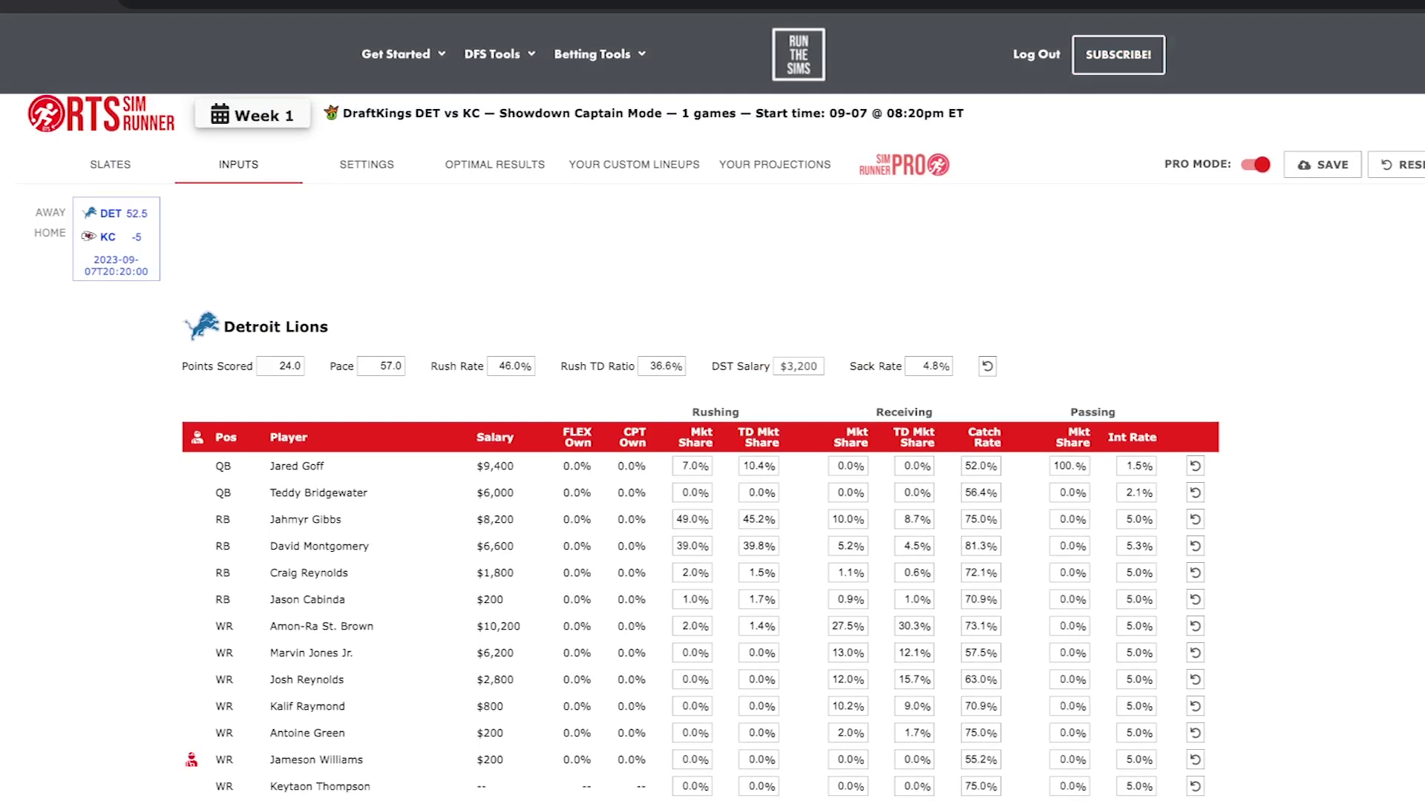
Step: Turn off Pro Mode, generate the slate's optimal results, and review the players' FLEX and captain rates
{"action": "left_click", "coordinate": [1255, 164]}
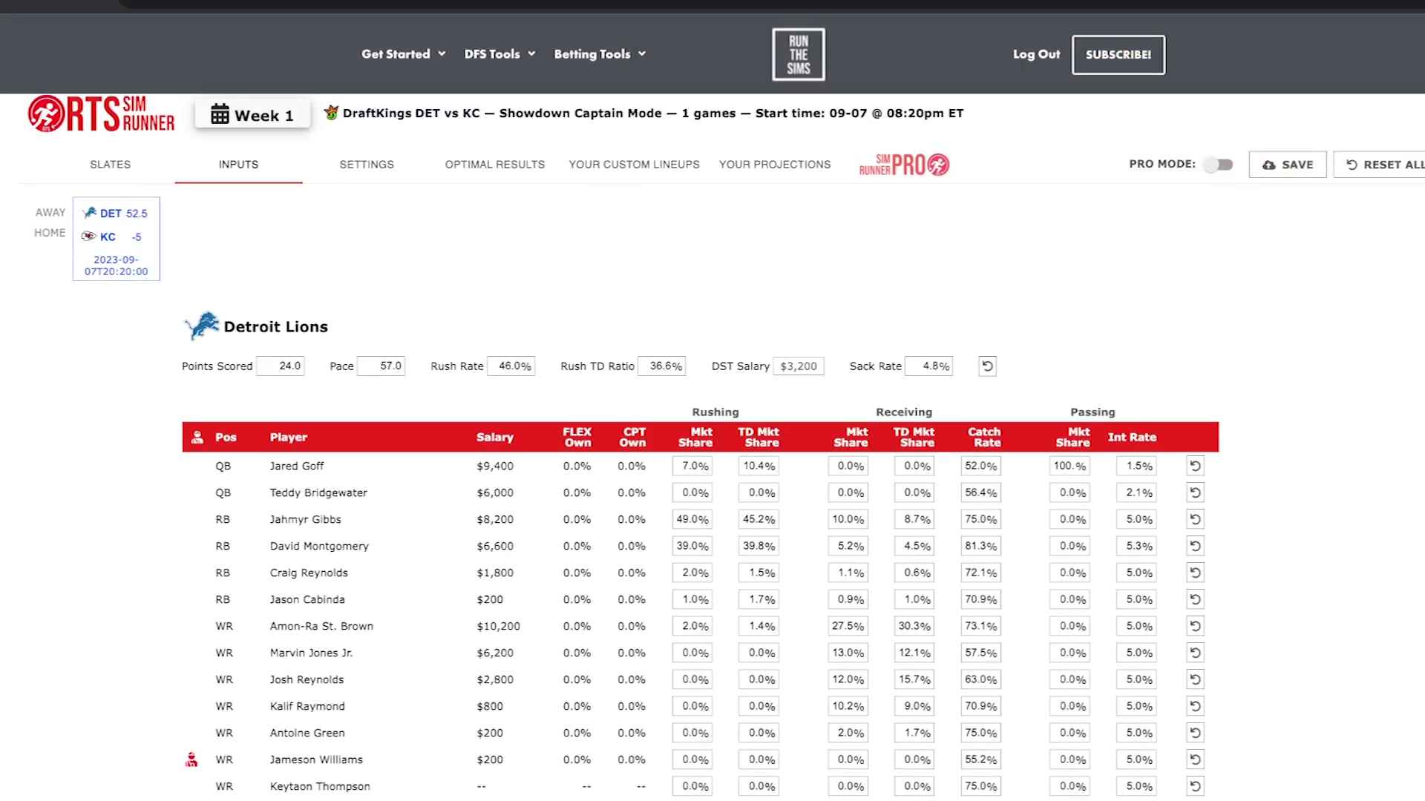
{"action": "left_click", "coordinate": [495, 164]}
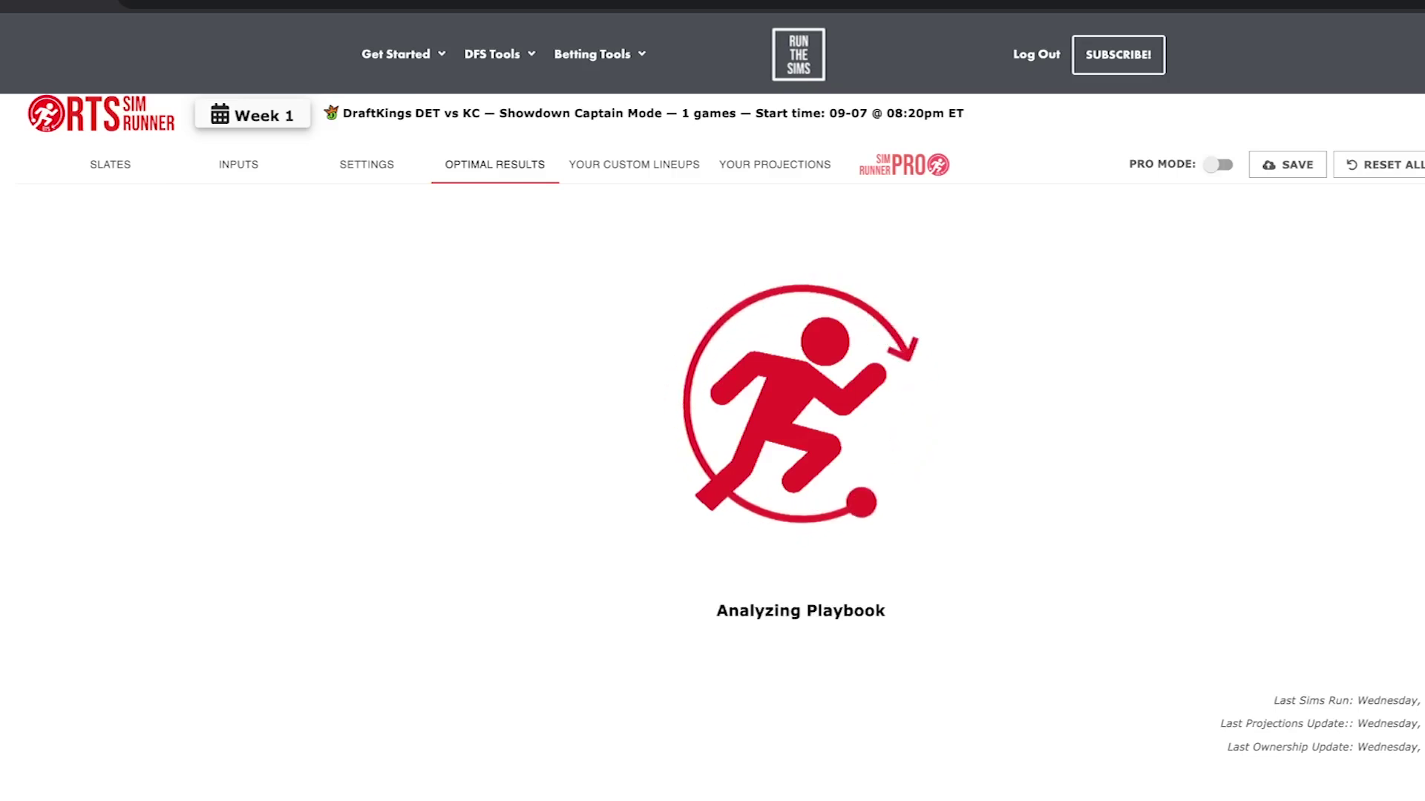
{"action": "scroll", "coordinate": [764, 401], "scroll_direction": "down", "scroll_amount": 1}
{"action": "scroll", "coordinate": [764, 402], "scroll_direction": "up", "scroll_amount": 1}
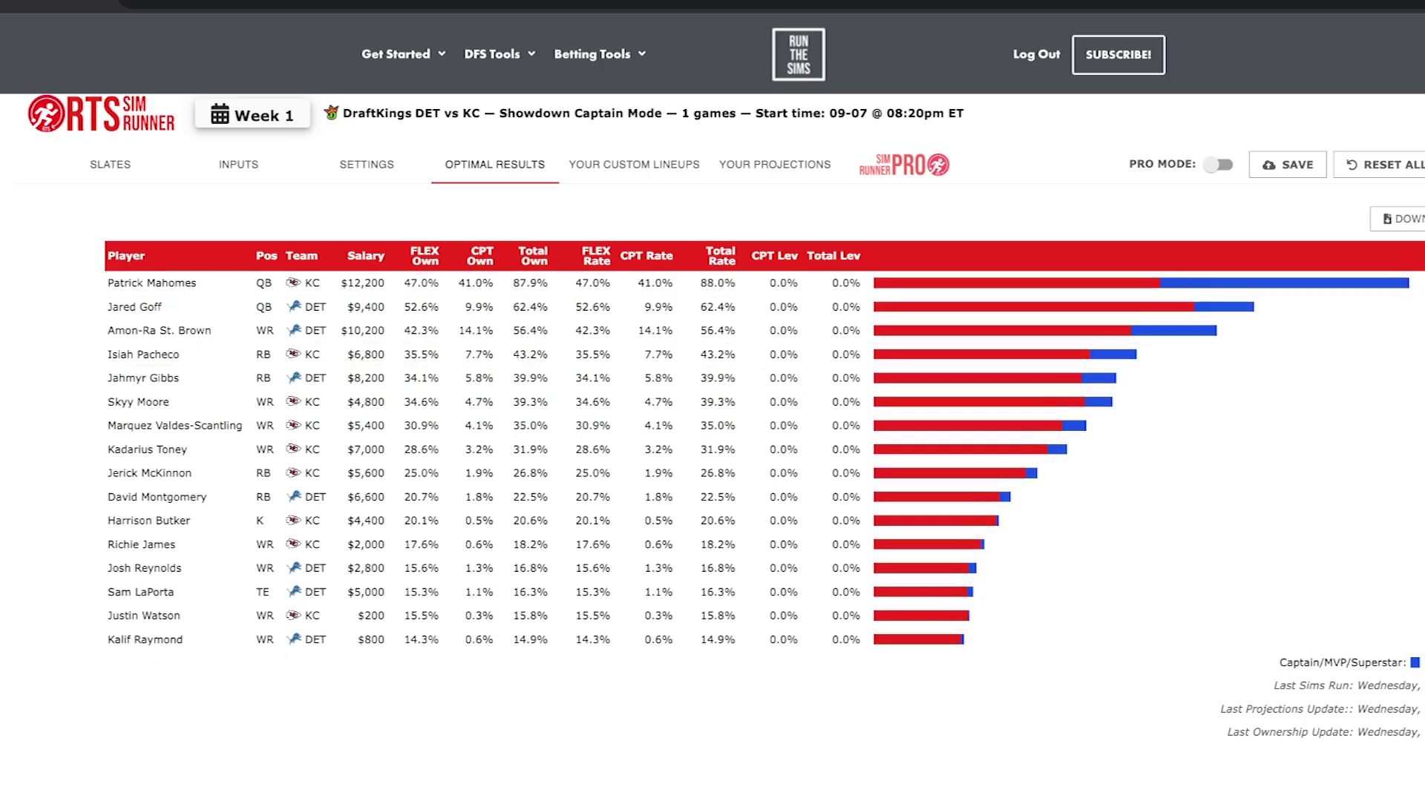
{"action": "scroll", "coordinate": [759, 461], "scroll_direction": "down", "scroll_amount": 1}
{"action": "scroll", "coordinate": [759, 460], "scroll_direction": "up", "scroll_amount": 1}
Step: Return to the slate inputs and examine both teams' market shares, projected ownership, and flagged players' injury or suspension notes
{"action": "left_click", "coordinate": [238, 164]}
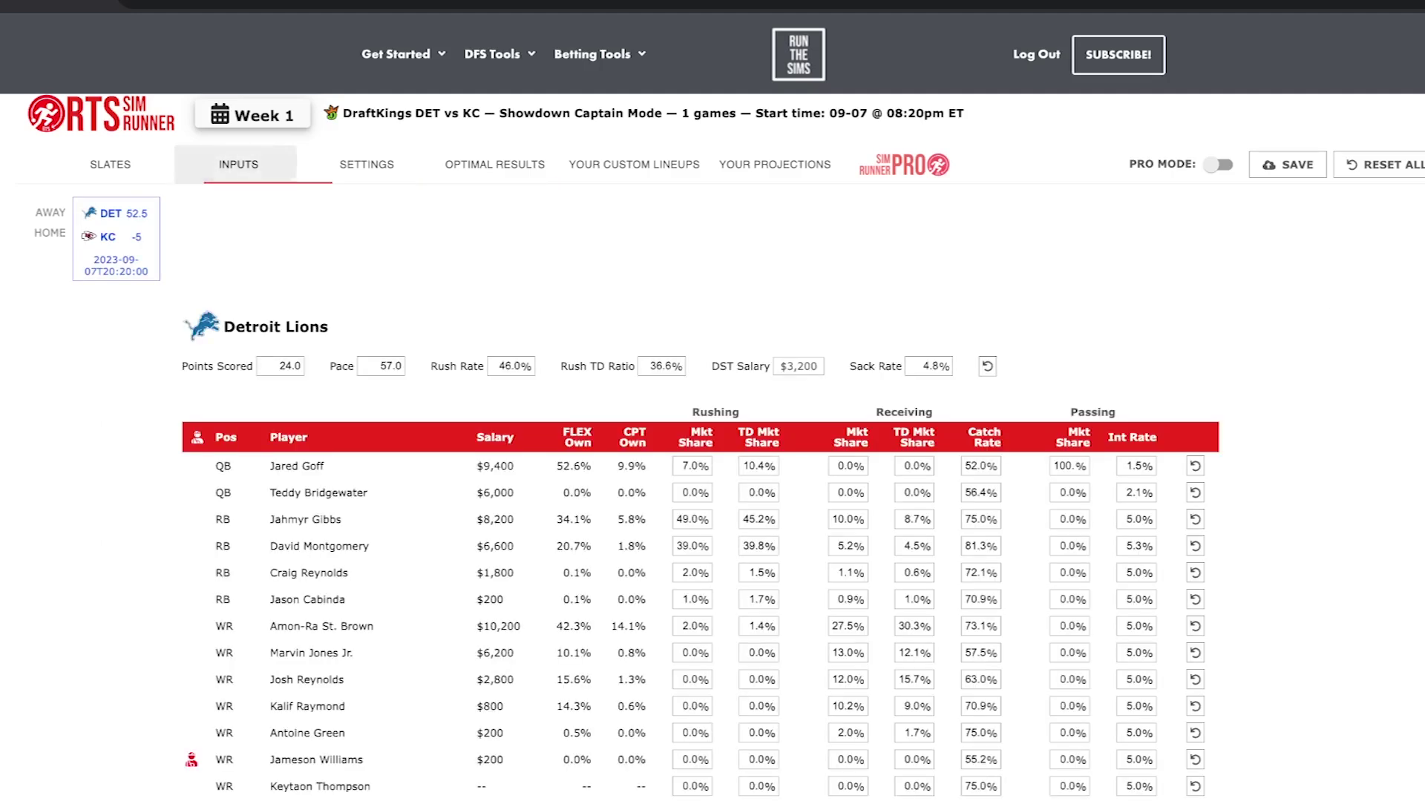
{"action": "scroll", "coordinate": [700, 401], "scroll_direction": "down", "scroll_amount": 6}
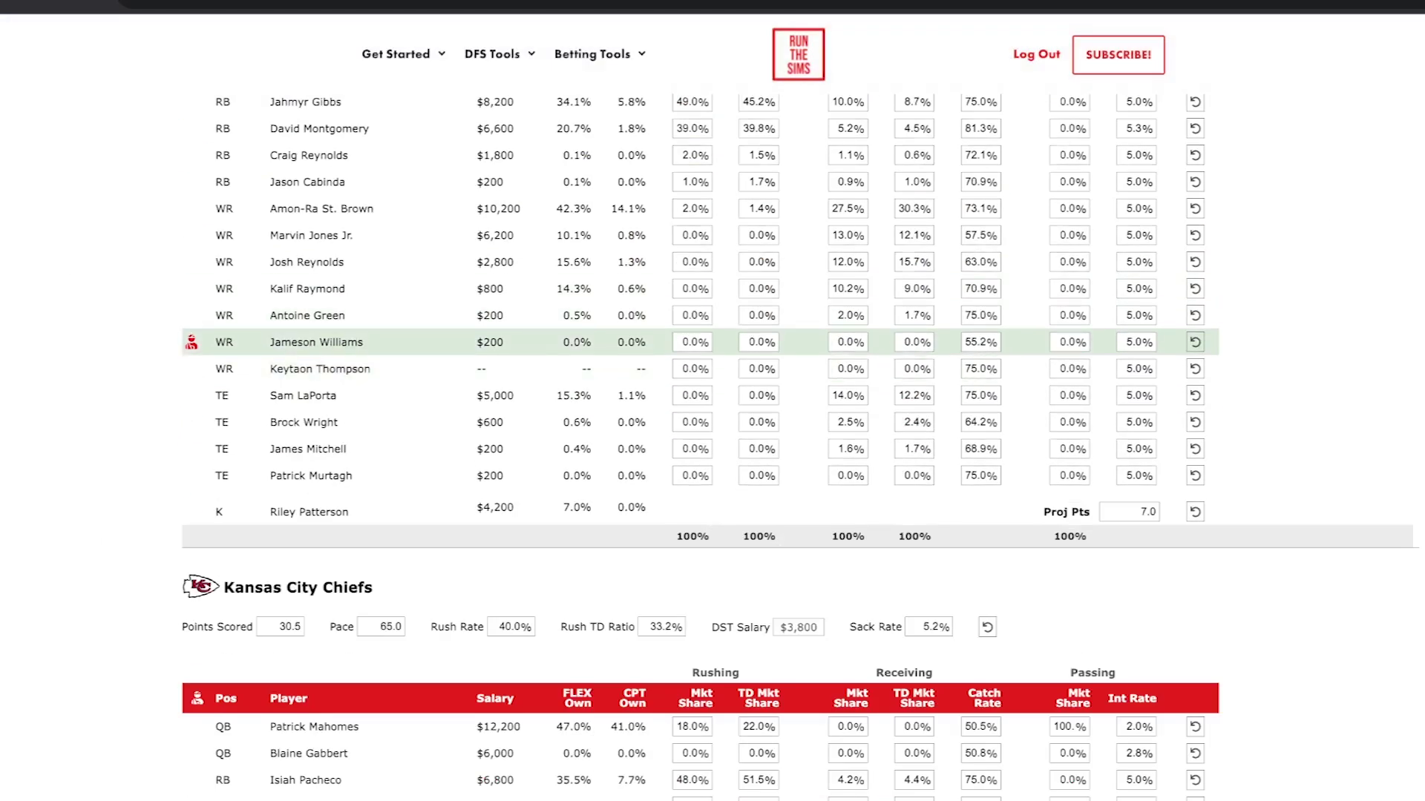
{"action": "scroll", "coordinate": [701, 401], "scroll_direction": "down", "scroll_amount": 5}
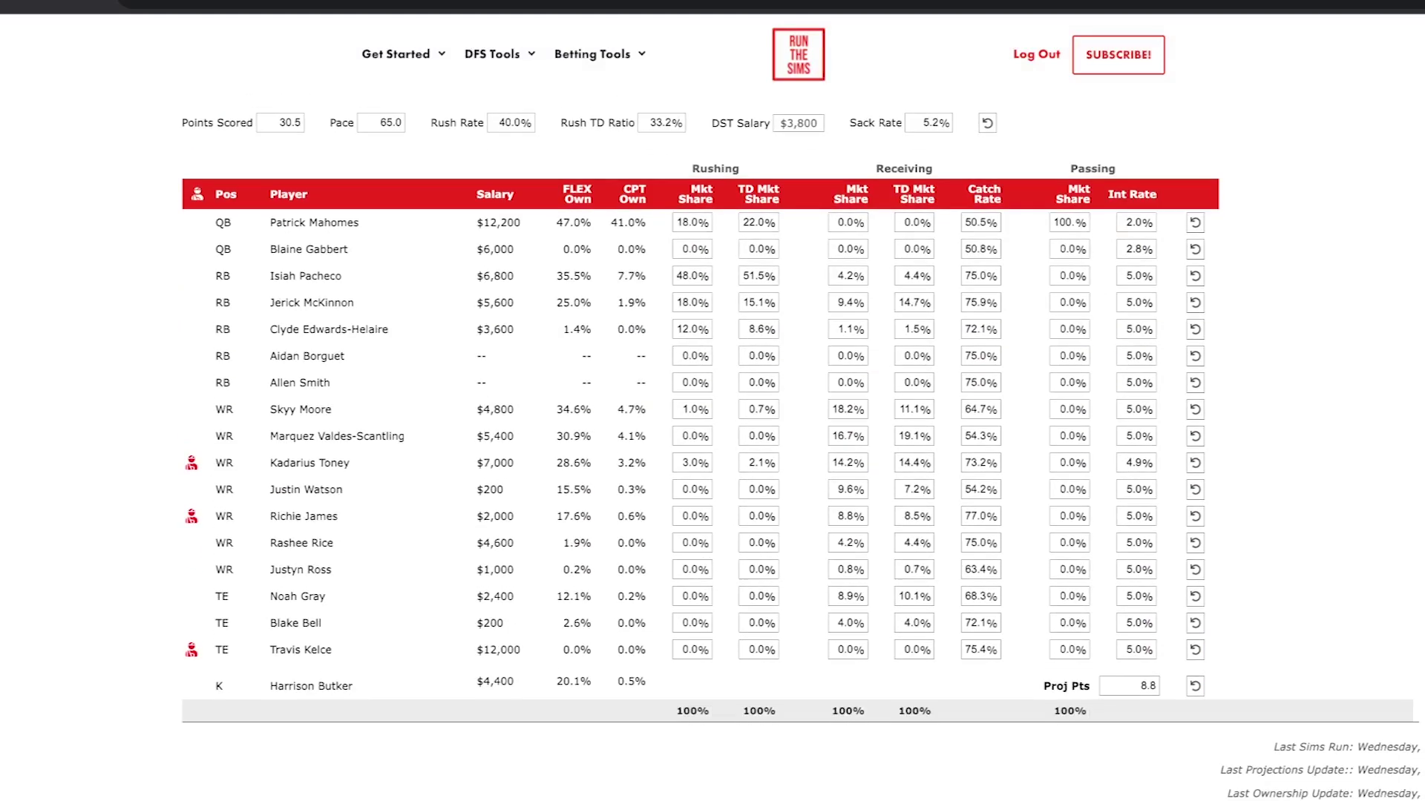
{"action": "scroll", "coordinate": [700, 293], "scroll_direction": "up", "scroll_amount": 4}
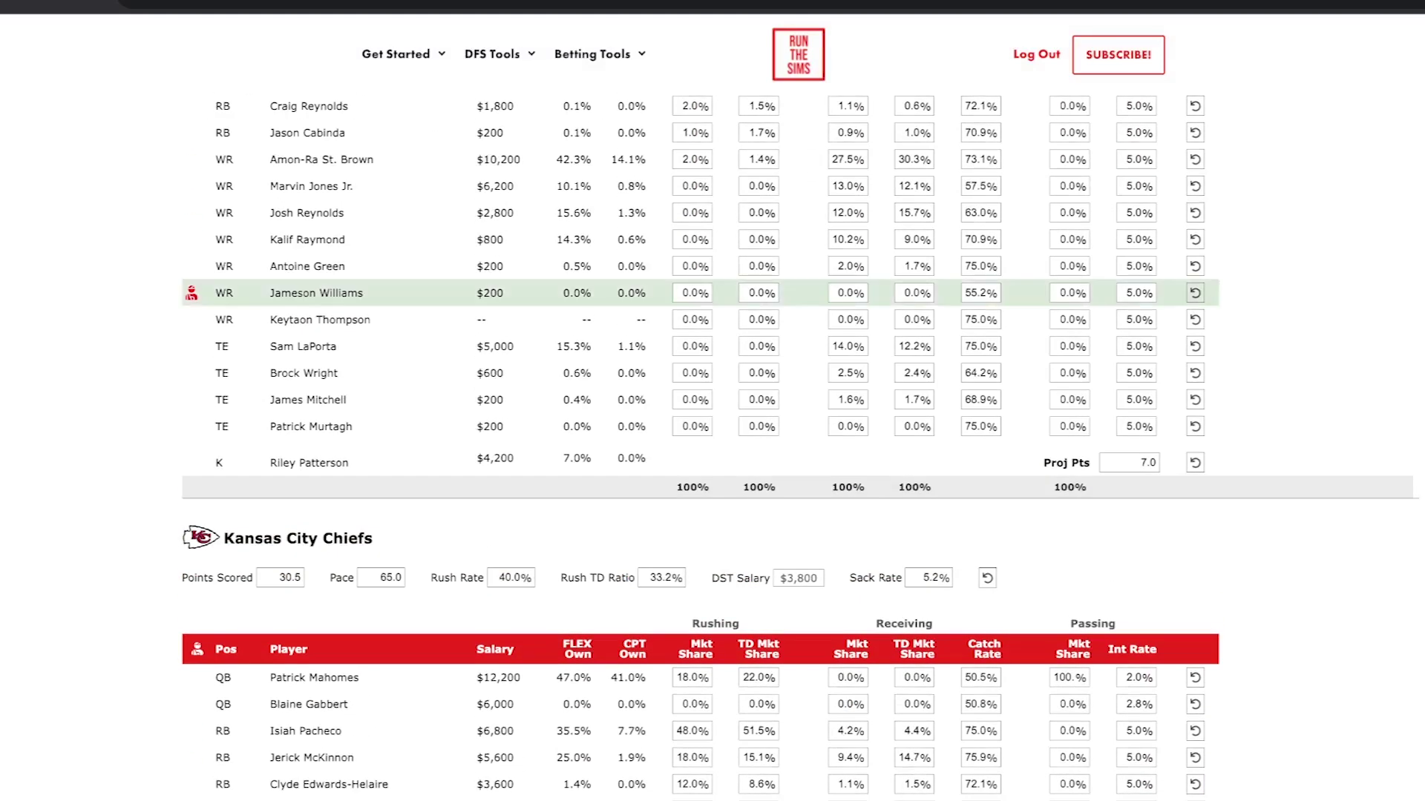
{"action": "mouse_move", "coordinate": [192, 293]}
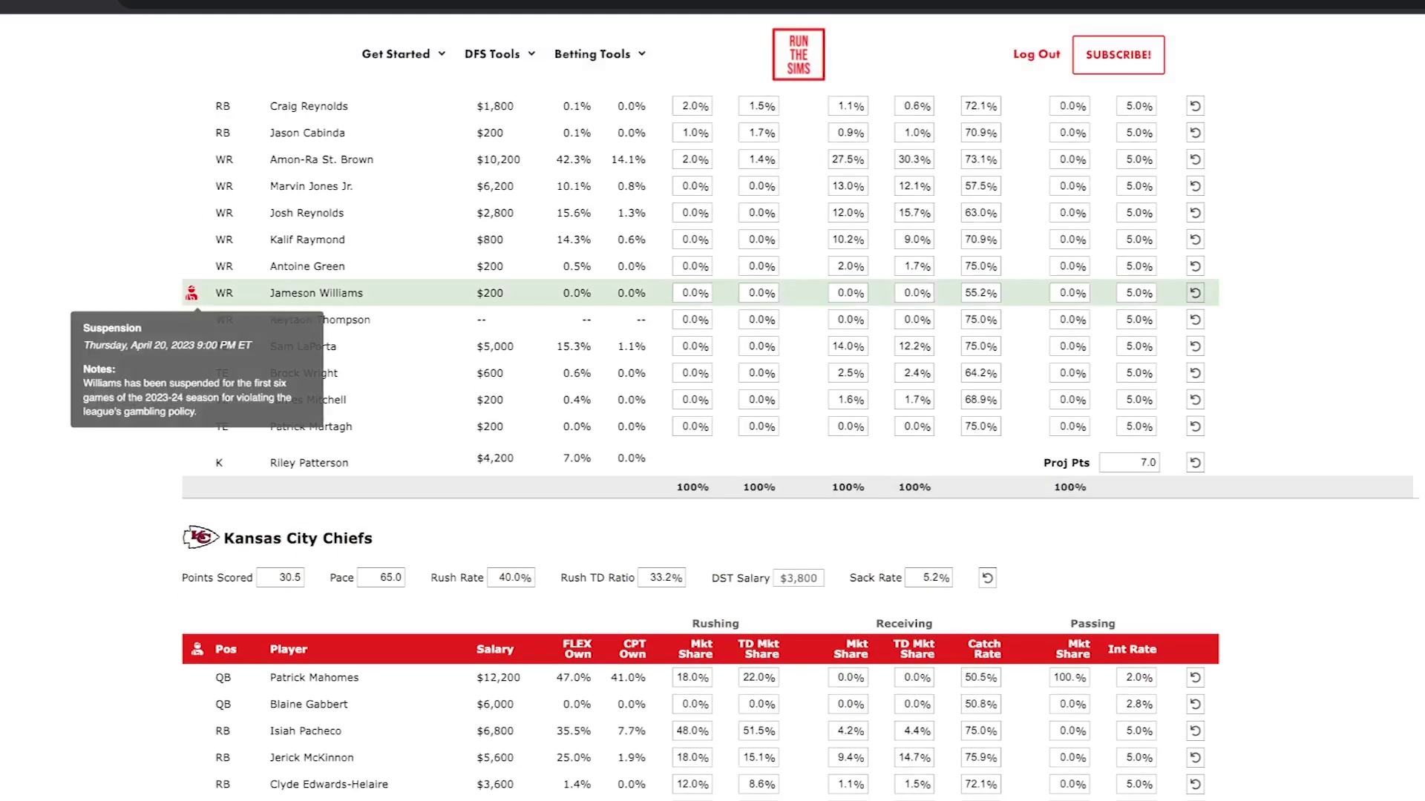
{"action": "scroll", "coordinate": [700, 445], "scroll_direction": "down", "scroll_amount": 9}
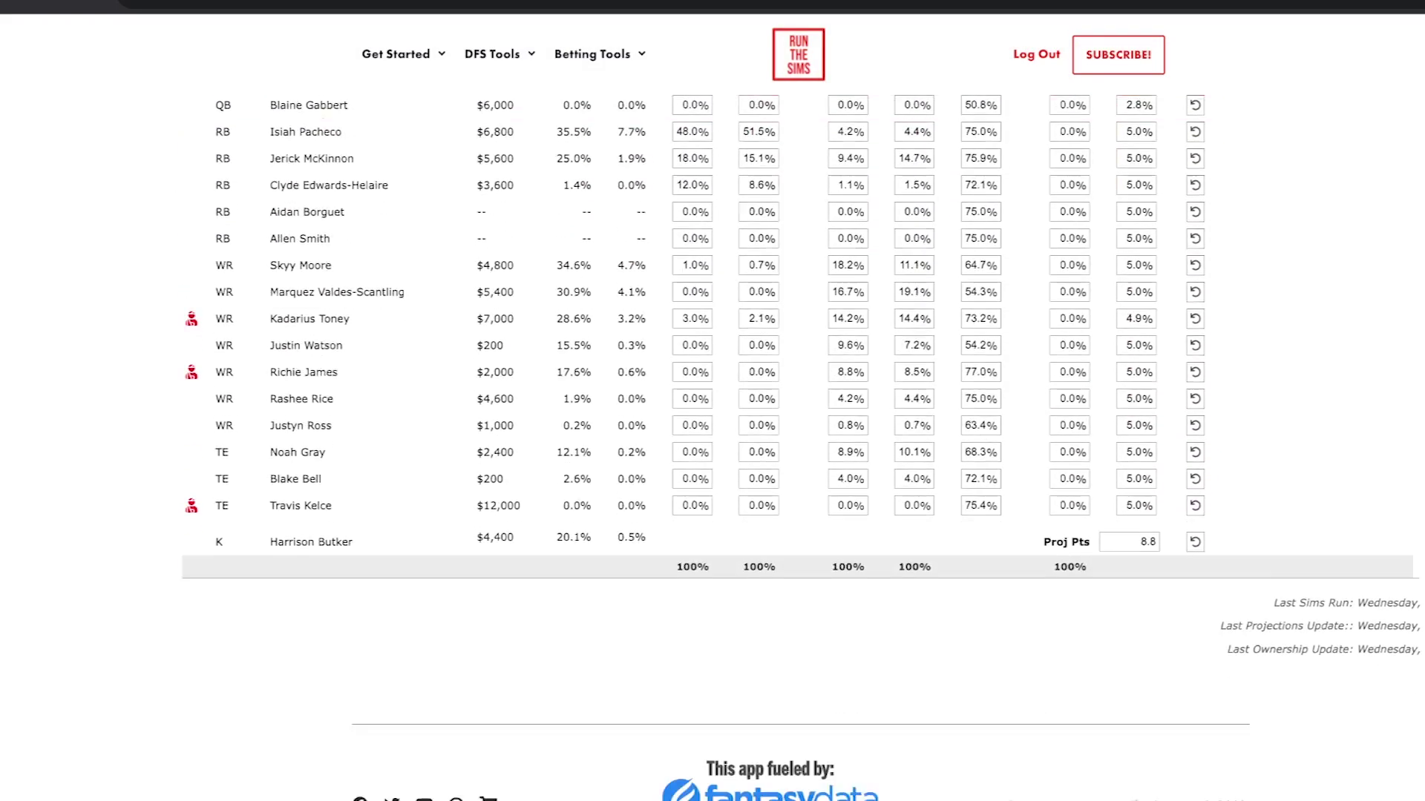
{"action": "scroll", "coordinate": [802, 445], "scroll_direction": "up", "scroll_amount": 3}
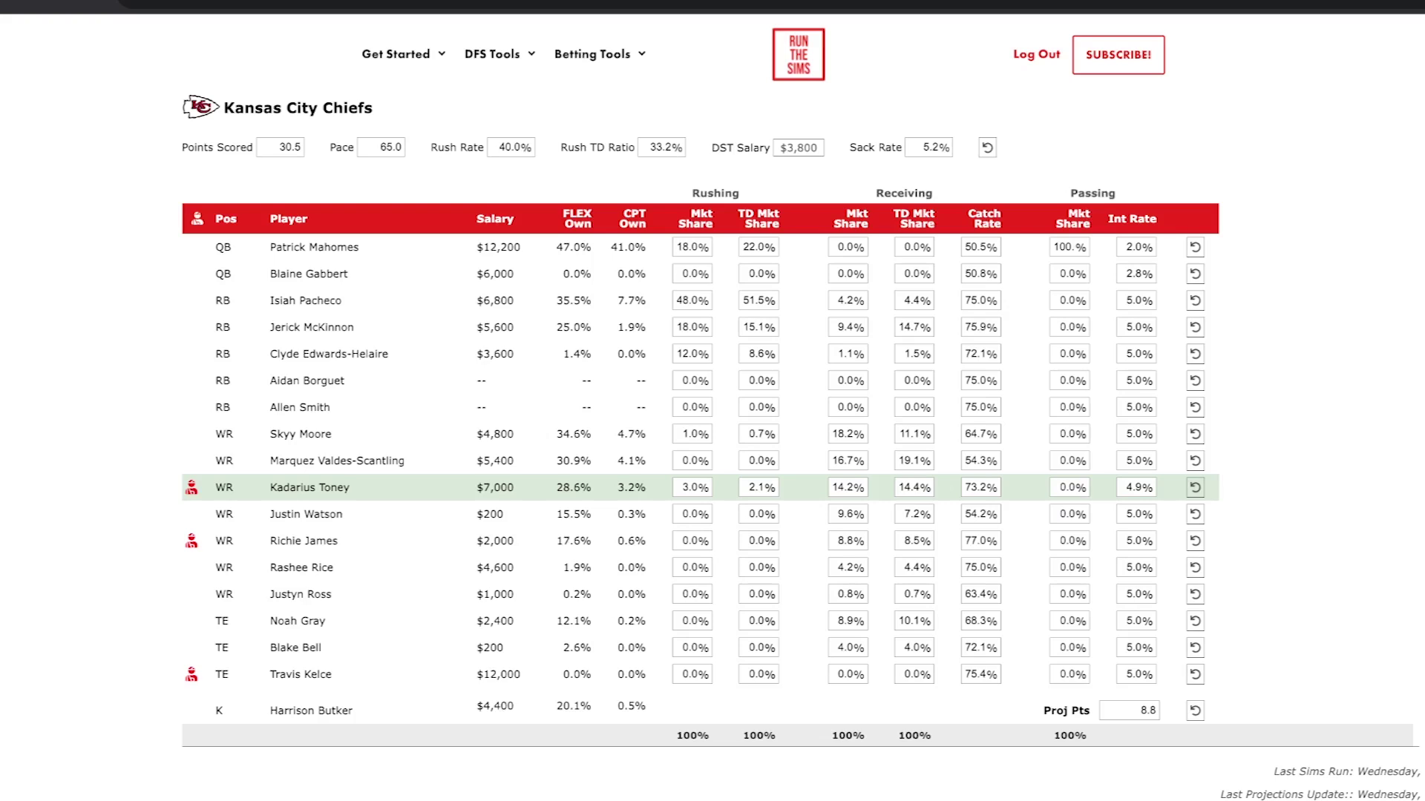
{"action": "mouse_move", "coordinate": [191, 488]}
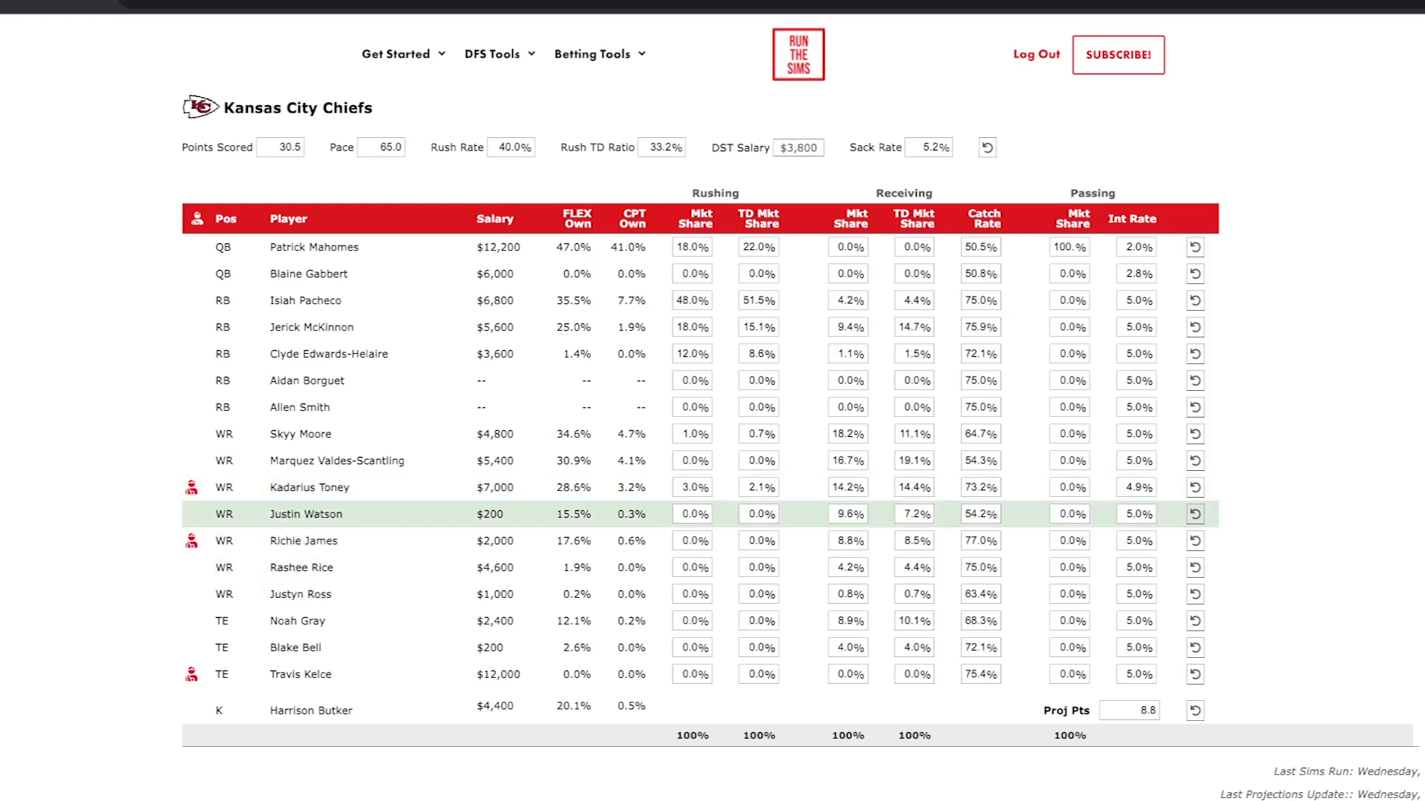
{"action": "mouse_move", "coordinate": [192, 540]}
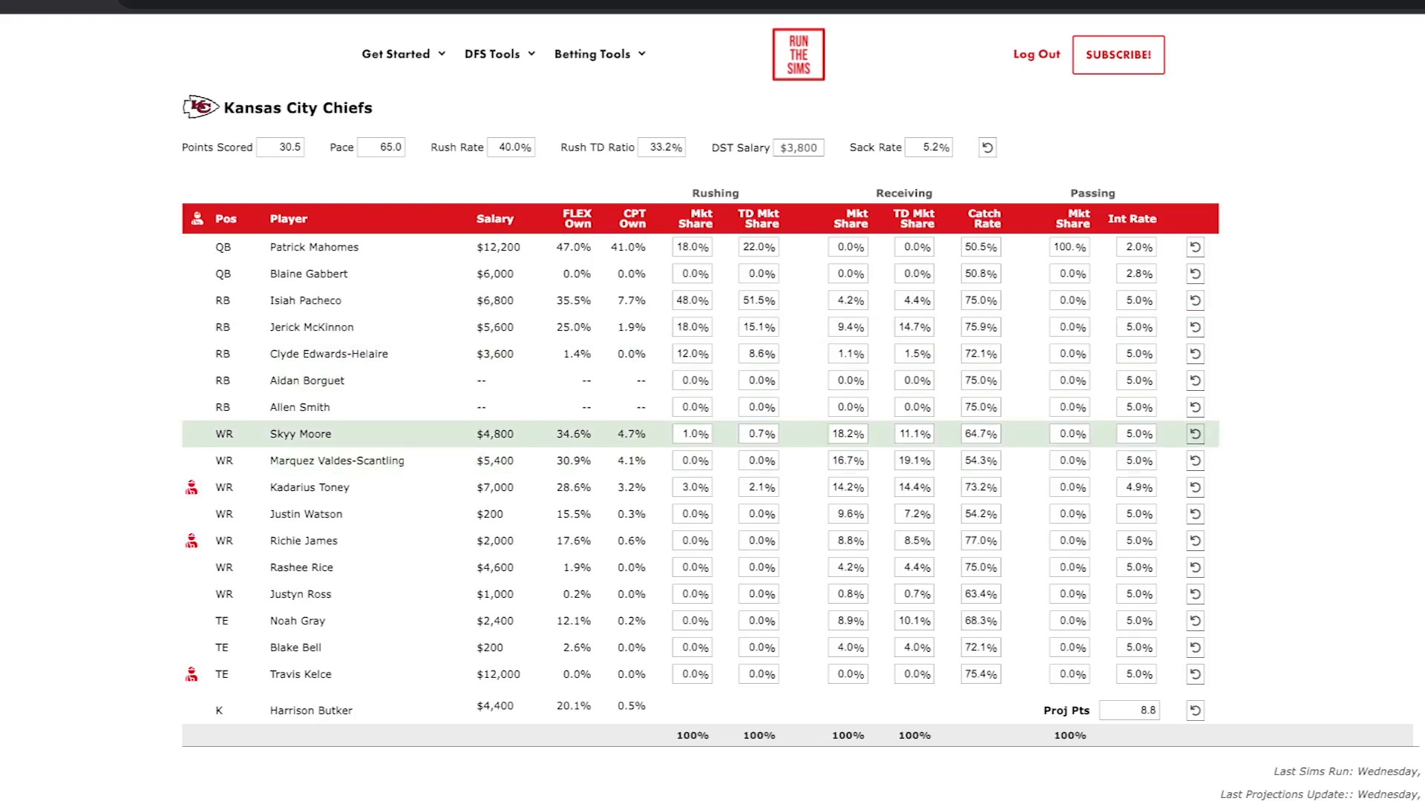
Step: Set the Chiefs' receiving market share to 14% for Skyy Moore and 13% for Jerick McKinnon
{"action": "double_click", "coordinate": [846, 434]}
{"action": "type", "text": "14"}
{"action": "key", "text": "Return"}
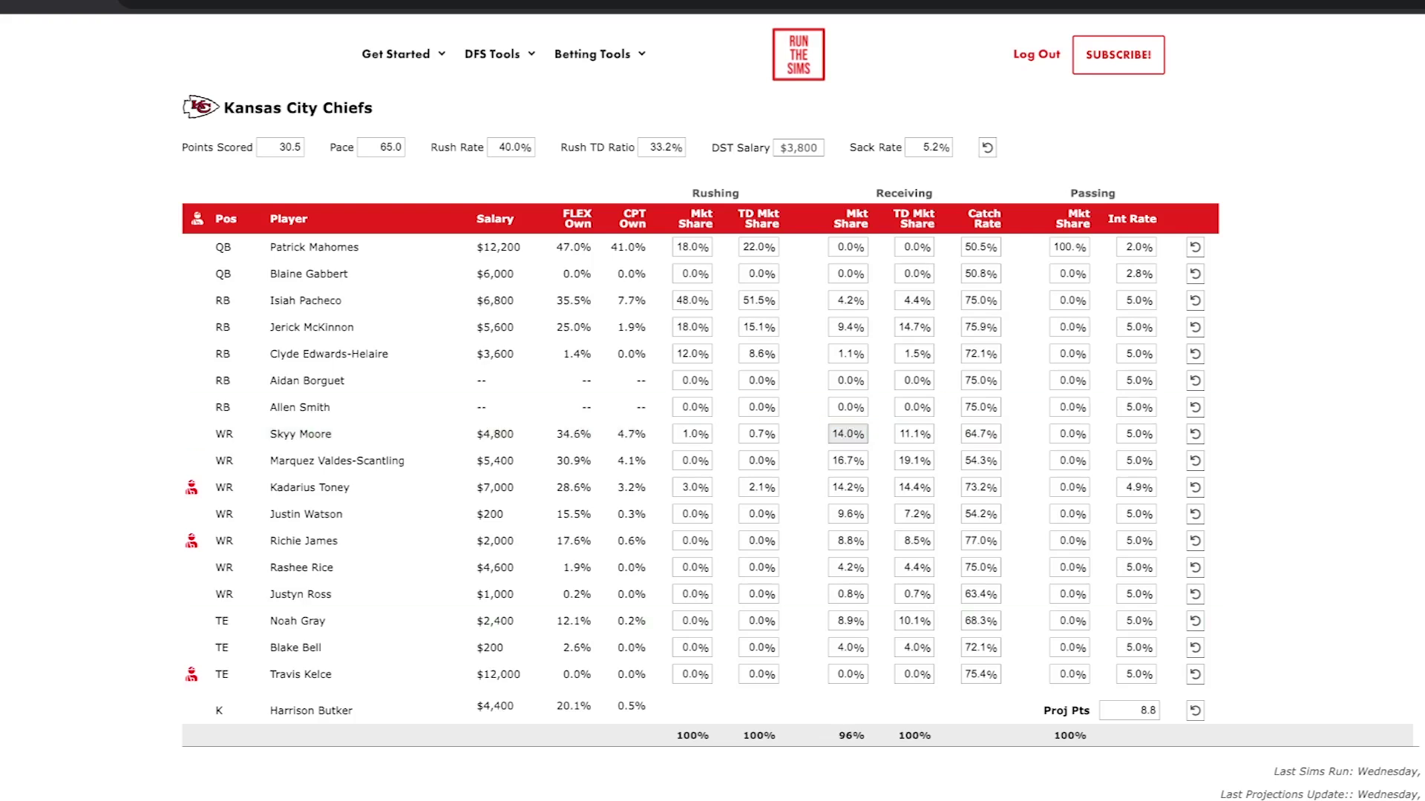
{"action": "double_click", "coordinate": [847, 327]}
{"action": "type", "text": "13"}
{"action": "key", "text": "Return"}
Step: Rerun the optimal results with the edited market shares and compare each player's ownership, optimal rate, and leverage
{"action": "scroll", "coordinate": [712, 446], "scroll_direction": "up", "scroll_amount": 2}
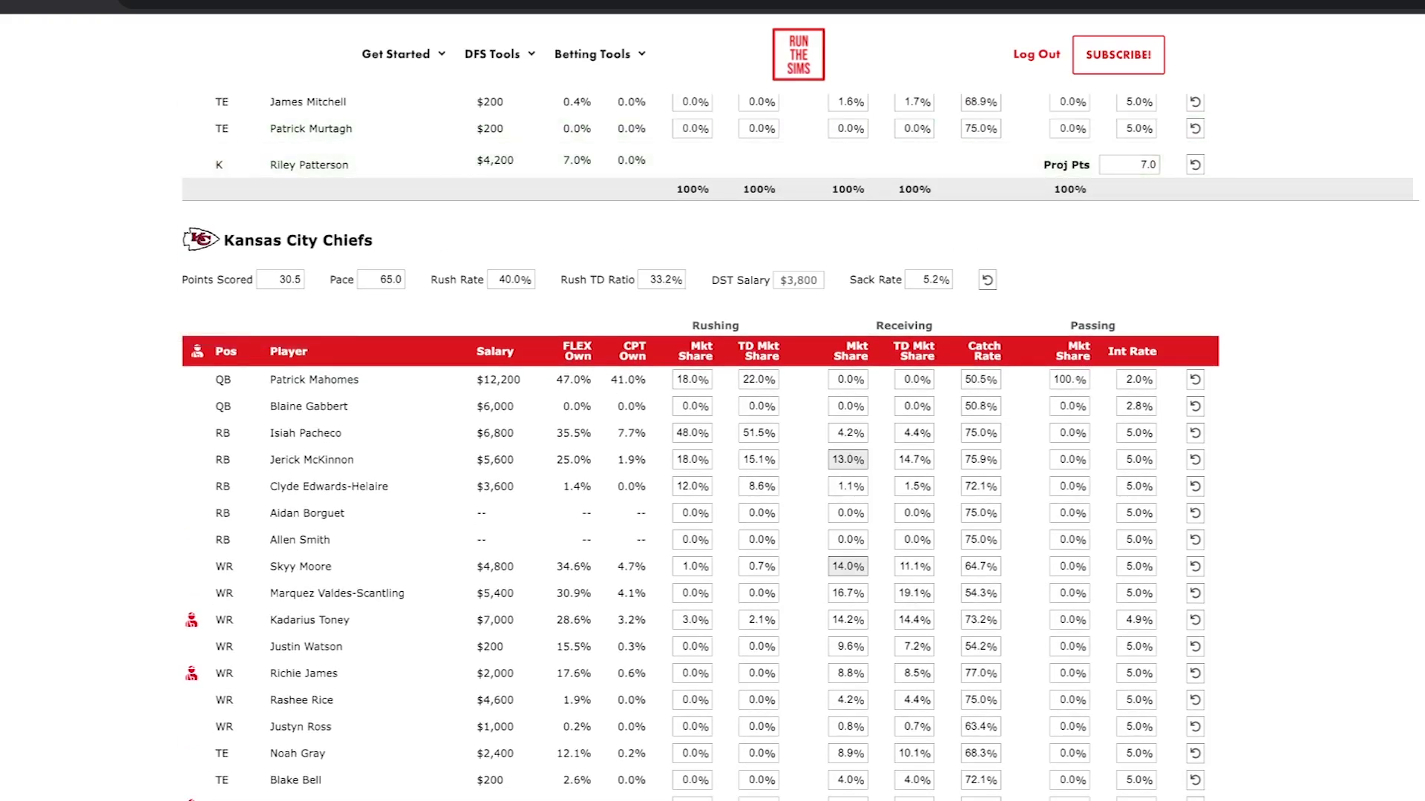
{"action": "scroll", "coordinate": [712, 446], "scroll_direction": "up", "scroll_amount": 10}
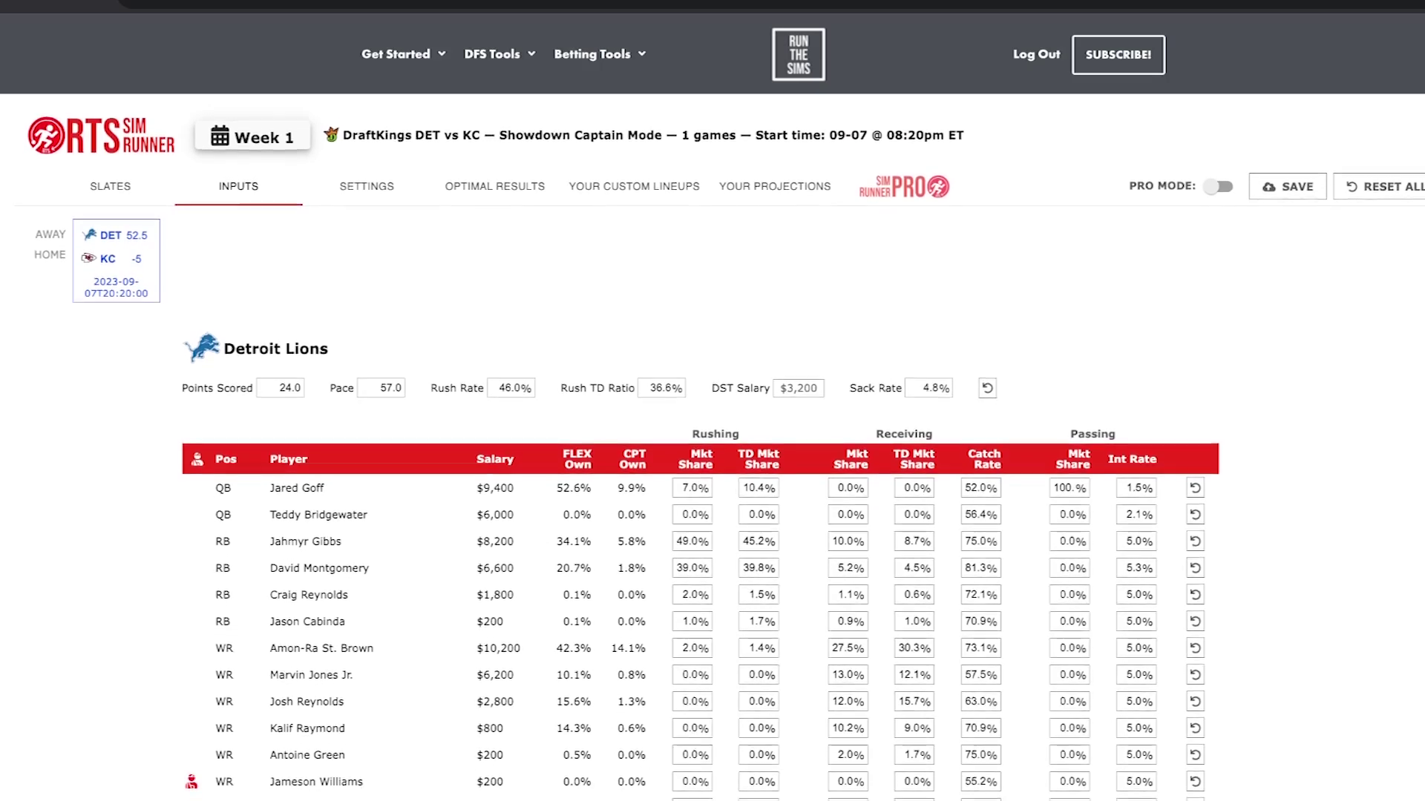
{"action": "scroll", "coordinate": [712, 453], "scroll_direction": "down", "scroll_amount": 1}
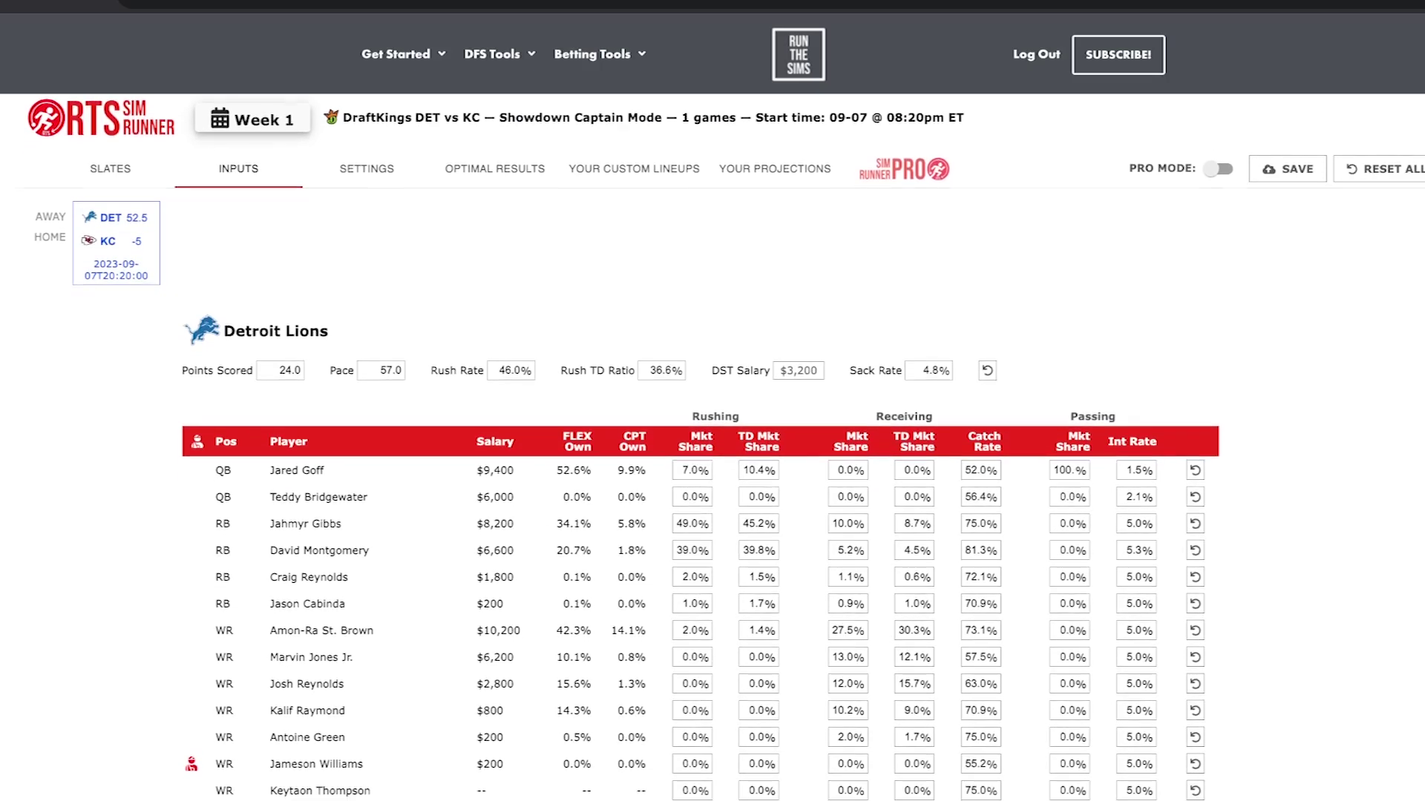
{"action": "scroll", "coordinate": [712, 452], "scroll_direction": "down", "scroll_amount": 1}
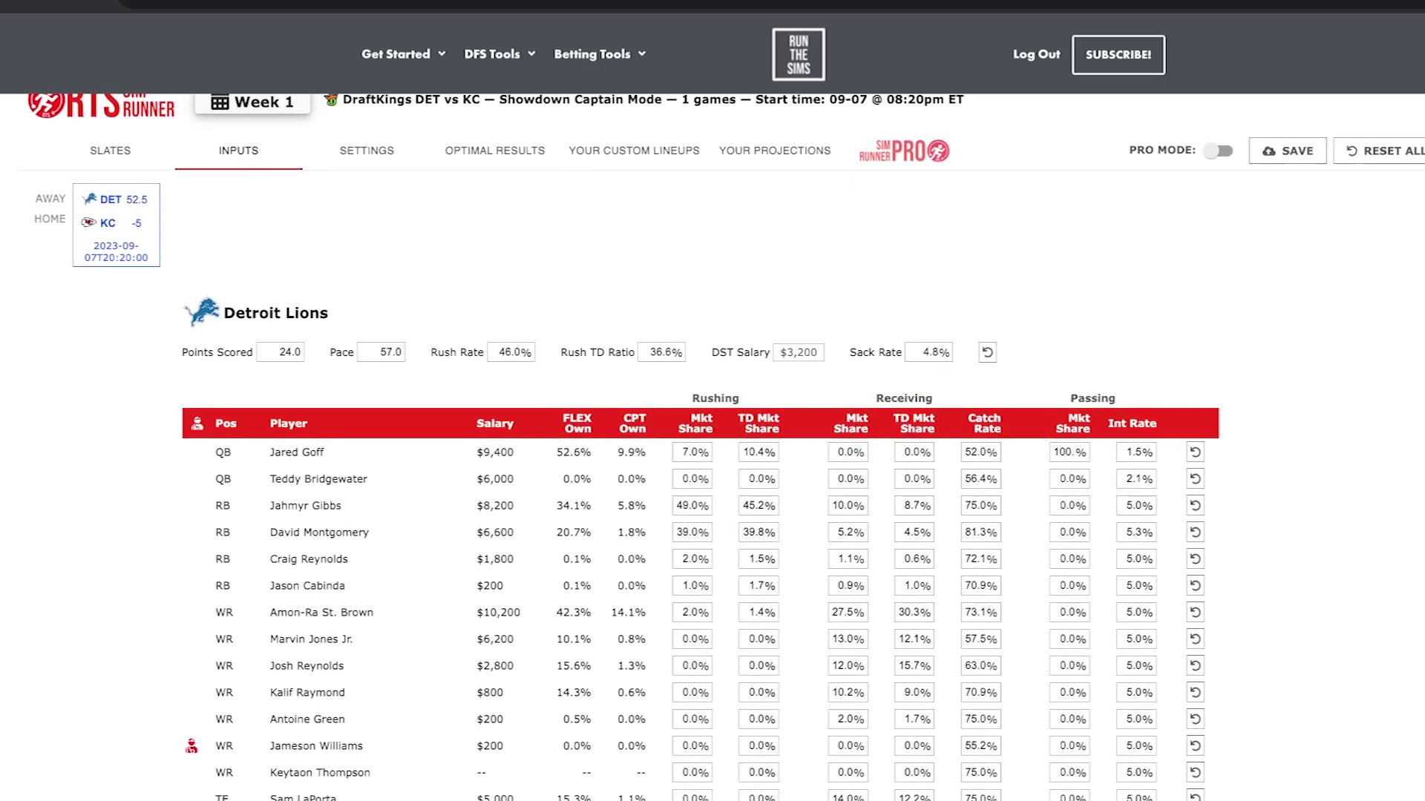
{"action": "scroll", "coordinate": [713, 452], "scroll_direction": "down", "scroll_amount": 1}
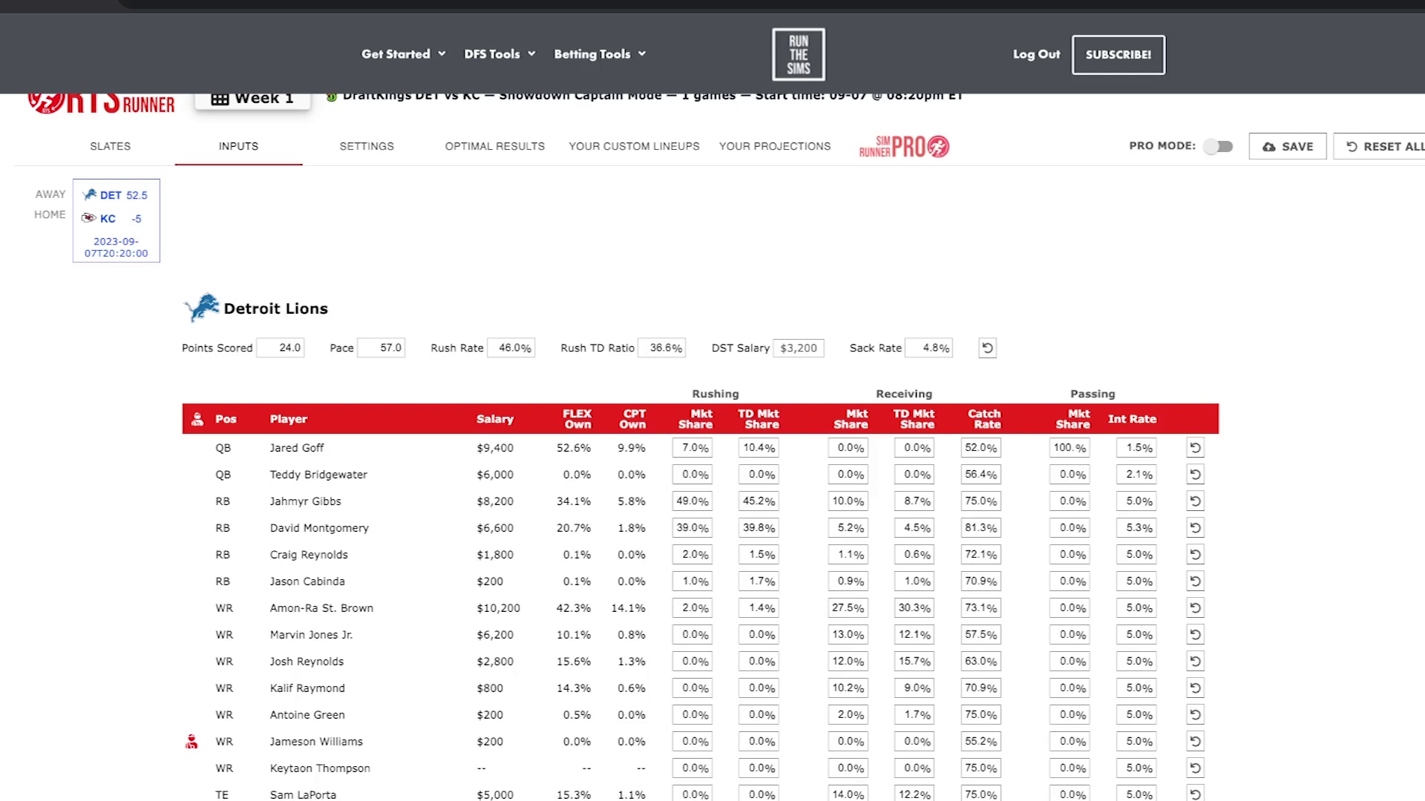
{"action": "left_click", "coordinate": [495, 146]}
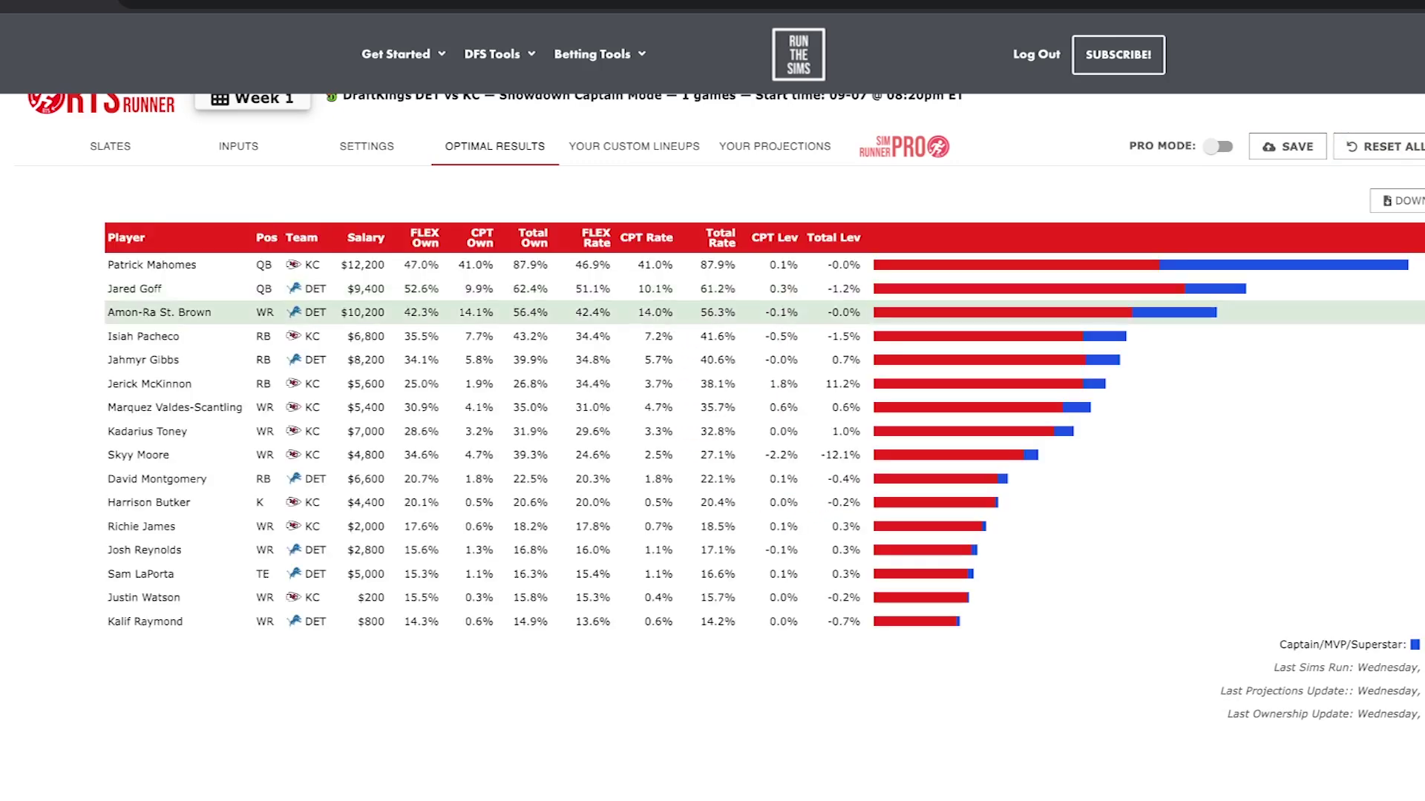
{"action": "scroll", "coordinate": [713, 430], "scroll_direction": "down", "scroll_amount": 1}
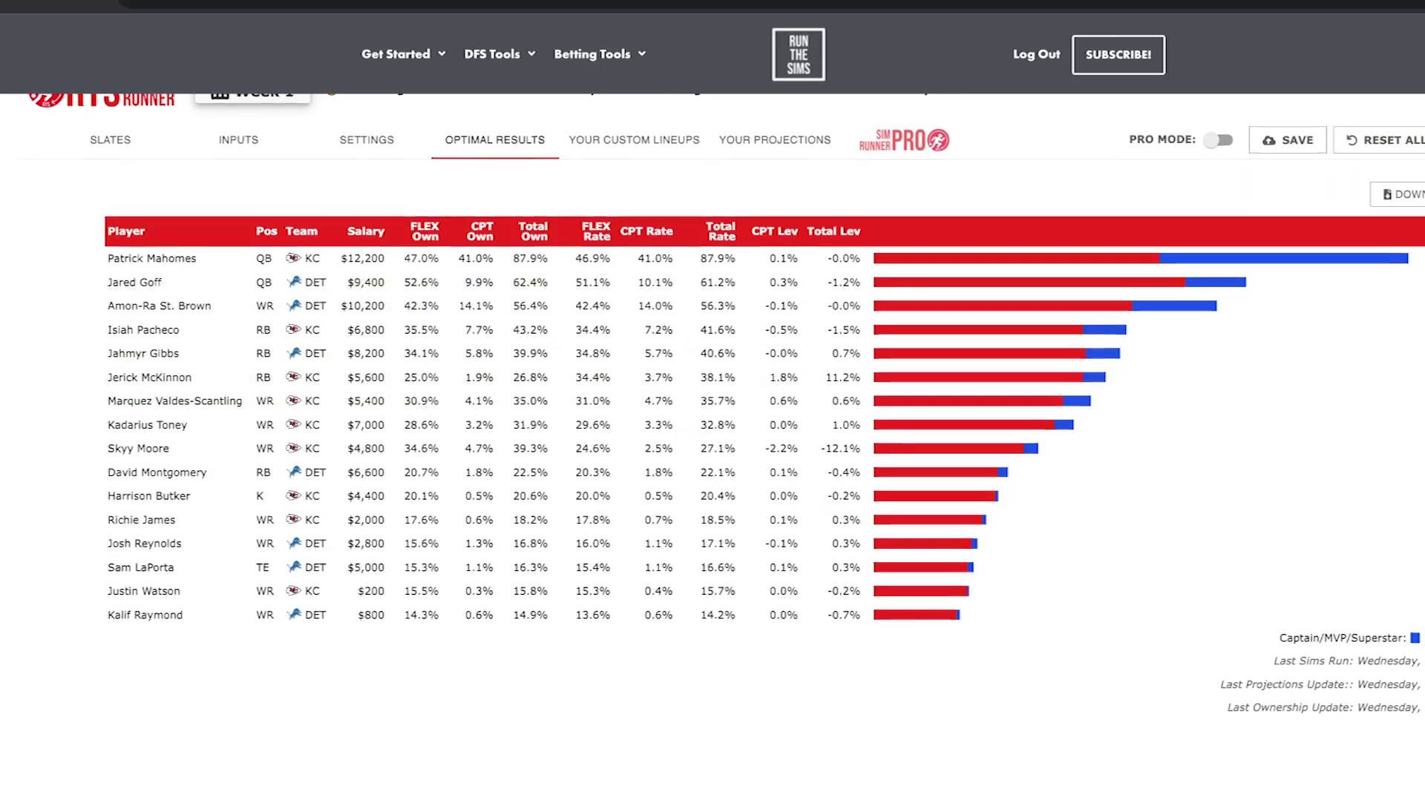
{"action": "scroll", "coordinate": [712, 400], "scroll_direction": "down", "scroll_amount": 1}
{"action": "scroll", "coordinate": [713, 400], "scroll_direction": "down", "scroll_amount": 1}
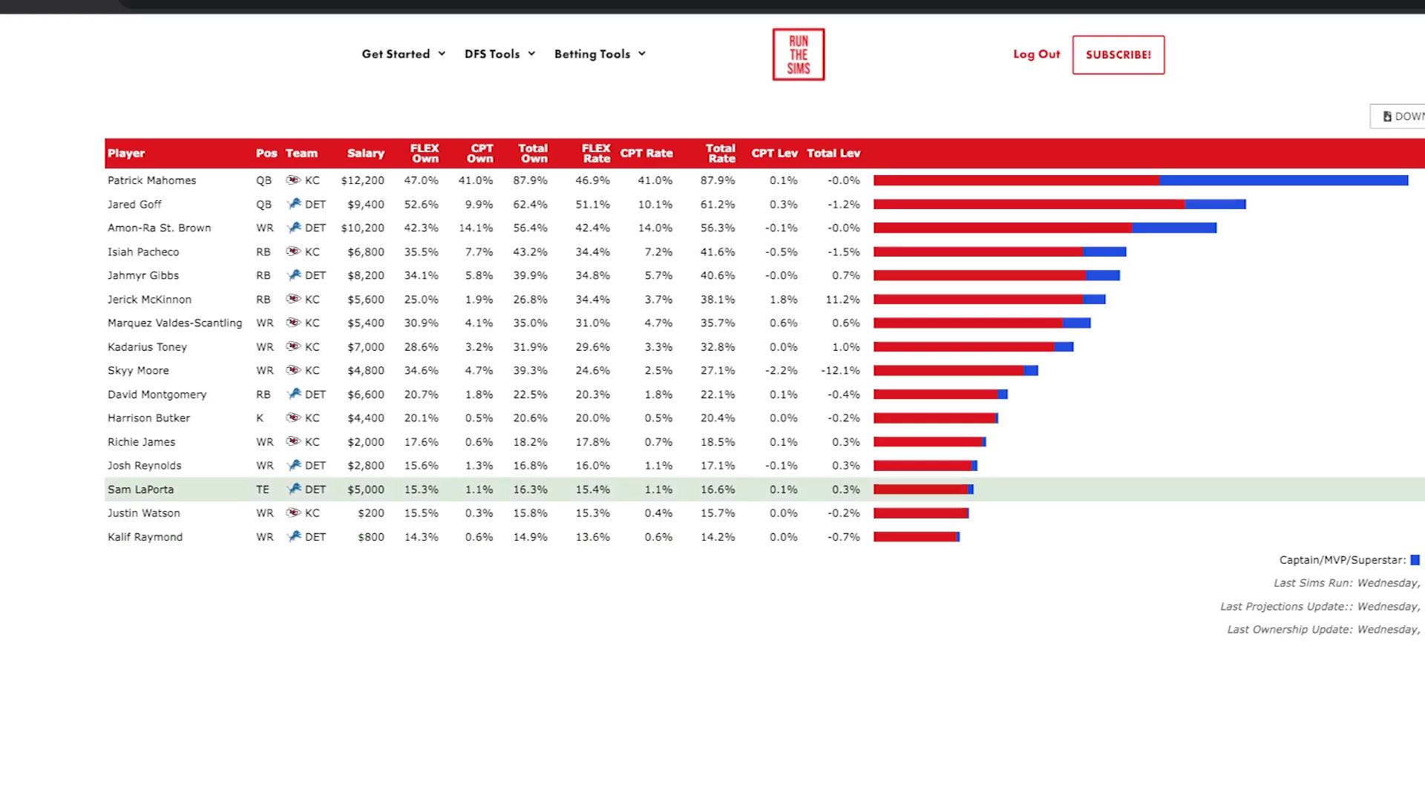
{"action": "scroll", "coordinate": [764, 356], "scroll_direction": "up", "scroll_amount": 1}
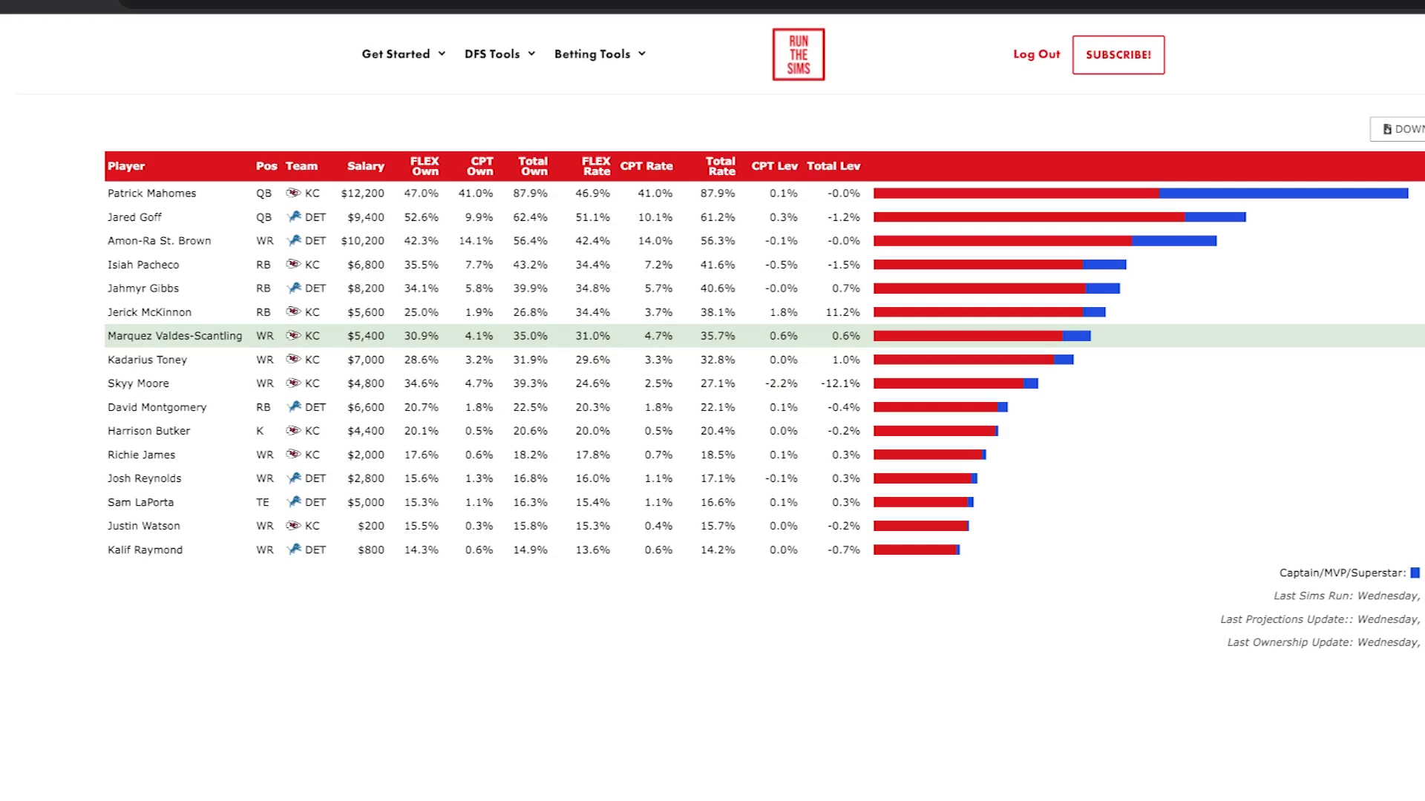
{"action": "scroll", "coordinate": [712, 357], "scroll_direction": "up", "scroll_amount": 2}
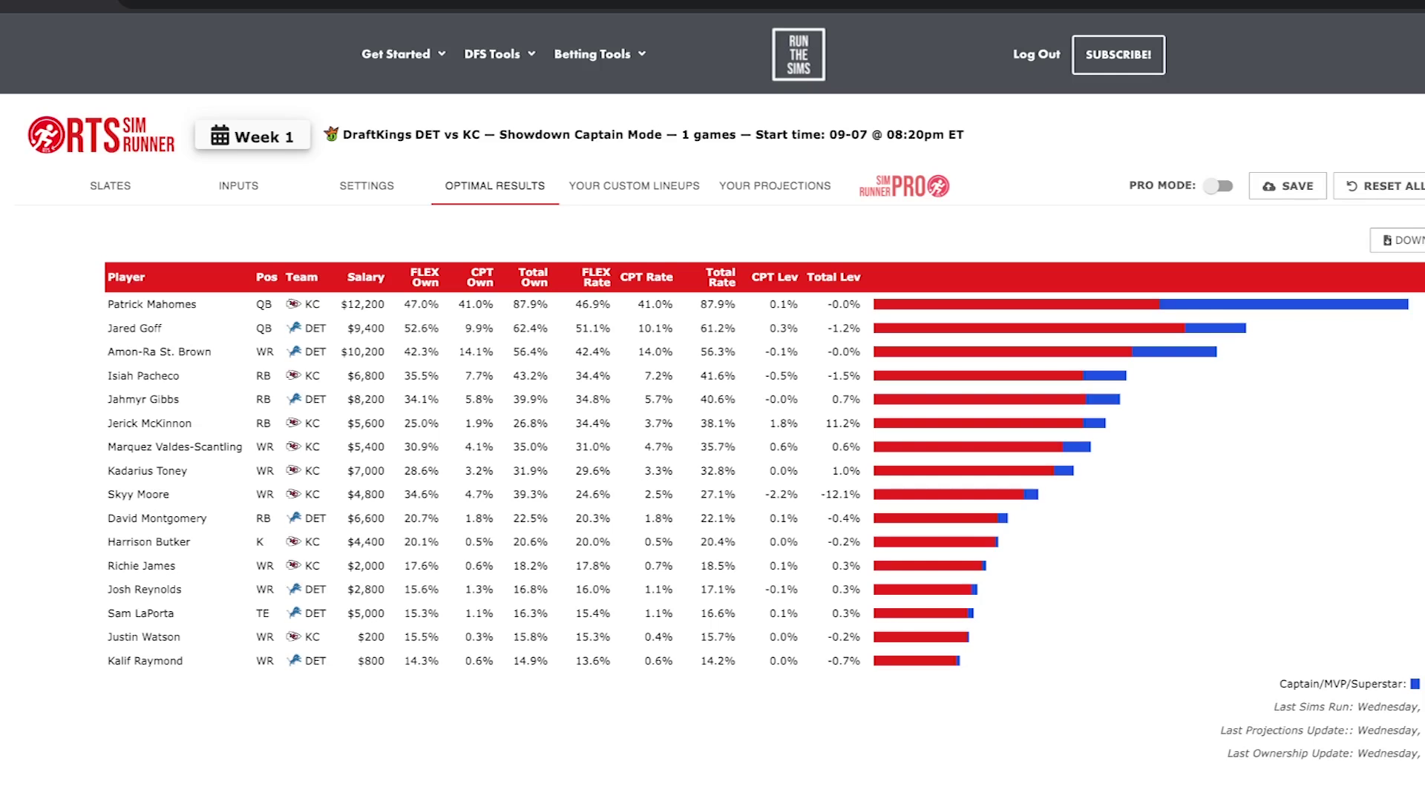
Step: Review the most frequent custom lineups and the players' rushing, receiving, and passing projections for the slate
{"action": "left_click", "coordinate": [623, 185]}
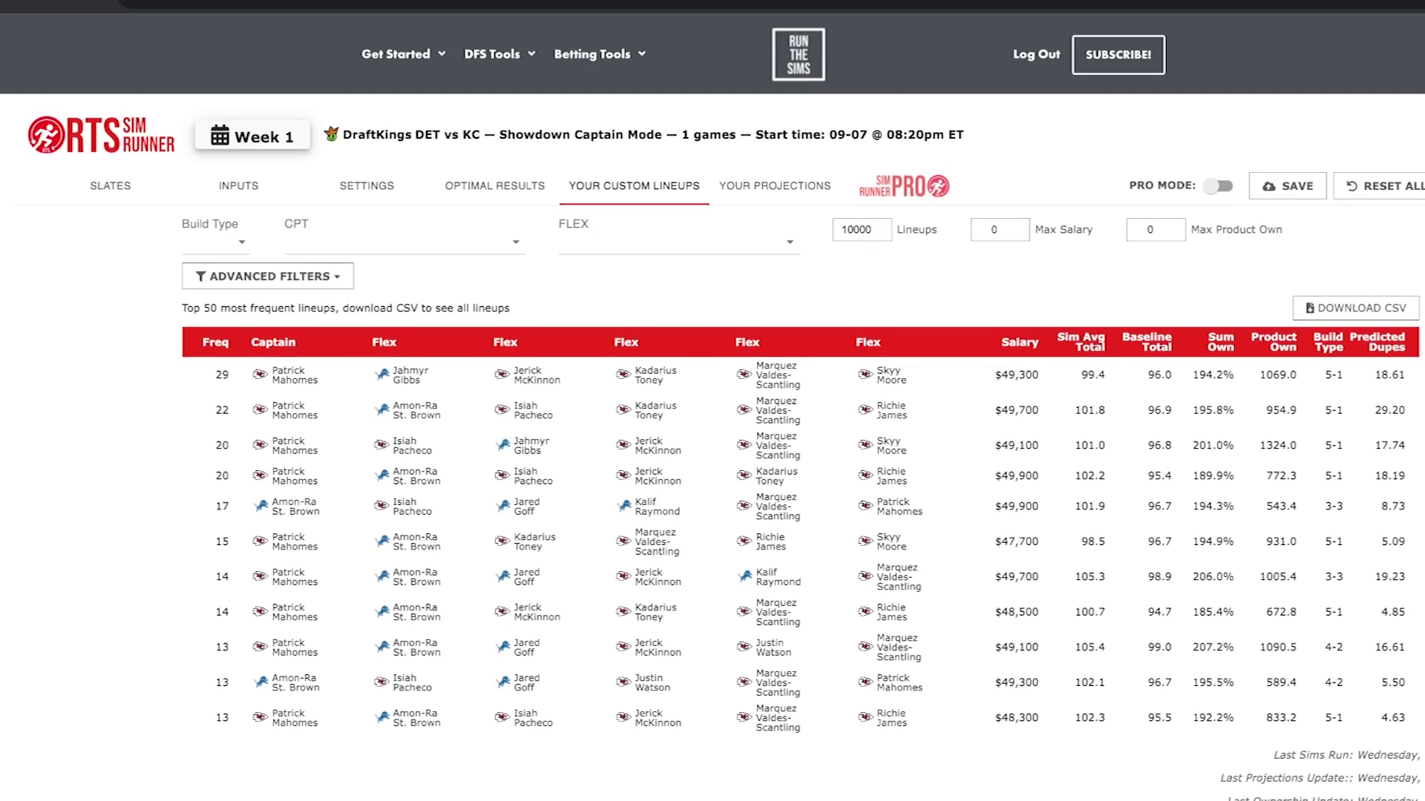
{"action": "scroll", "coordinate": [726, 448], "scroll_direction": "down", "scroll_amount": 2}
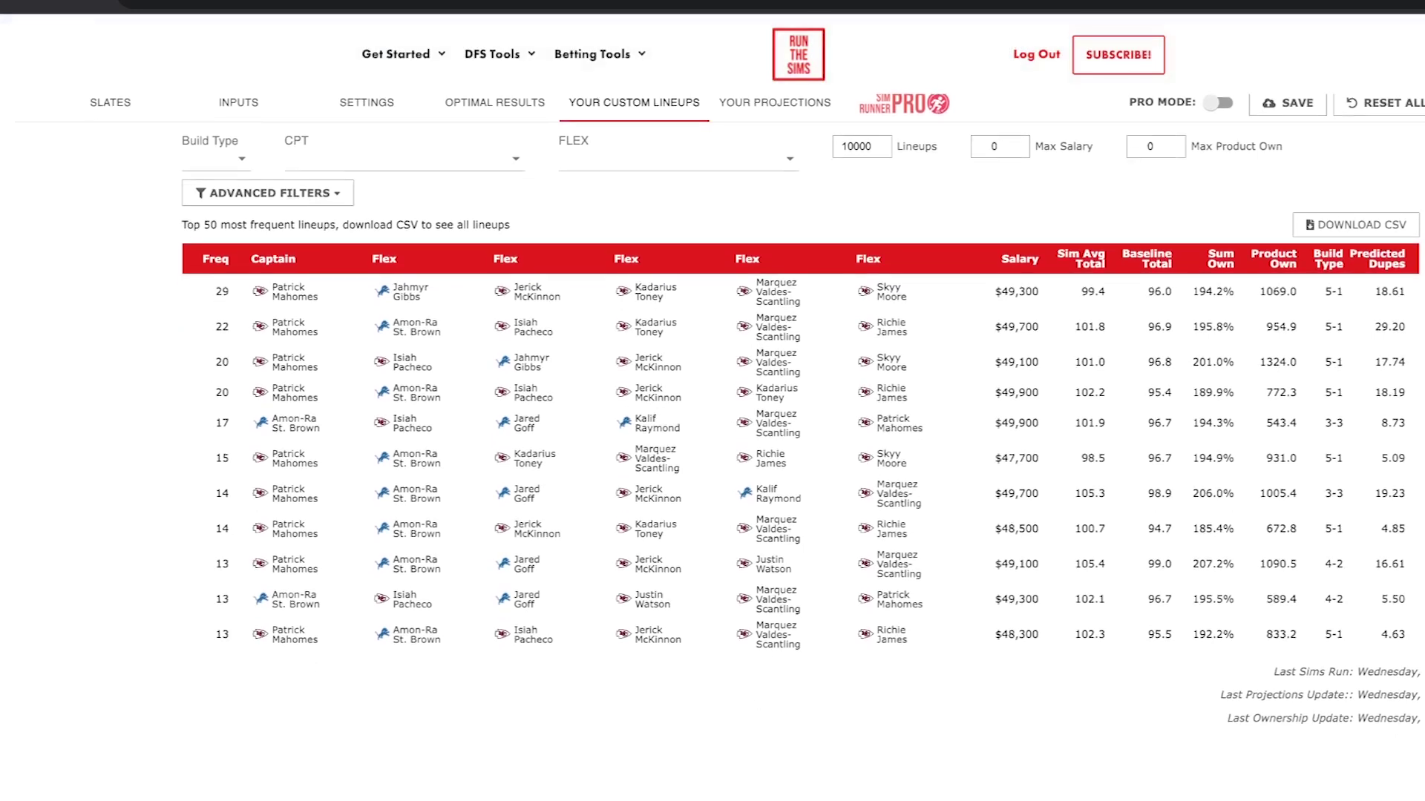
{"action": "scroll", "coordinate": [725, 448], "scroll_direction": "up", "scroll_amount": 2}
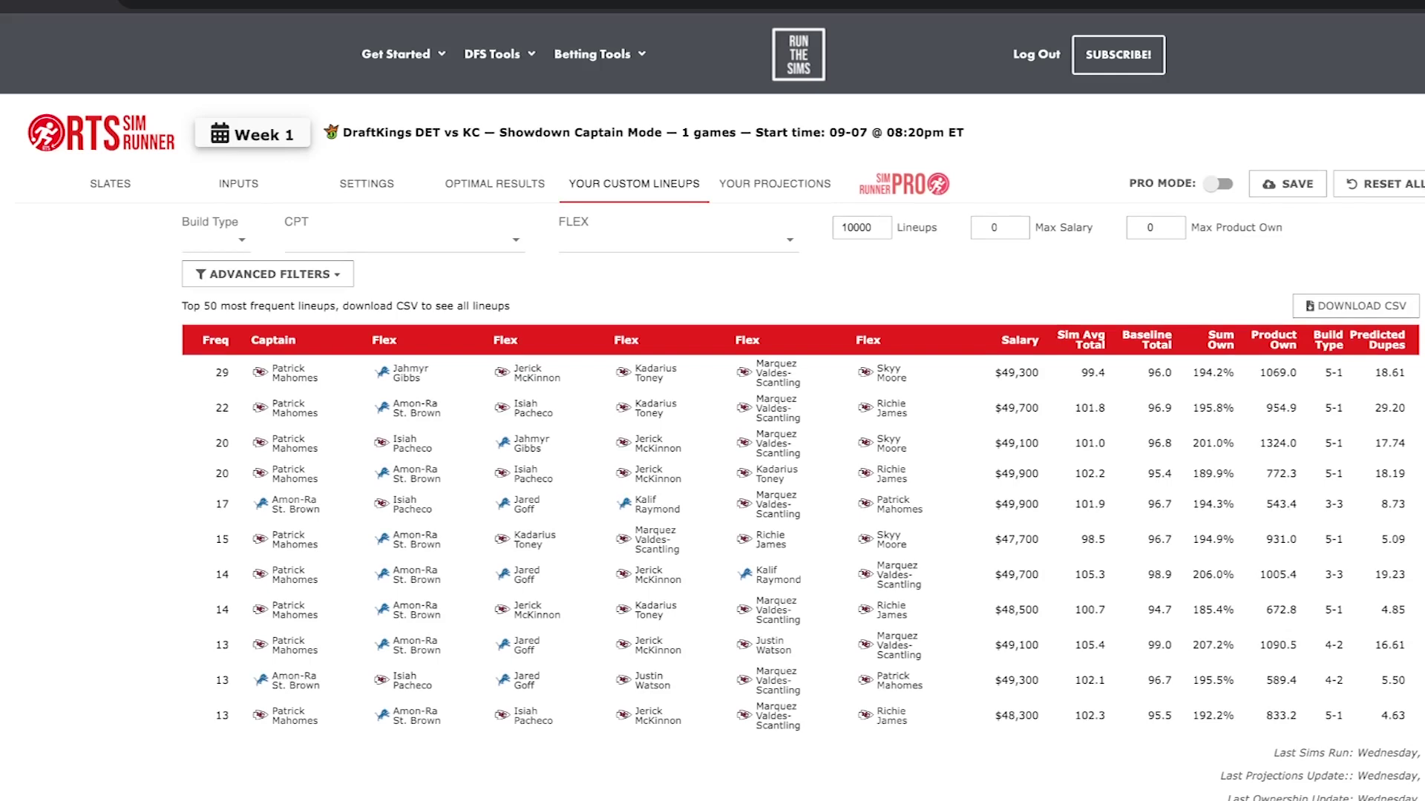
{"action": "left_click", "coordinate": [774, 184]}
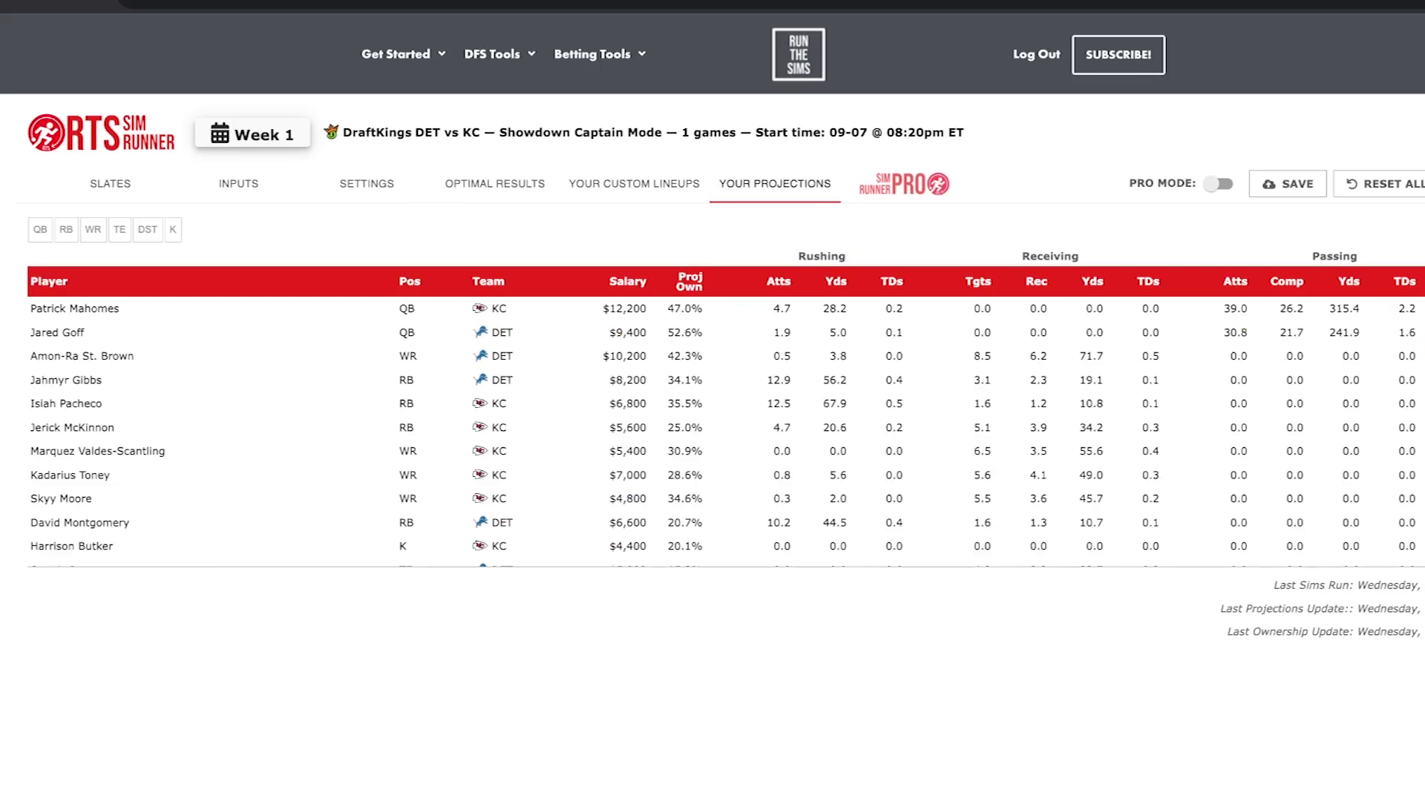
{"action": "left_click", "coordinate": [836, 281]}
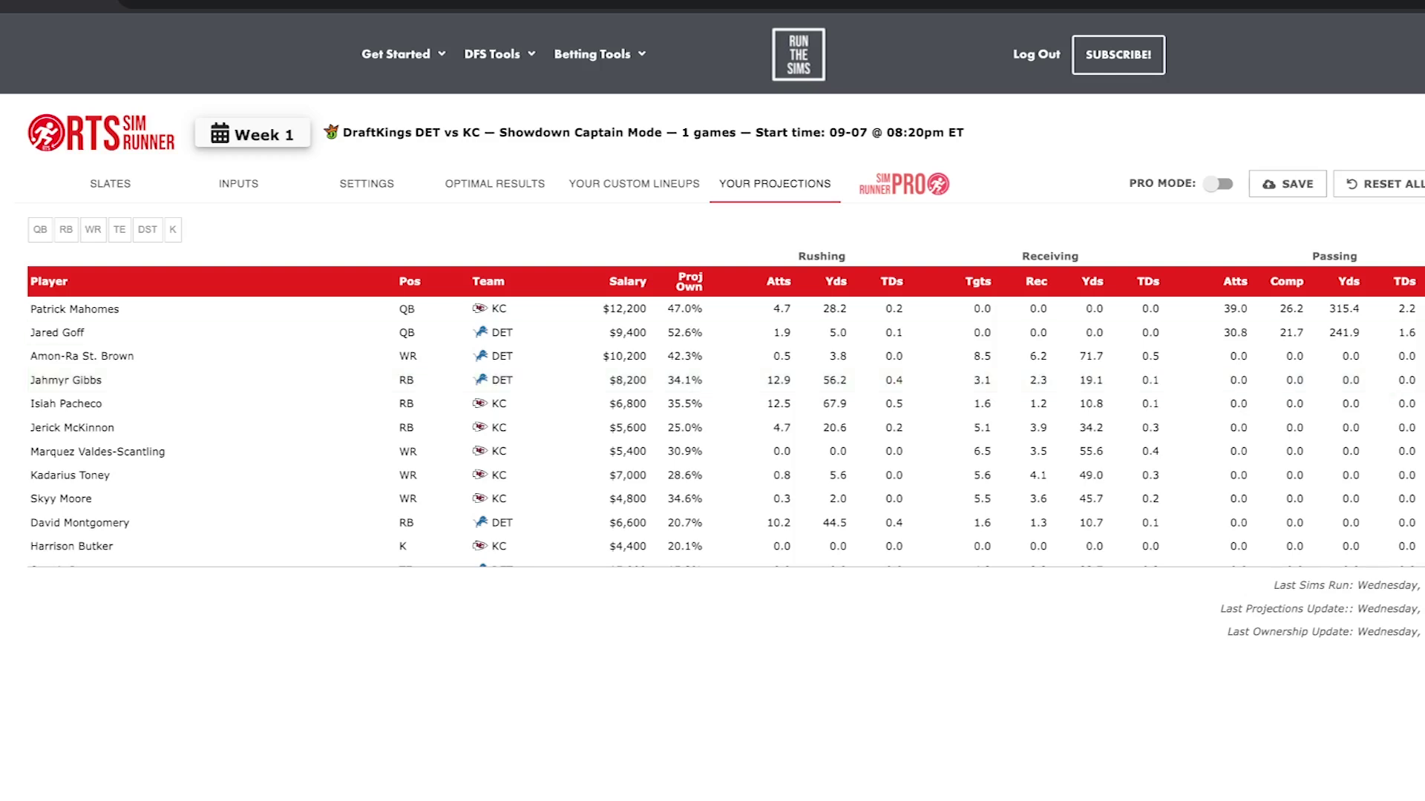
Step: Return to the slate inputs and review the Detroit Lions players' rushing and receiving market shares and projected ownership
{"action": "left_click", "coordinate": [238, 183]}
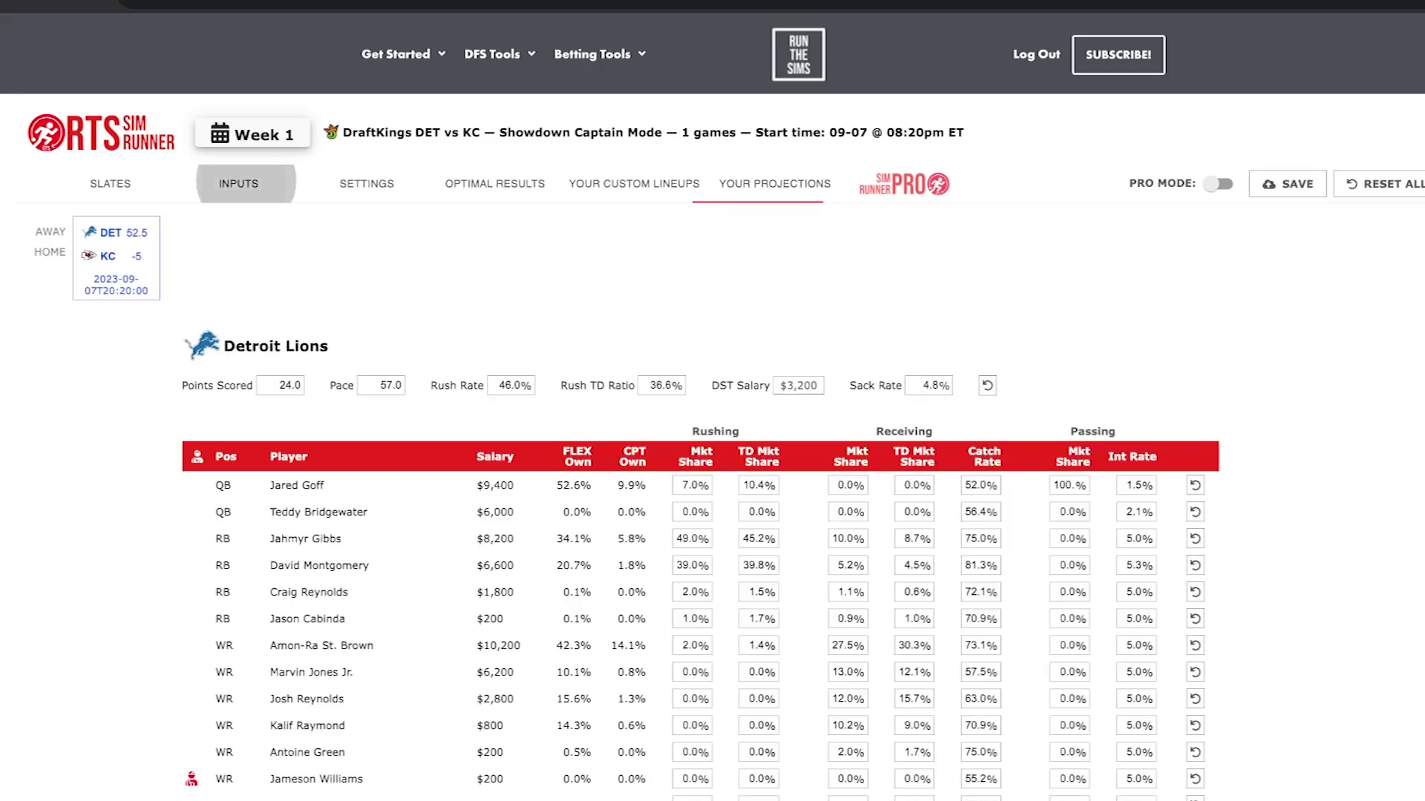
{"action": "scroll", "coordinate": [713, 445], "scroll_direction": "down", "scroll_amount": 2}
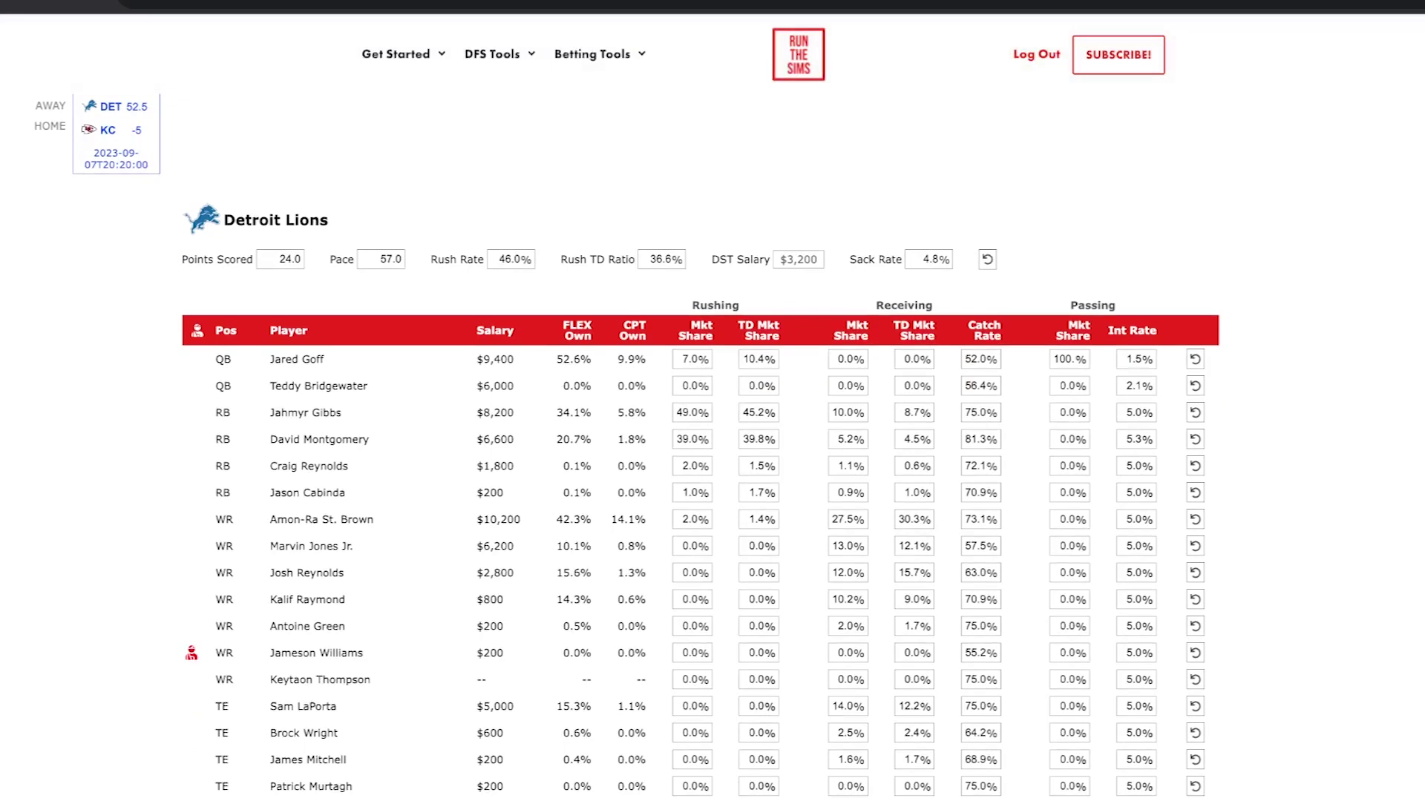
{"action": "scroll", "coordinate": [713, 445], "scroll_direction": "down", "scroll_amount": 2}
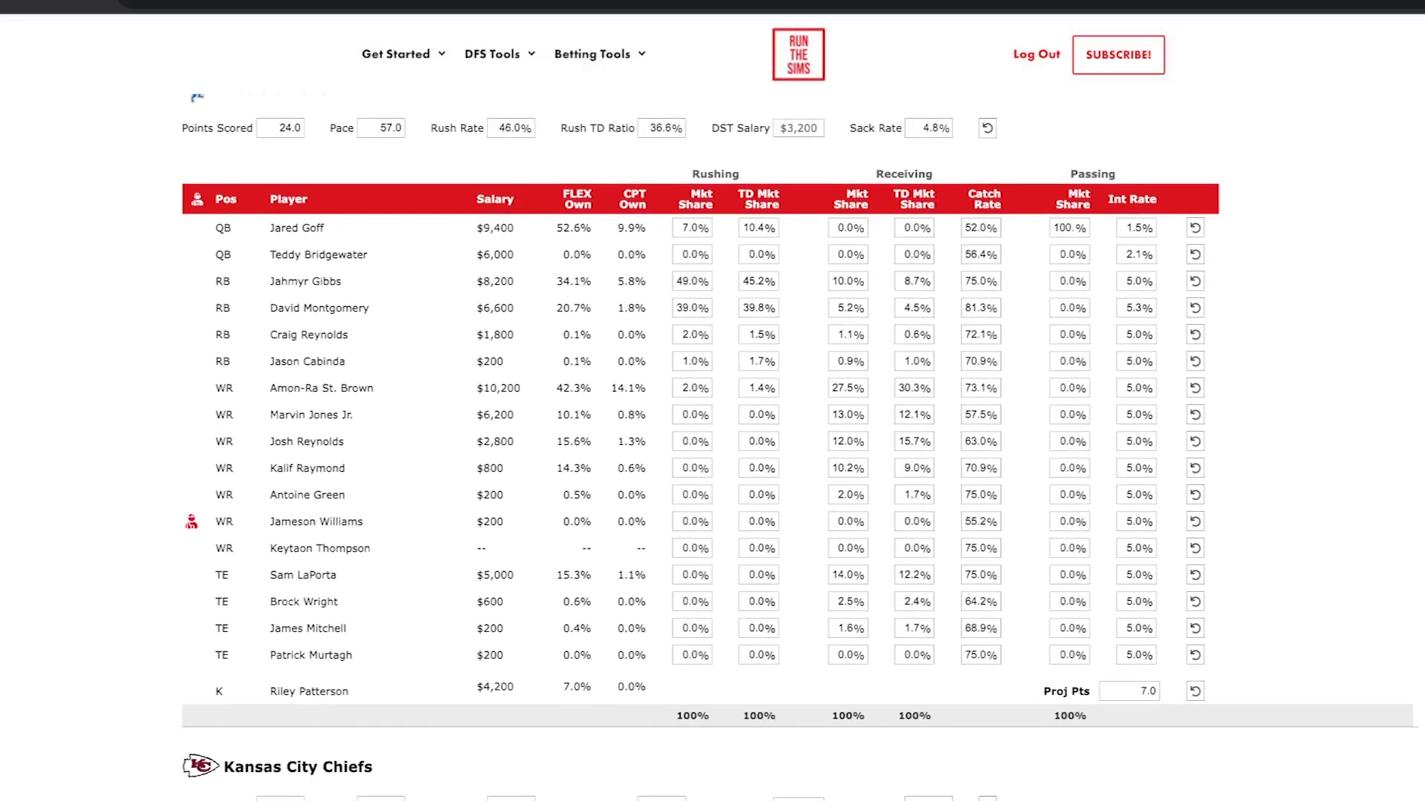
{"action": "scroll", "coordinate": [713, 445], "scroll_direction": "down", "scroll_amount": 1}
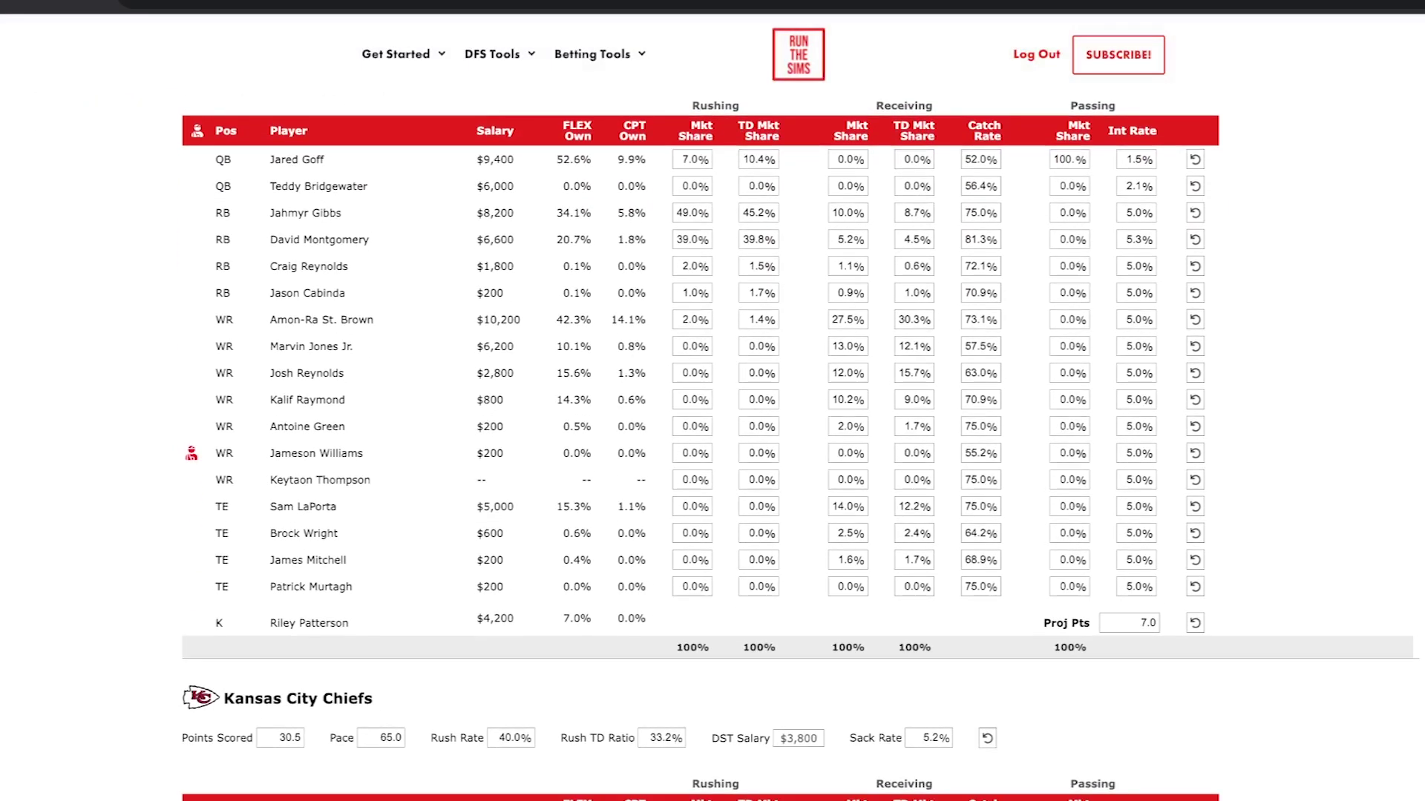
{"action": "scroll", "coordinate": [712, 445], "scroll_direction": "up", "scroll_amount": 5}
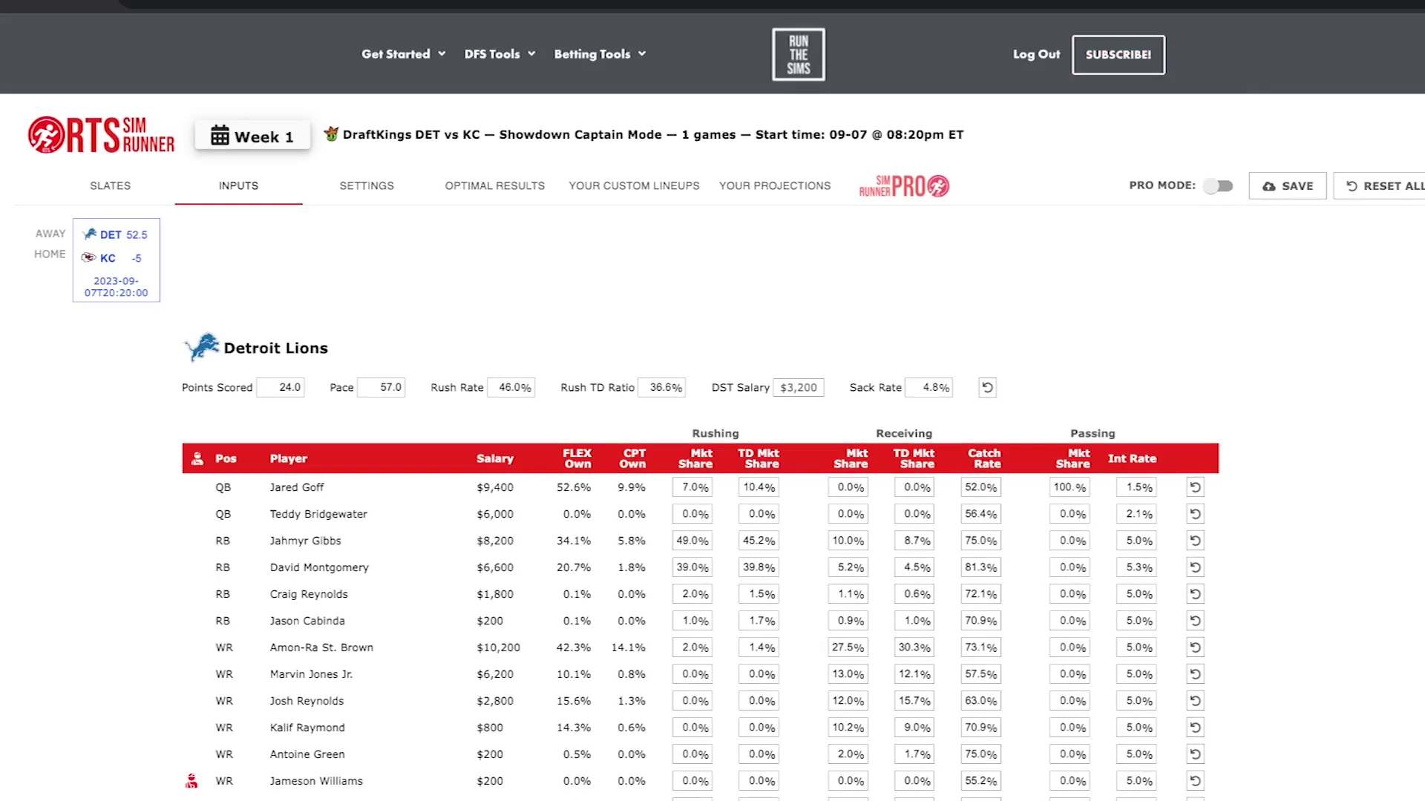
Step: Open the custom lineups and check the predicted duplicates of the most frequent lineup
{"action": "left_click", "coordinate": [634, 186]}
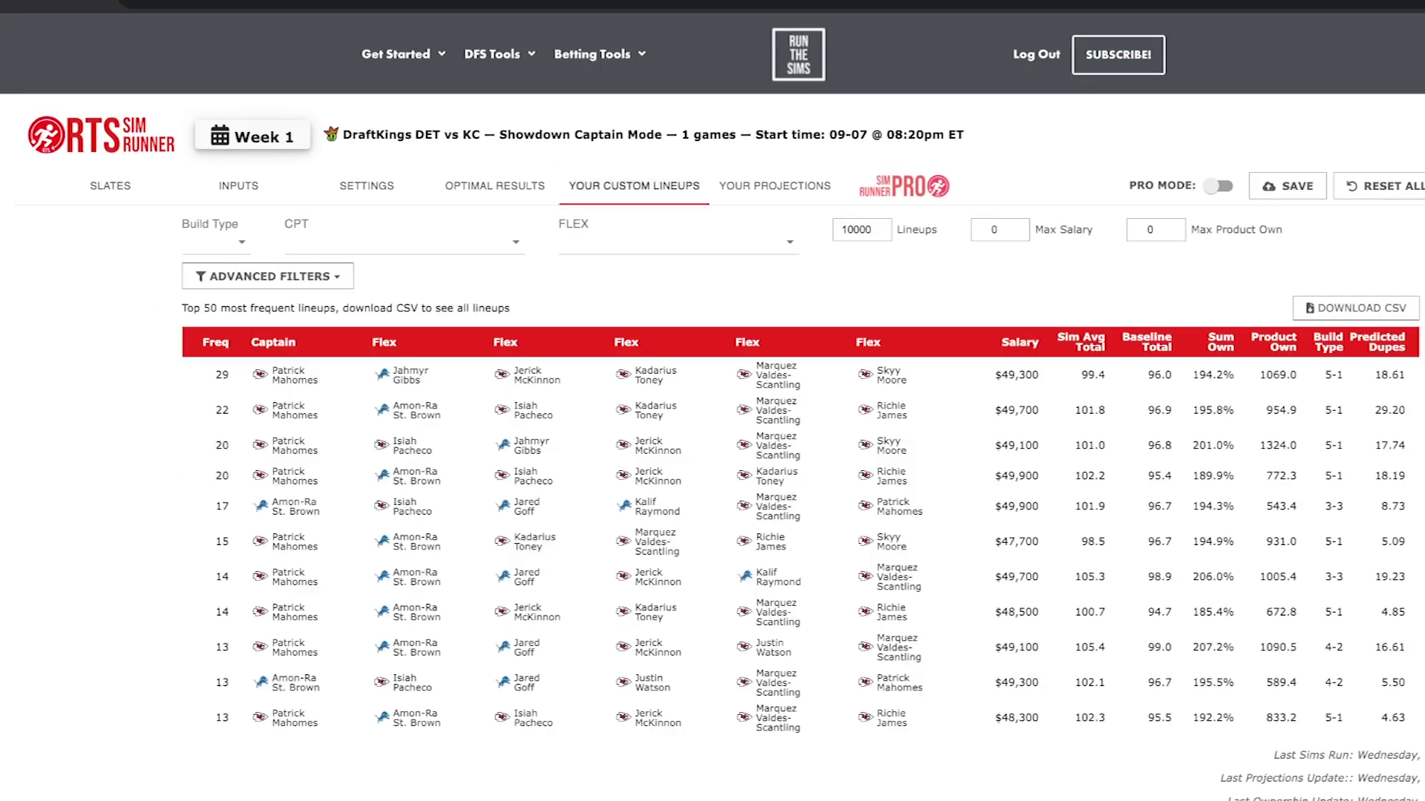
{"action": "scroll", "coordinate": [742, 367], "scroll_direction": "down", "scroll_amount": 1}
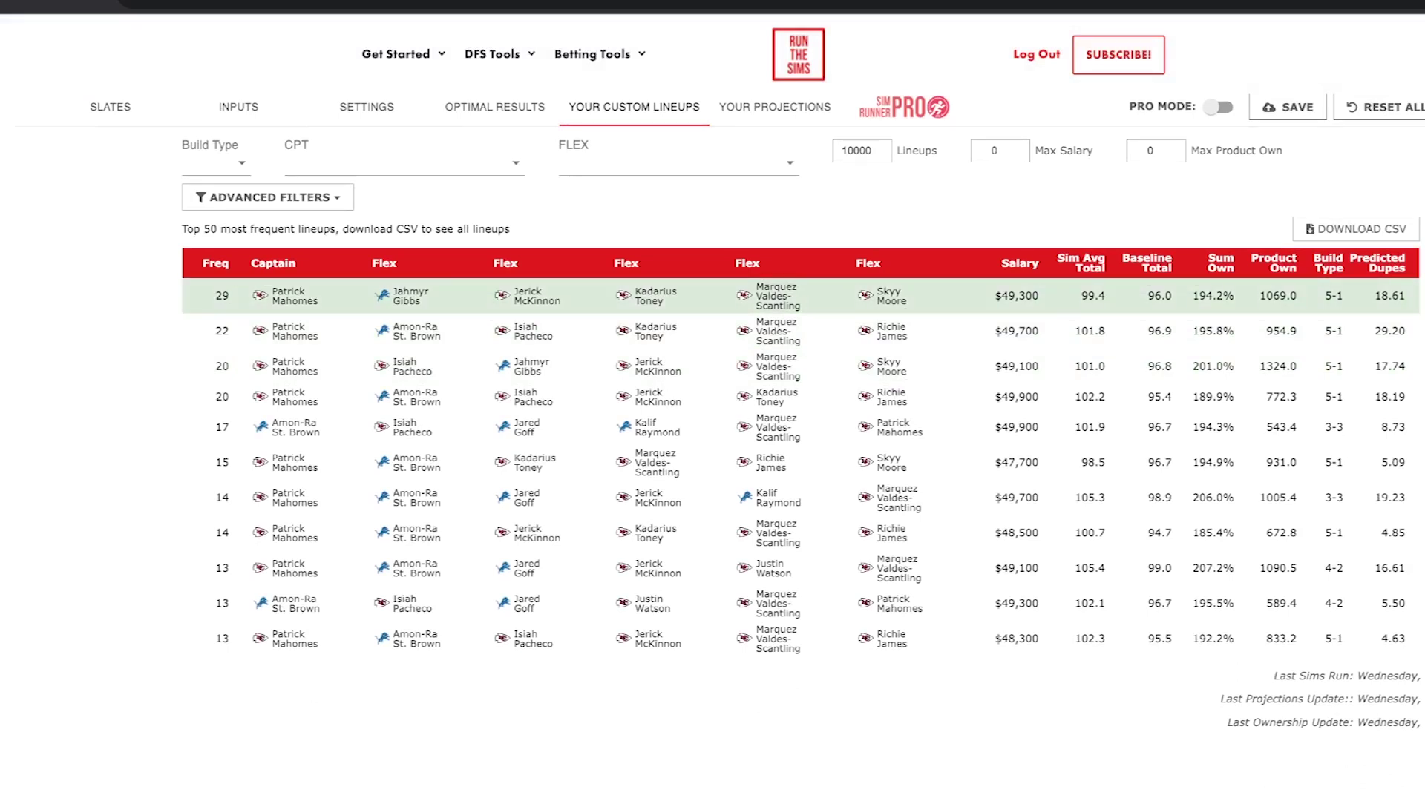
{"action": "left_click_drag", "start_coordinate": [1374, 295], "coordinate": [1405, 295]}
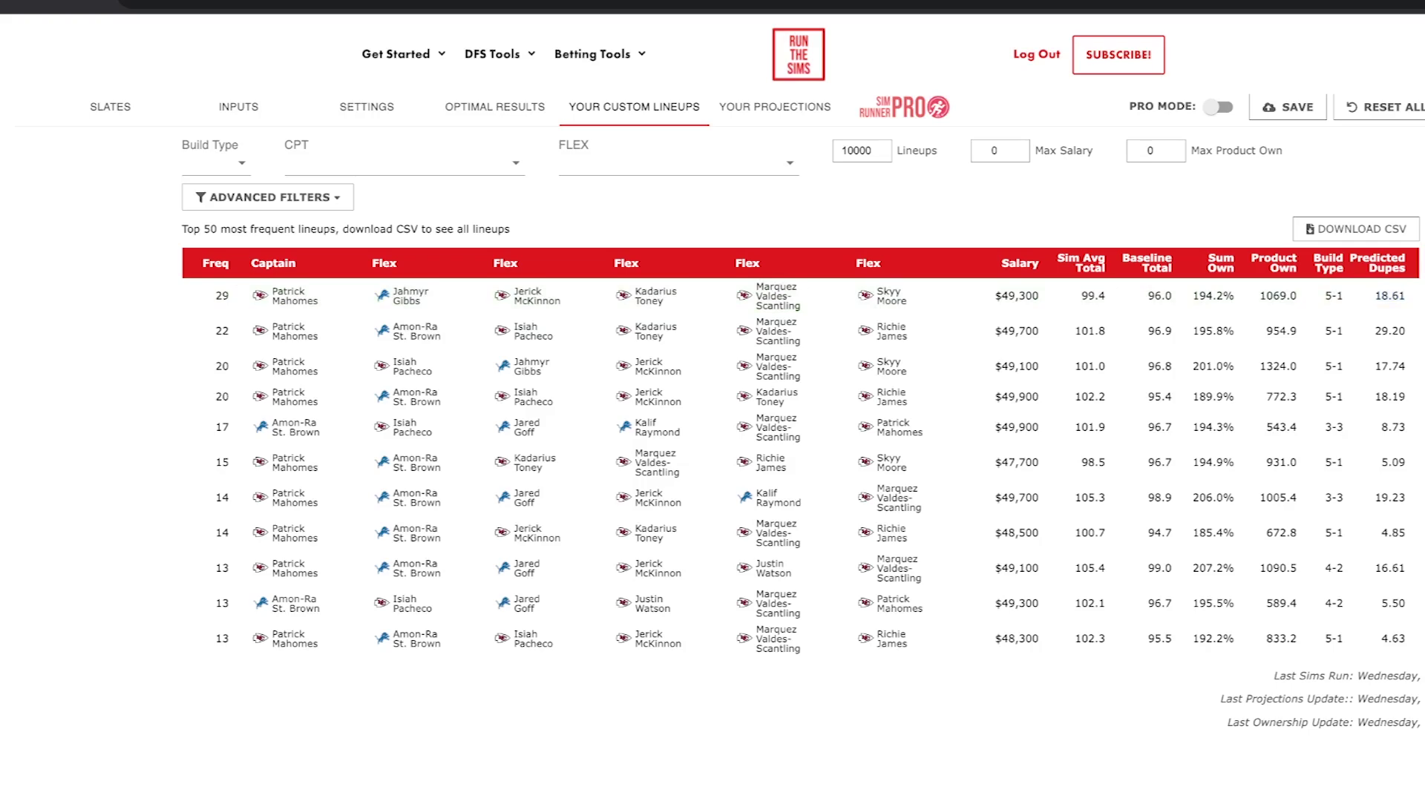
{"action": "scroll", "coordinate": [742, 445], "scroll_direction": "down", "scroll_amount": 2}
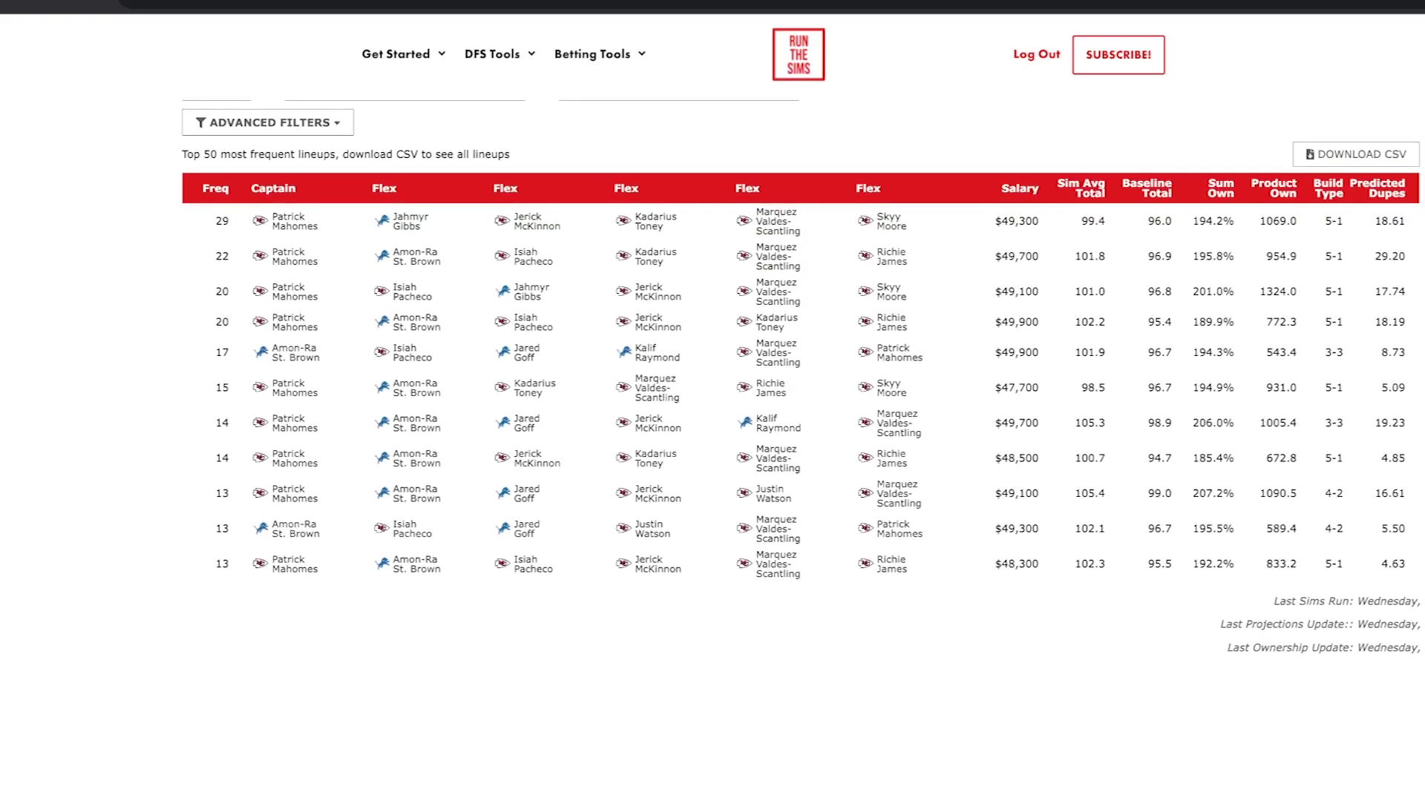
Step: Look over the advanced lineup filters, then the simulator settings for the number of sims, lineup ranges, and global stacks
{"action": "scroll", "coordinate": [712, 445], "scroll_direction": "up", "scroll_amount": 2}
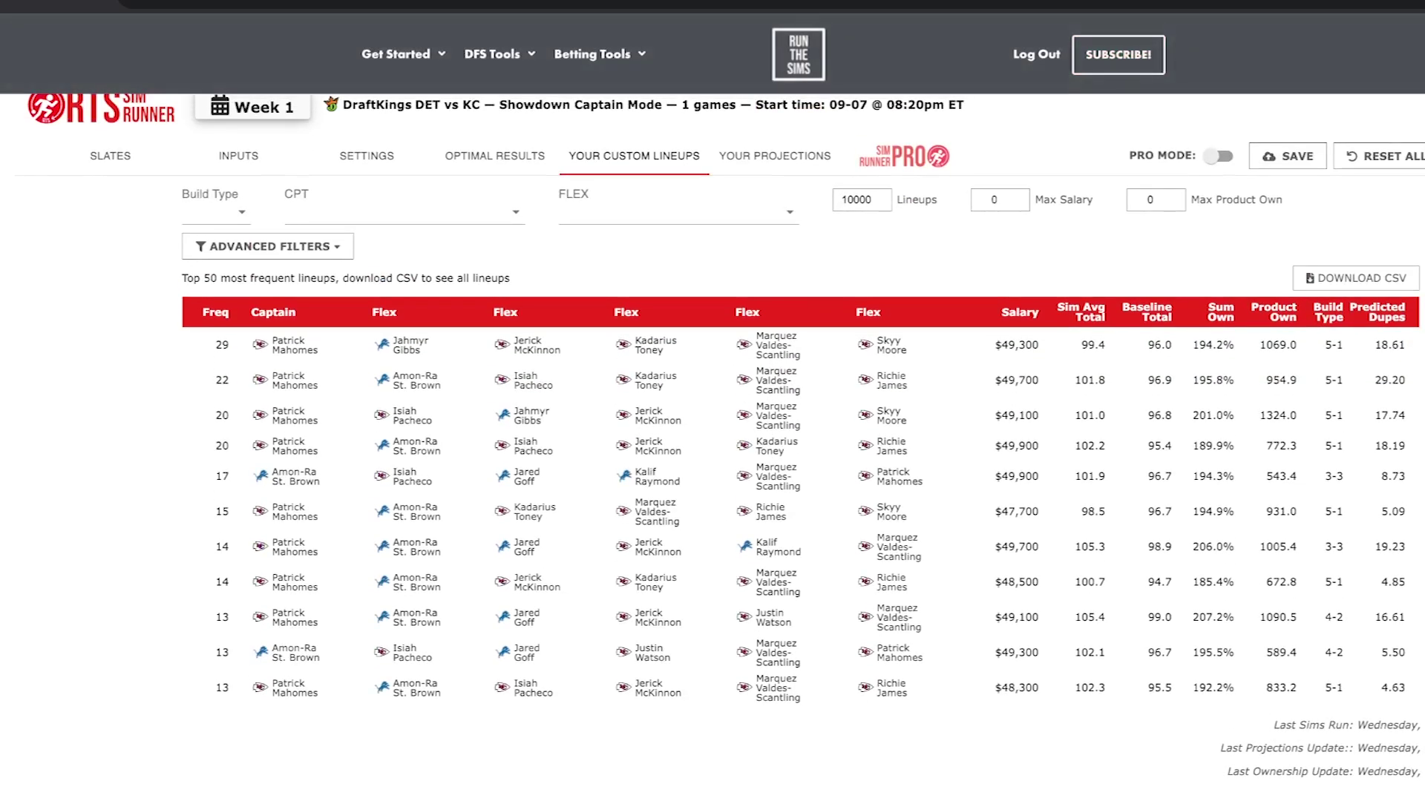
{"action": "left_click", "coordinate": [267, 246]}
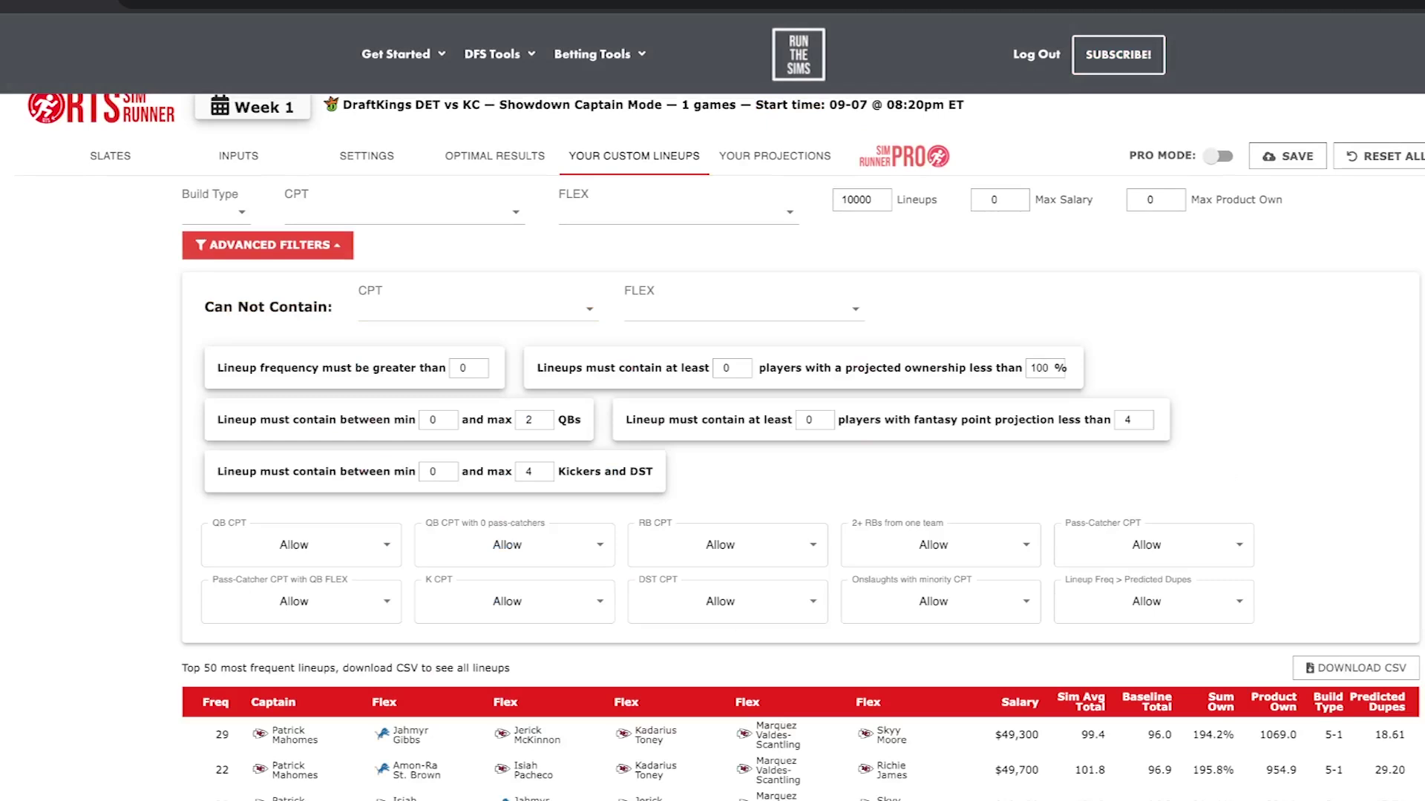
{"action": "left_click", "coordinate": [267, 244]}
{"action": "left_click", "coordinate": [367, 156]}
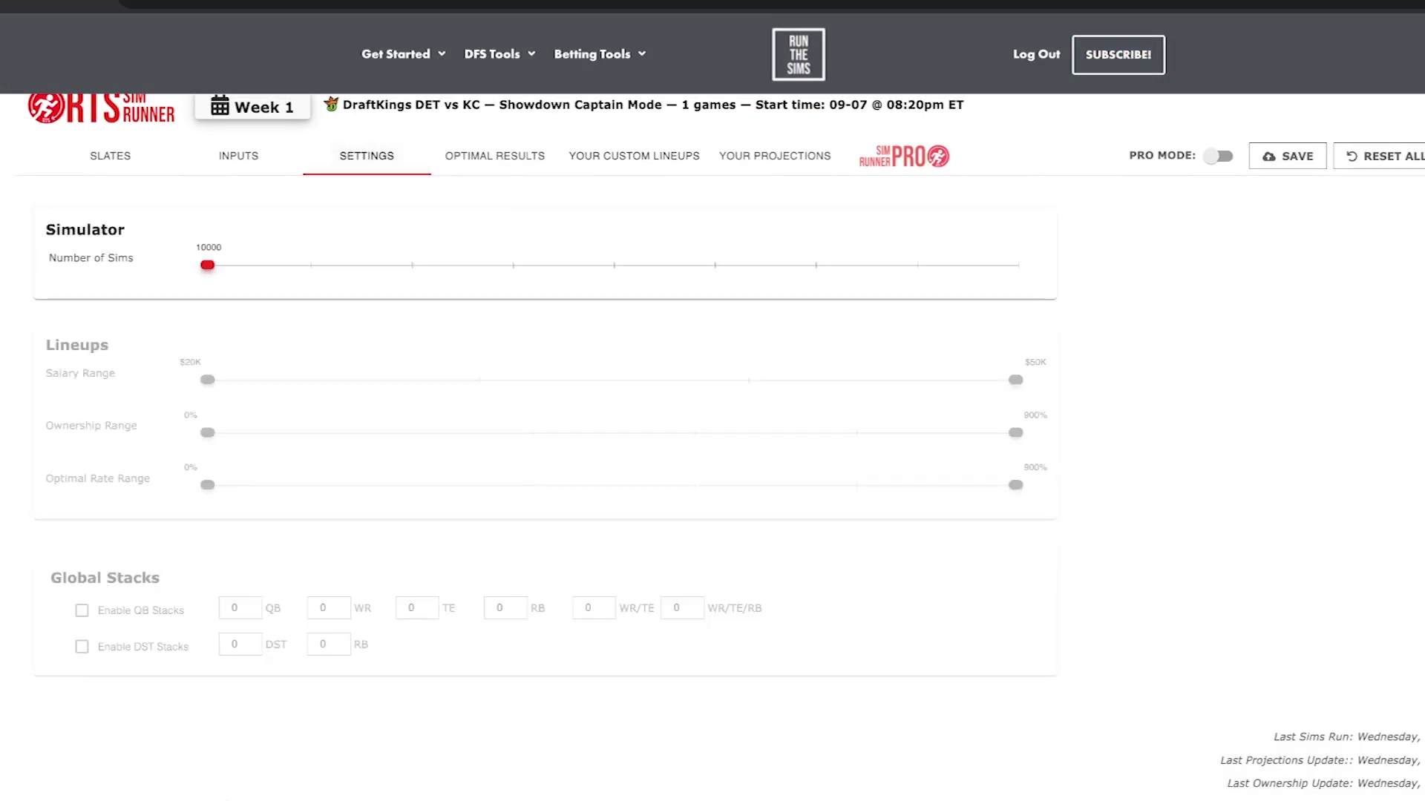
Step: Return to the custom lineups and check the salary and predicted duplicates of the $47,700 lineup with Mahomes as captain and Amon-Ra St. Brown
{"action": "left_click", "coordinate": [598, 155]}
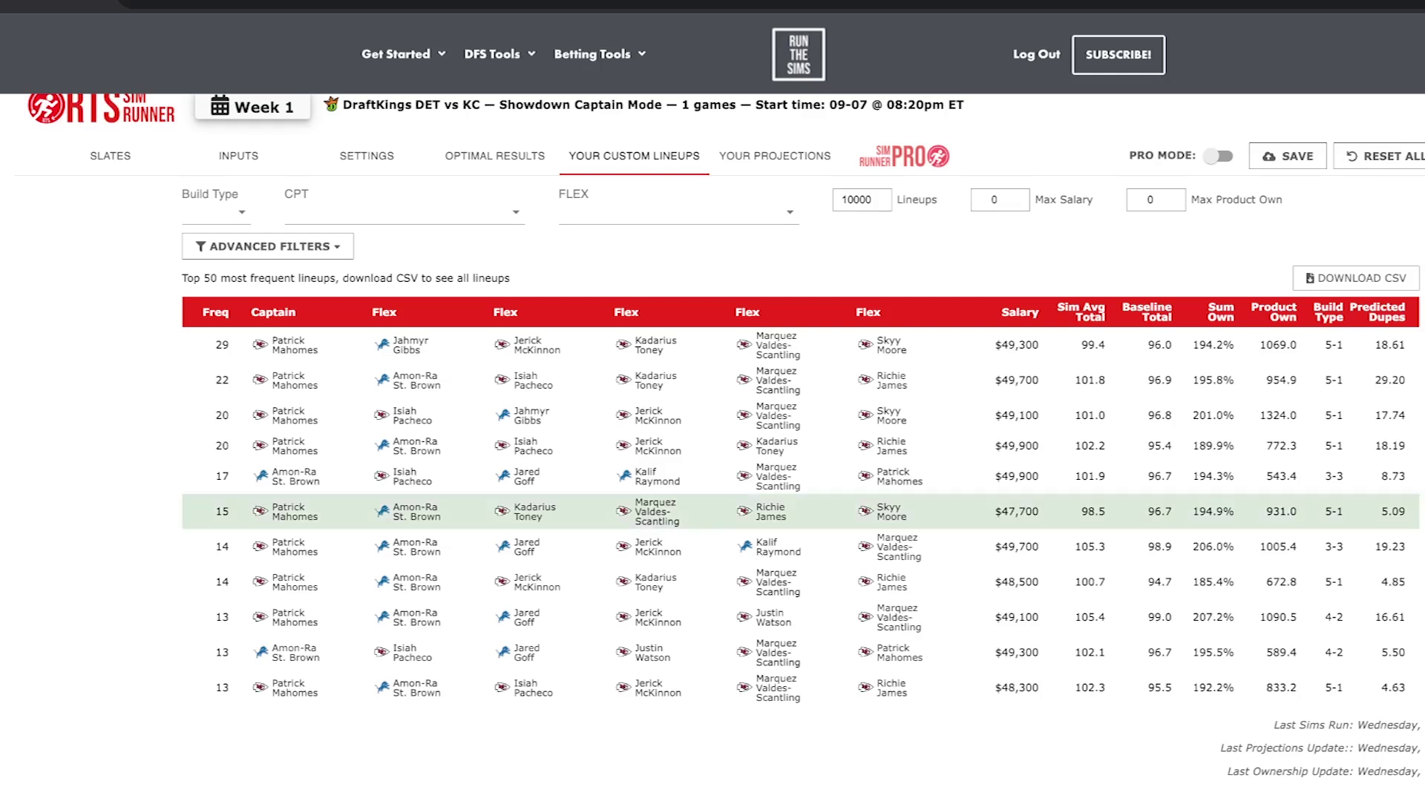
{"action": "left_click_drag", "start_coordinate": [1040, 512], "coordinate": [995, 512]}
{"action": "left_click_drag", "start_coordinate": [1380, 511], "coordinate": [1405, 511]}
{"action": "left_click", "coordinate": [1405, 511]}
{"action": "scroll", "coordinate": [725, 441], "scroll_direction": "up", "scroll_amount": 1}
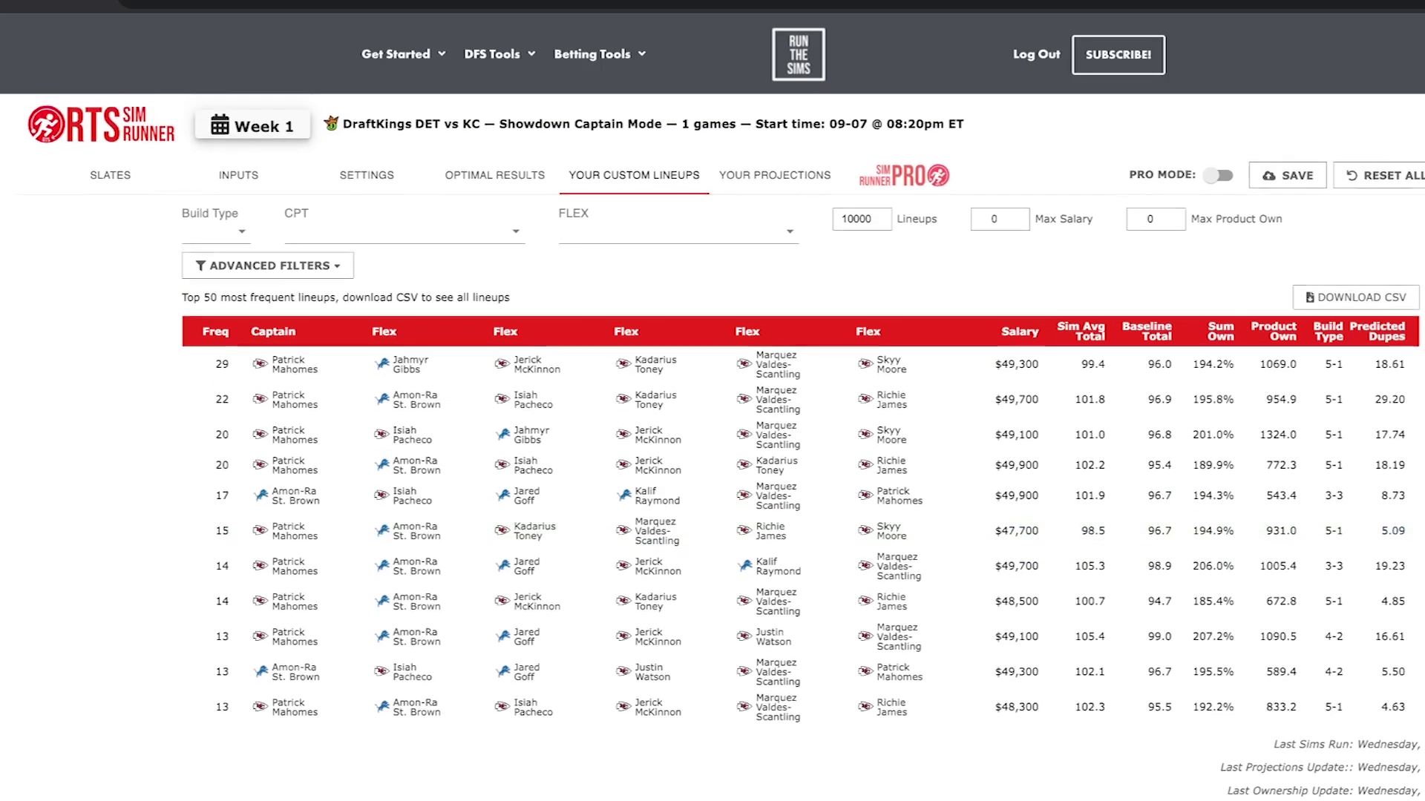
{"action": "scroll", "coordinate": [726, 445], "scroll_direction": "down", "scroll_amount": 2}
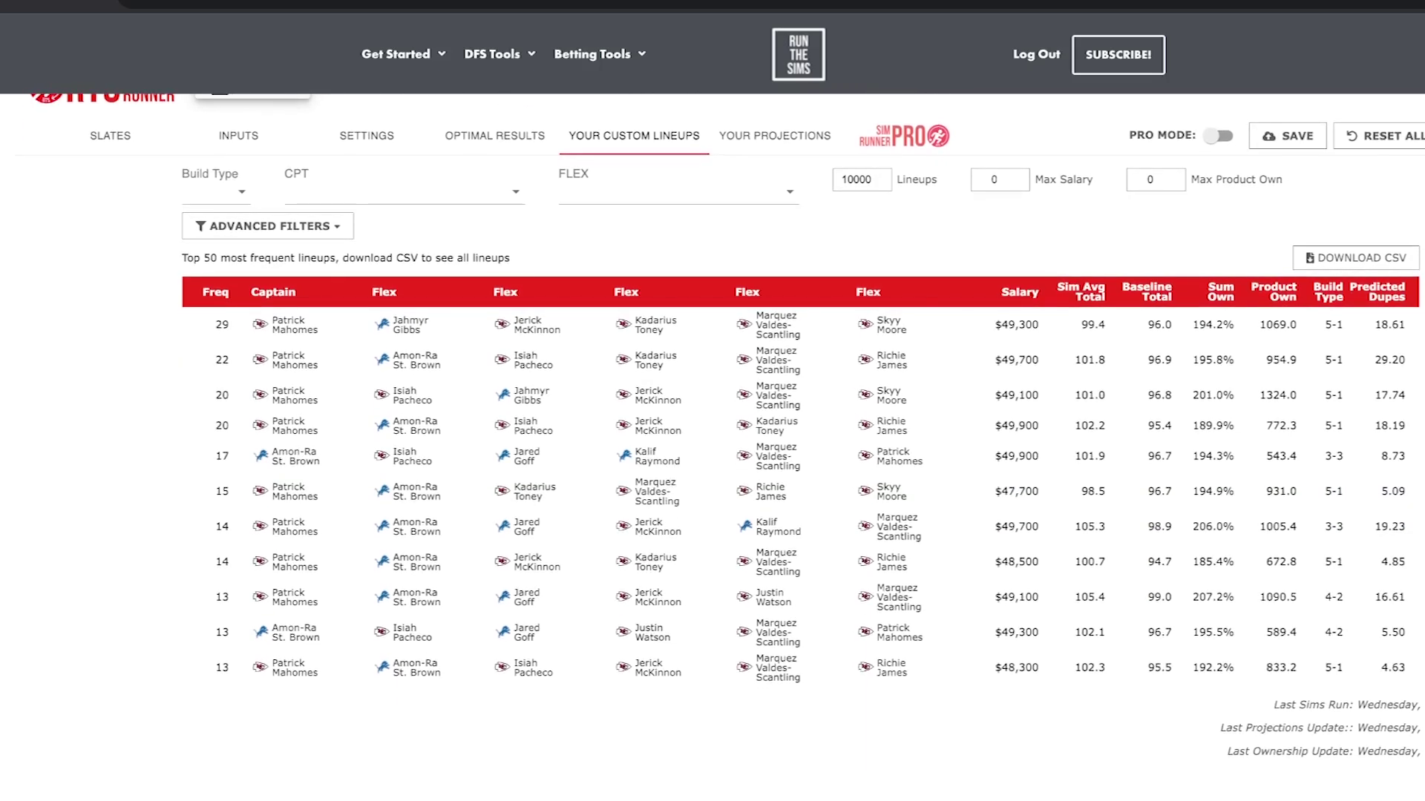
Step: Examine the top 50 lineups through to the least frequent ones, checking product ownership and predicted duplicates
{"action": "scroll", "coordinate": [713, 445], "scroll_direction": "down", "scroll_amount": 1}
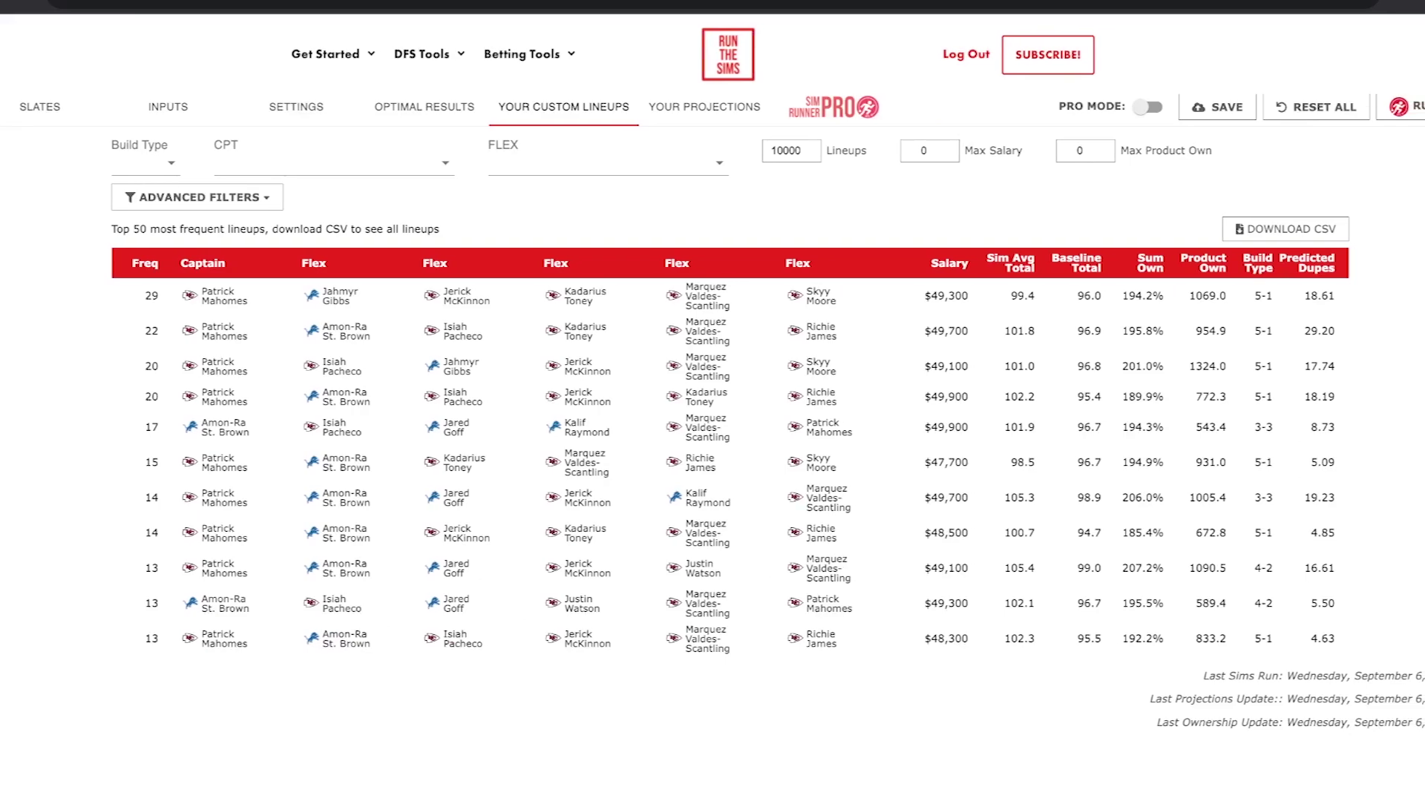
{"action": "scroll", "coordinate": [712, 412], "scroll_direction": "down", "scroll_amount": 1}
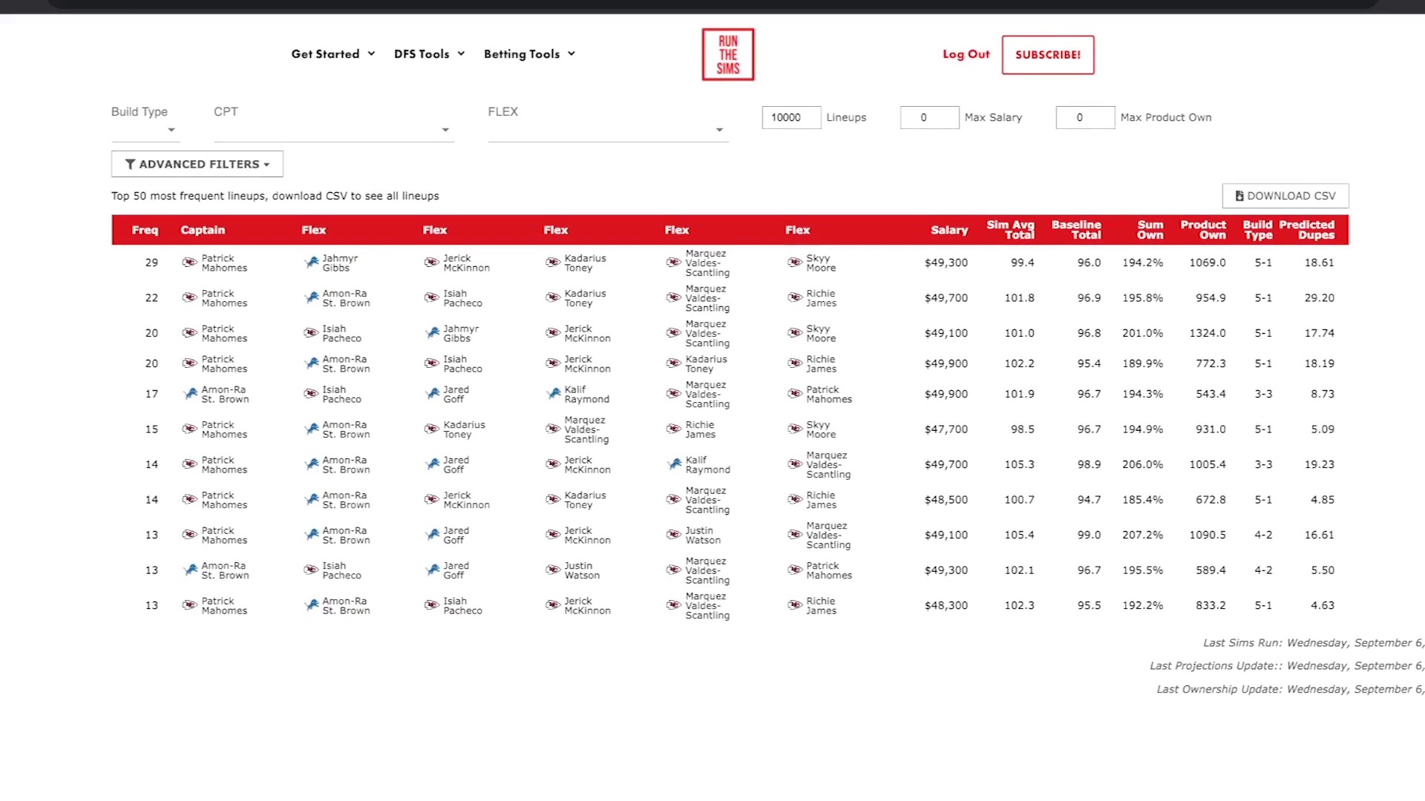
{"action": "scroll", "coordinate": [712, 414], "scroll_direction": "down", "scroll_amount": 1}
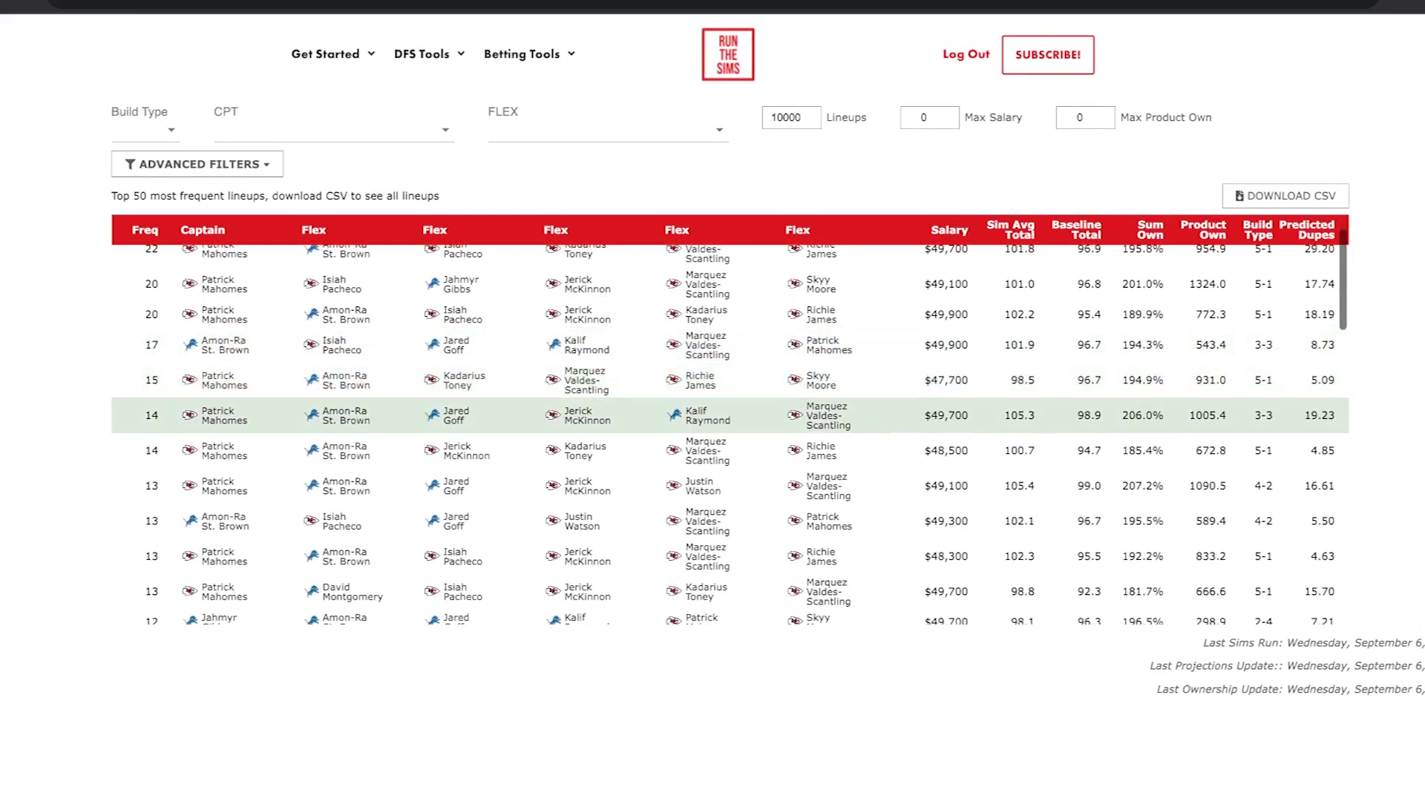
{"action": "scroll", "coordinate": [713, 419], "scroll_direction": "down", "scroll_amount": 2}
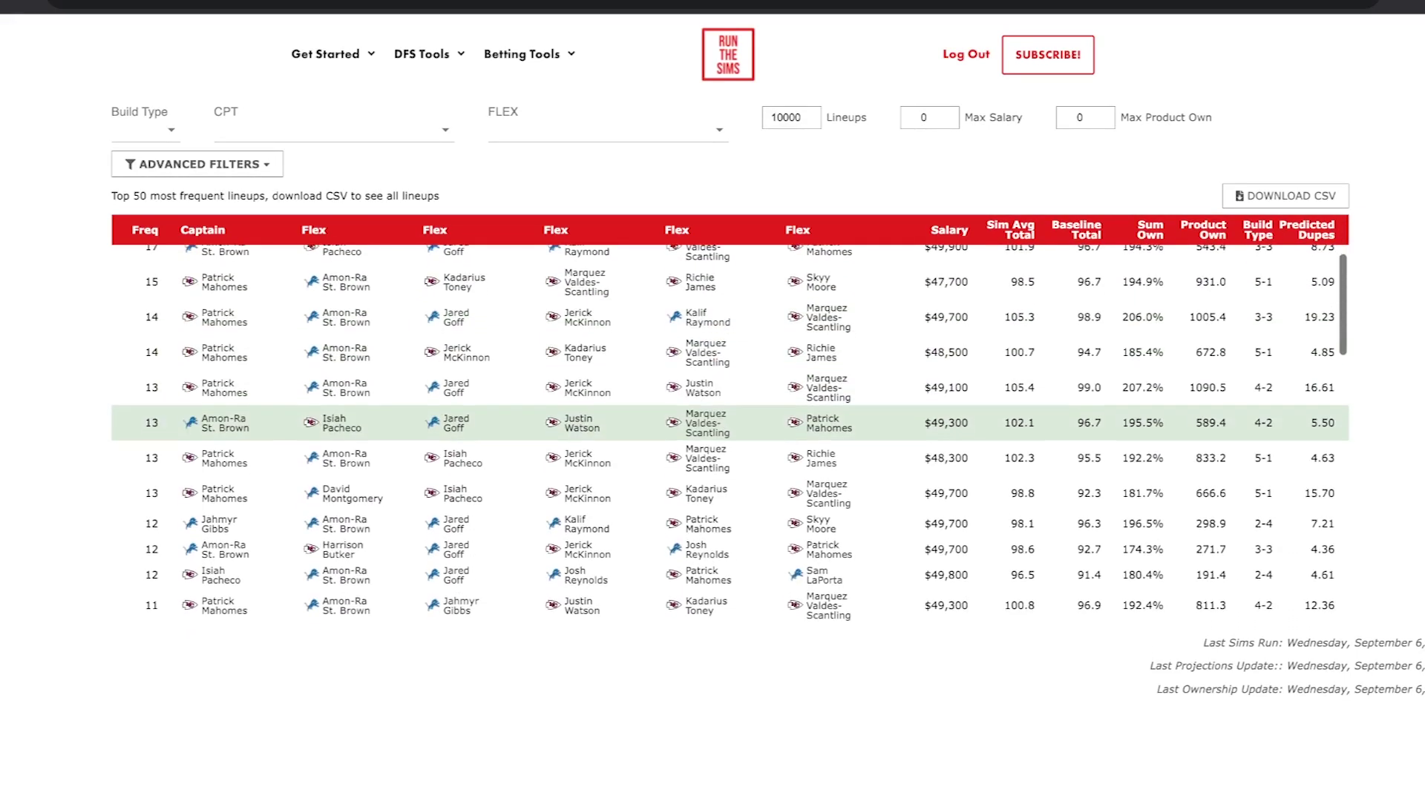
{"action": "scroll", "coordinate": [712, 420], "scroll_direction": "down", "scroll_amount": 5}
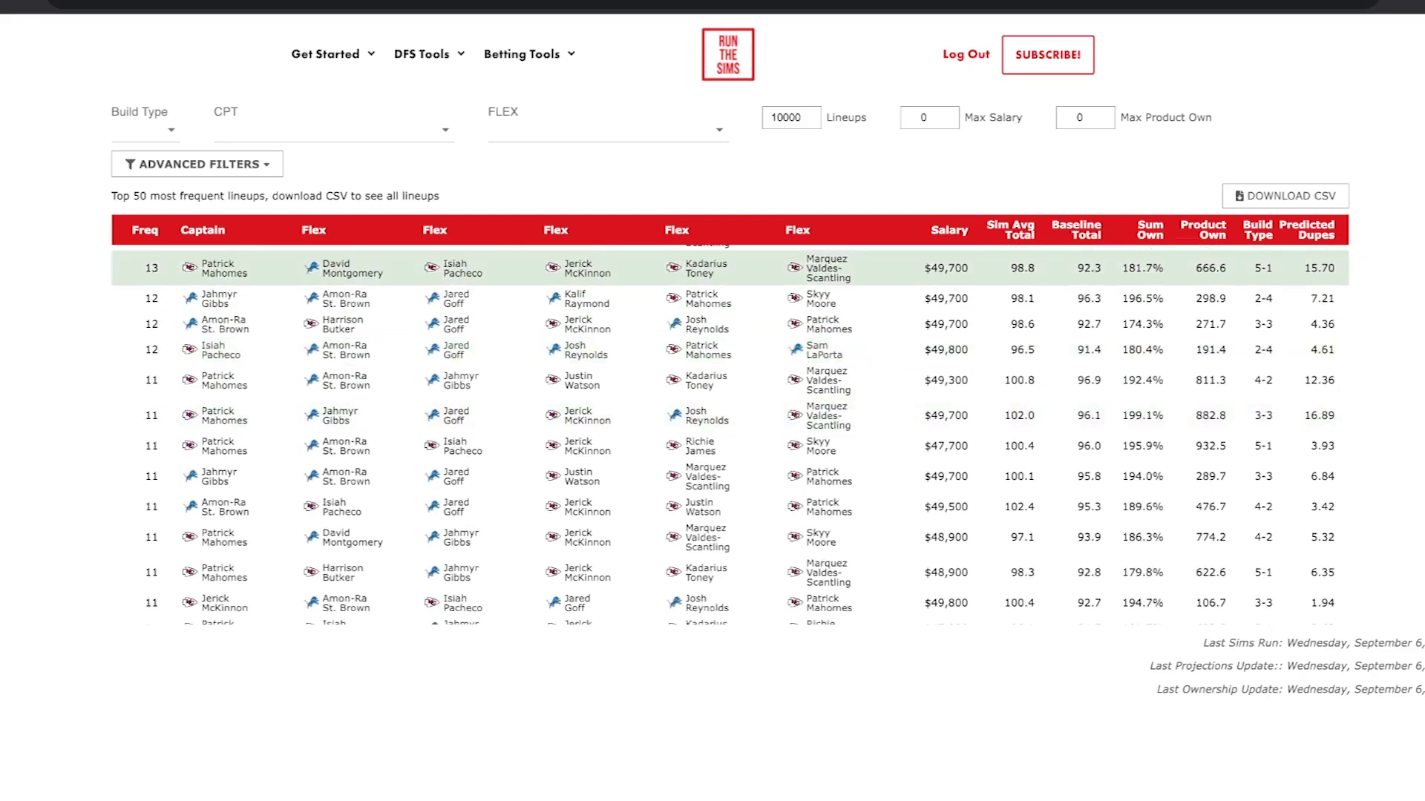
{"action": "scroll", "coordinate": [712, 315], "scroll_direction": "down", "scroll_amount": 12}
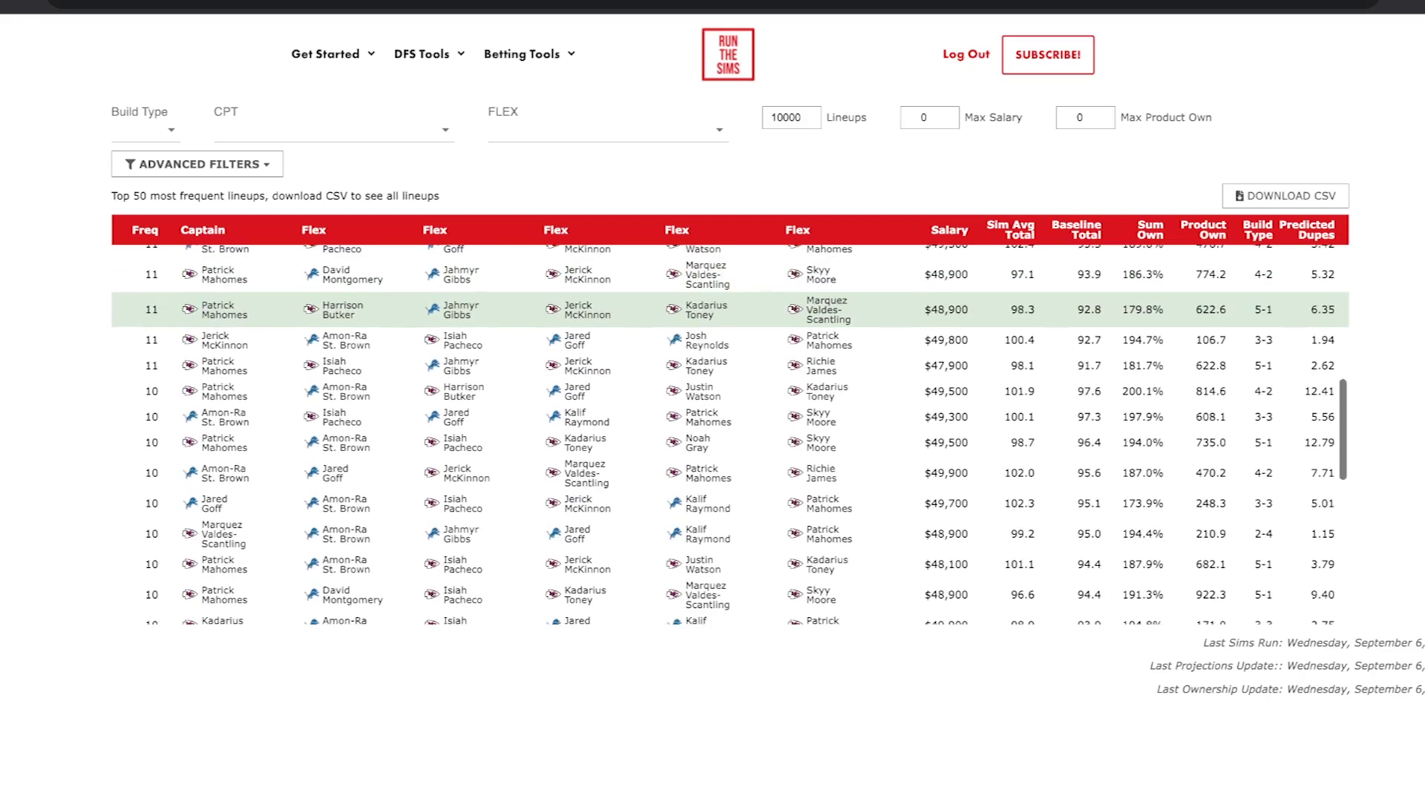
{"action": "scroll", "coordinate": [712, 304], "scroll_direction": "down", "scroll_amount": 5}
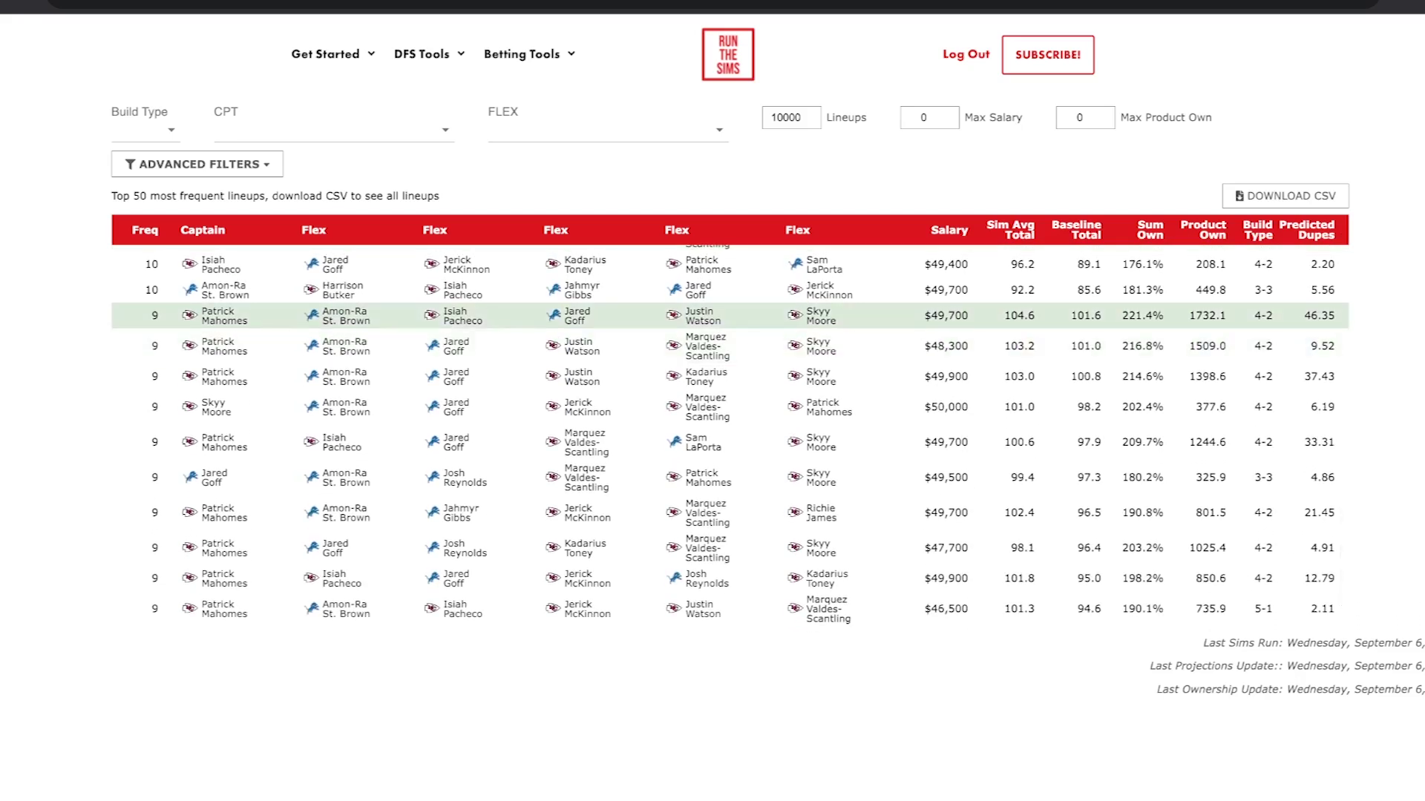
{"action": "scroll", "coordinate": [712, 438], "scroll_direction": "up", "scroll_amount": 1}
{"action": "scroll", "coordinate": [713, 438], "scroll_direction": "down", "scroll_amount": 2}
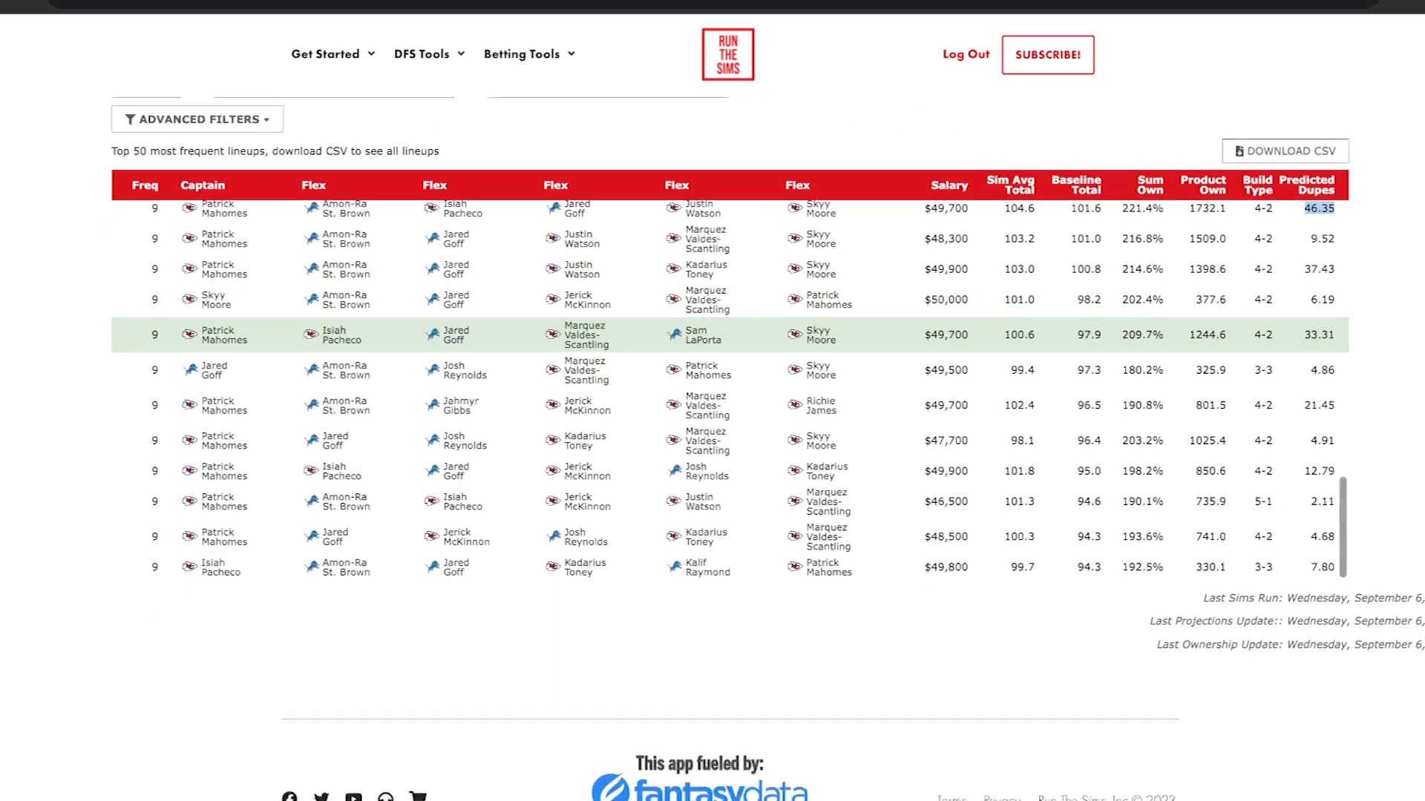
Step: Compare captains, build types, salaries, and predicted duplicates between the lower-frequency lineups and those higher in the list
{"action": "scroll", "coordinate": [712, 364], "scroll_direction": "up", "scroll_amount": 3}
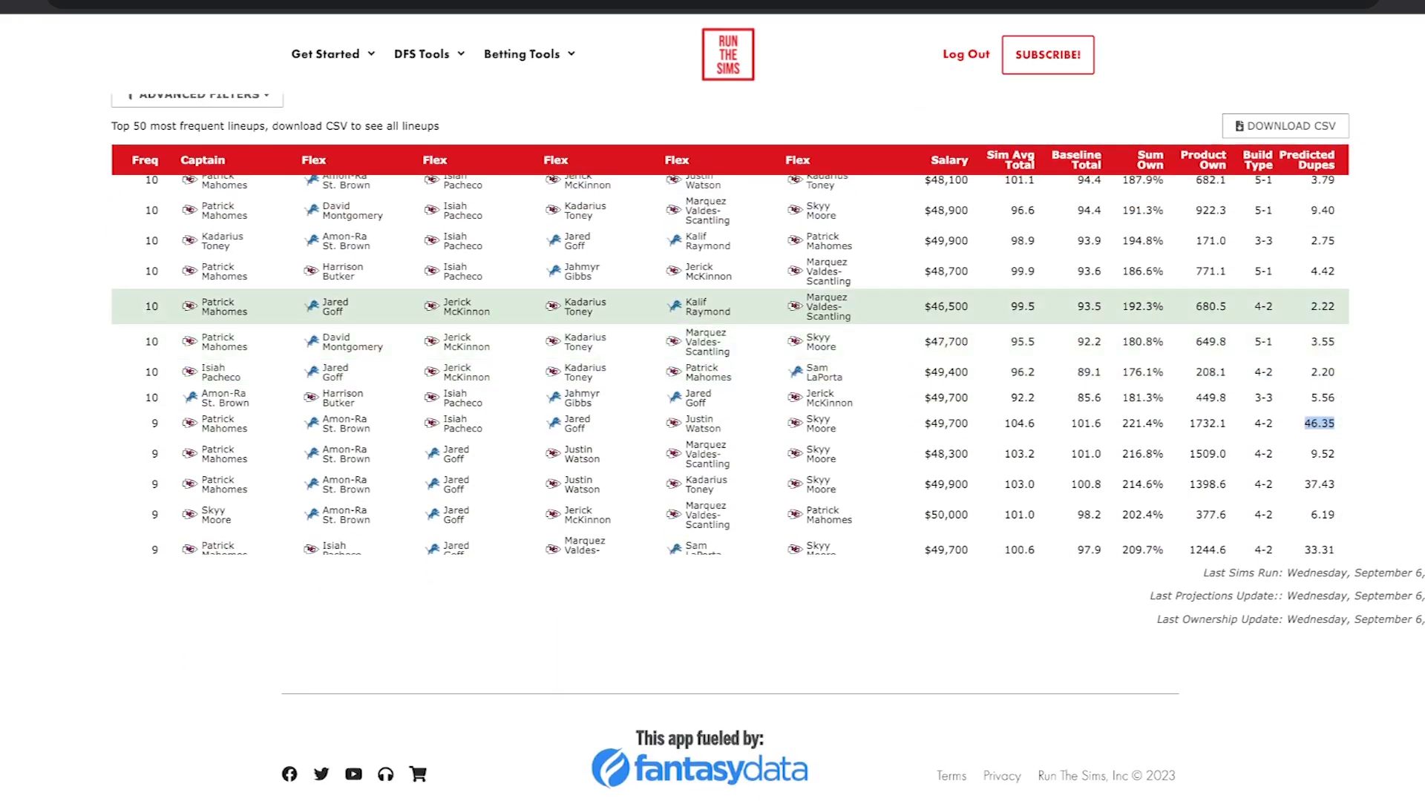
{"action": "scroll", "coordinate": [712, 305], "scroll_direction": "up", "scroll_amount": 5}
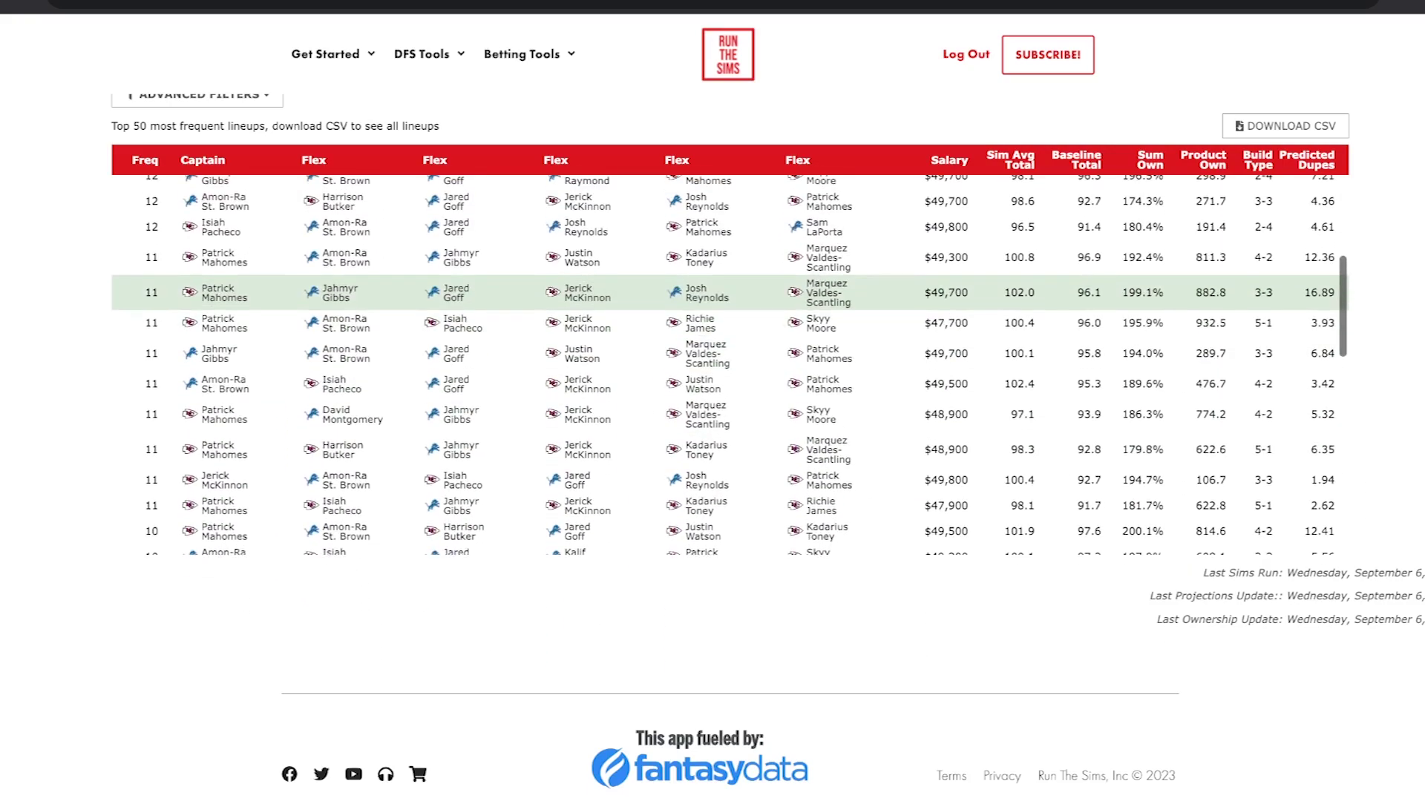
{"action": "scroll", "coordinate": [712, 291], "scroll_direction": "down", "scroll_amount": 5}
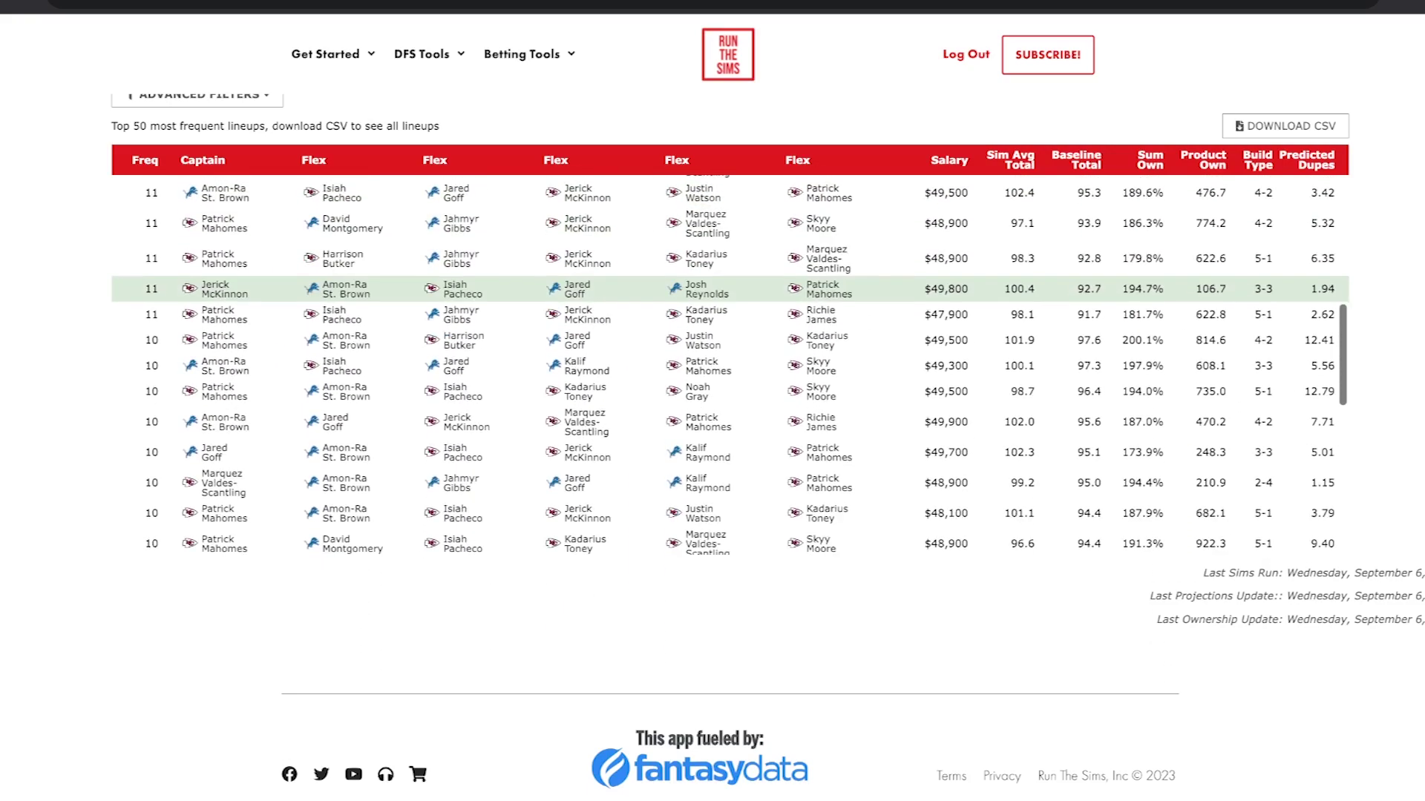
{"action": "scroll", "coordinate": [712, 291], "scroll_direction": "down", "scroll_amount": 6}
{"action": "scroll", "coordinate": [713, 365], "scroll_direction": "down", "scroll_amount": 2}
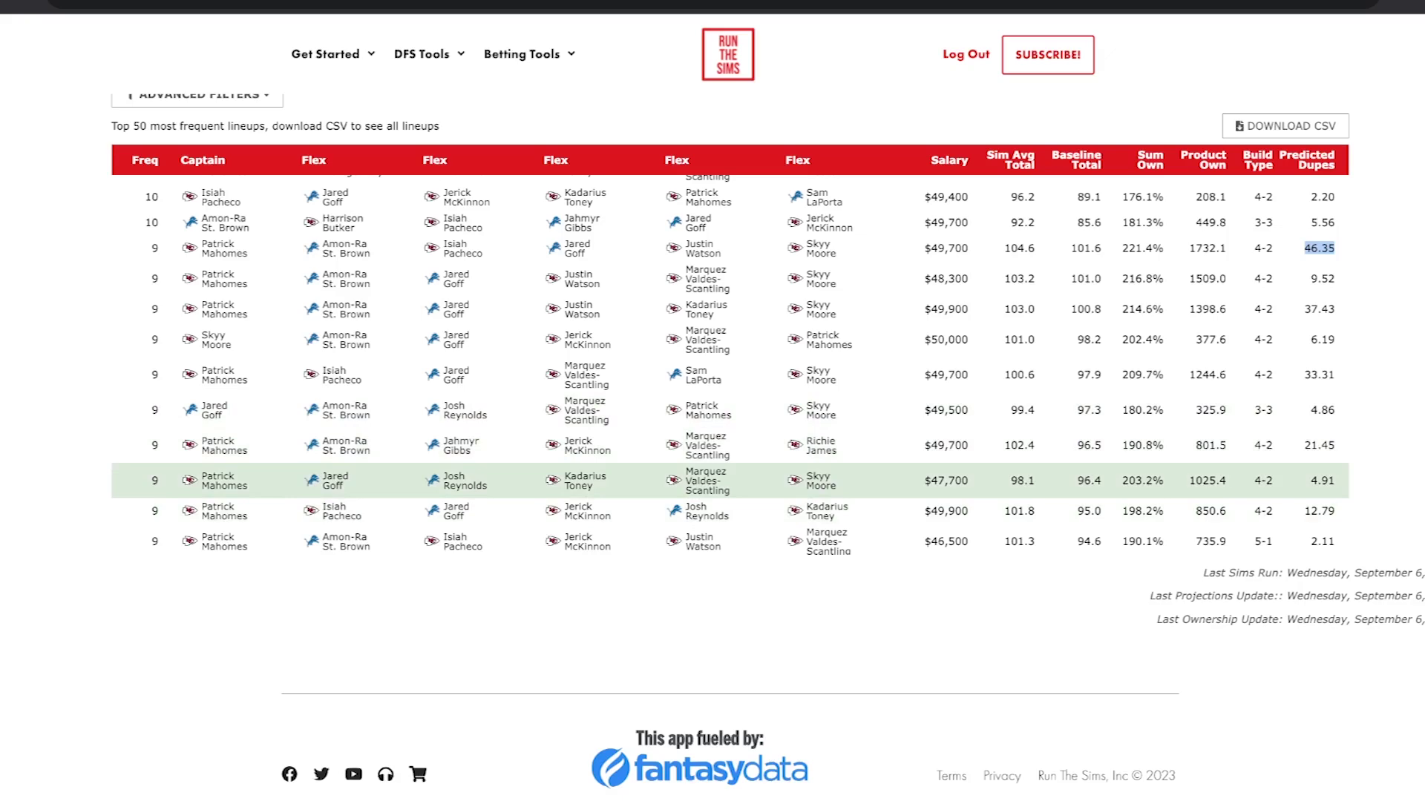
{"action": "scroll", "coordinate": [730, 344], "scroll_direction": "up", "scroll_amount": 2}
{"action": "scroll", "coordinate": [730, 344], "scroll_direction": "up", "scroll_amount": 1}
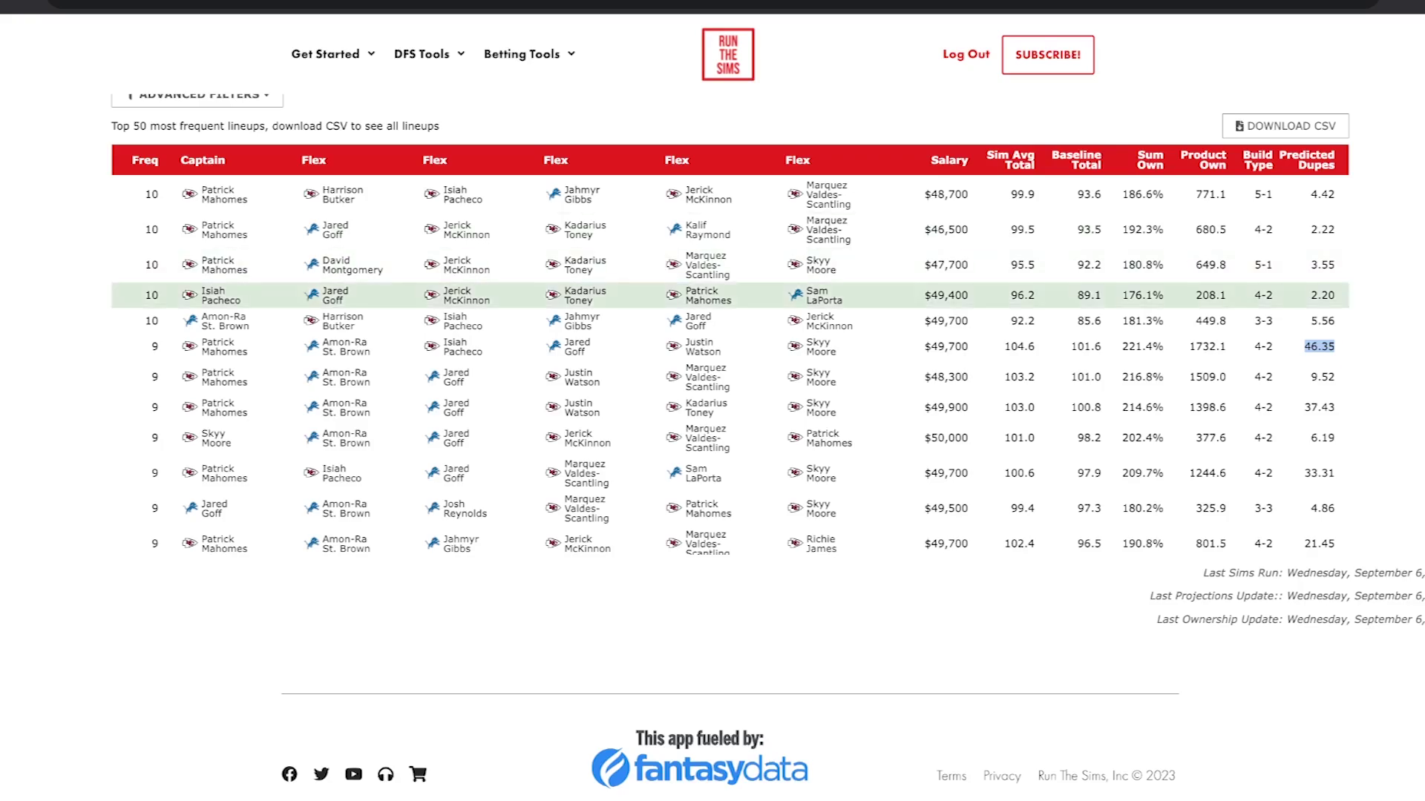
{"action": "scroll", "coordinate": [712, 288], "scroll_direction": "up", "scroll_amount": 5}
{"action": "scroll", "coordinate": [712, 288], "scroll_direction": "up", "scroll_amount": 10}
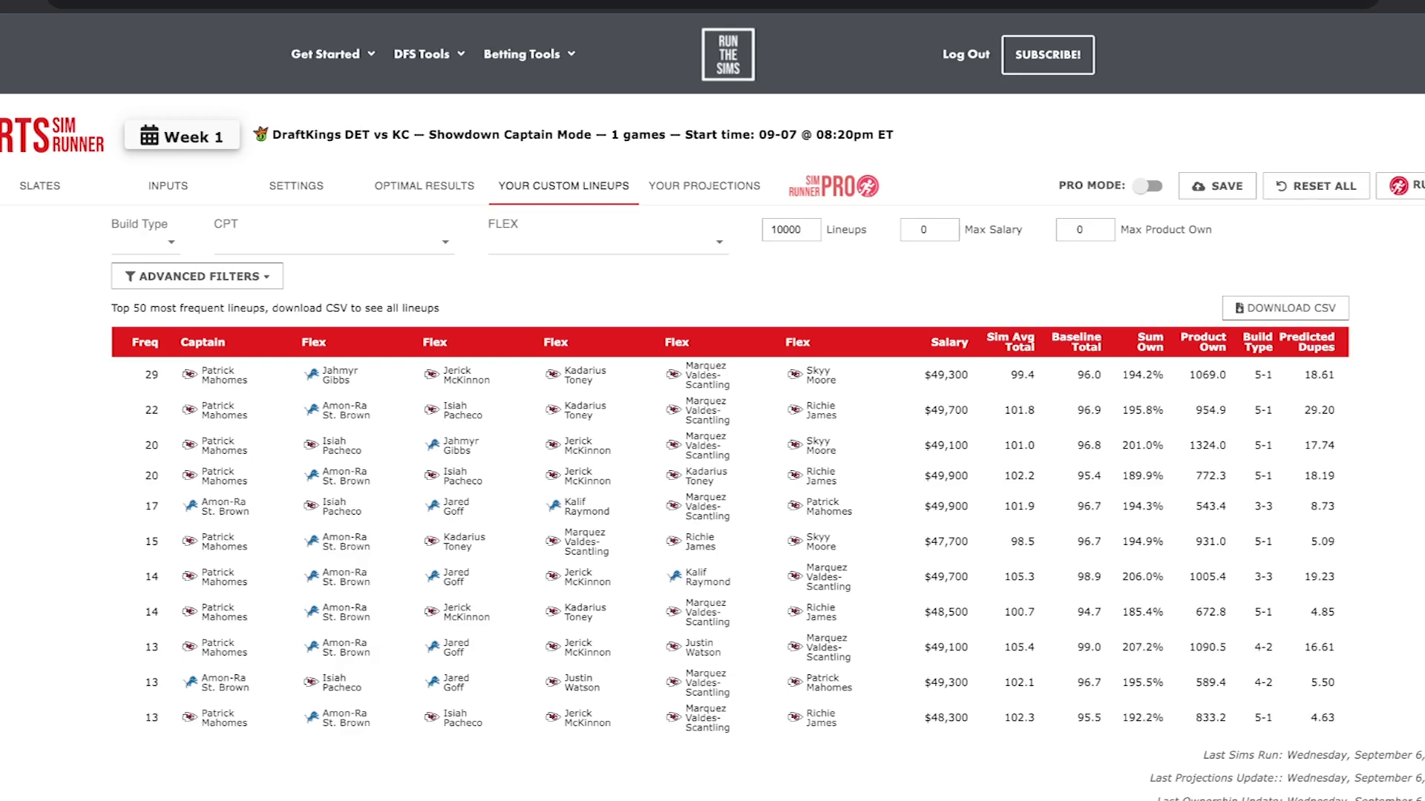
Step: Reopen the slate inputs and review the Kansas City Chiefs' market shares, ownership, and flagged players
{"action": "left_click", "coordinate": [167, 186]}
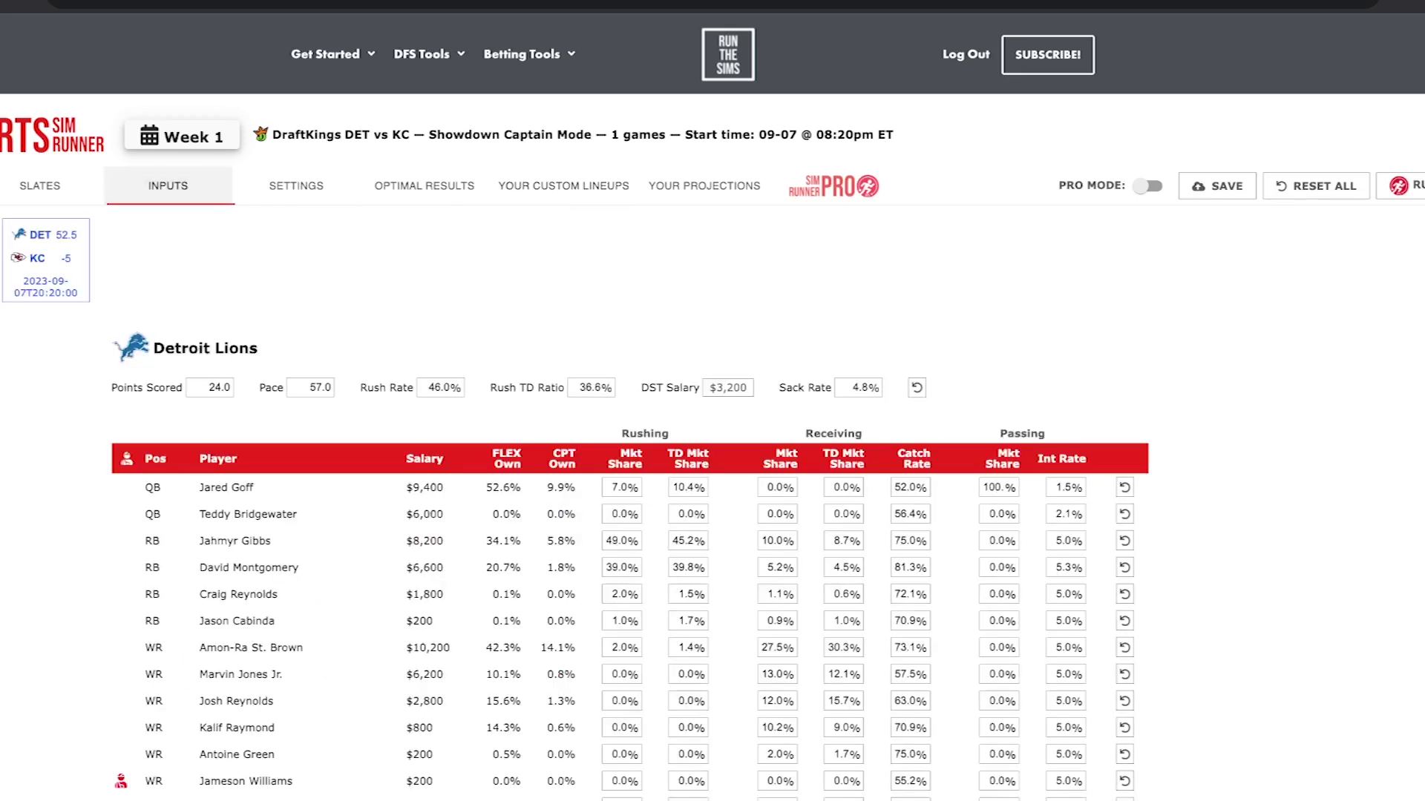
{"action": "scroll", "coordinate": [712, 445], "scroll_direction": "down", "scroll_amount": 3}
{"action": "scroll", "coordinate": [712, 445], "scroll_direction": "down", "scroll_amount": 7}
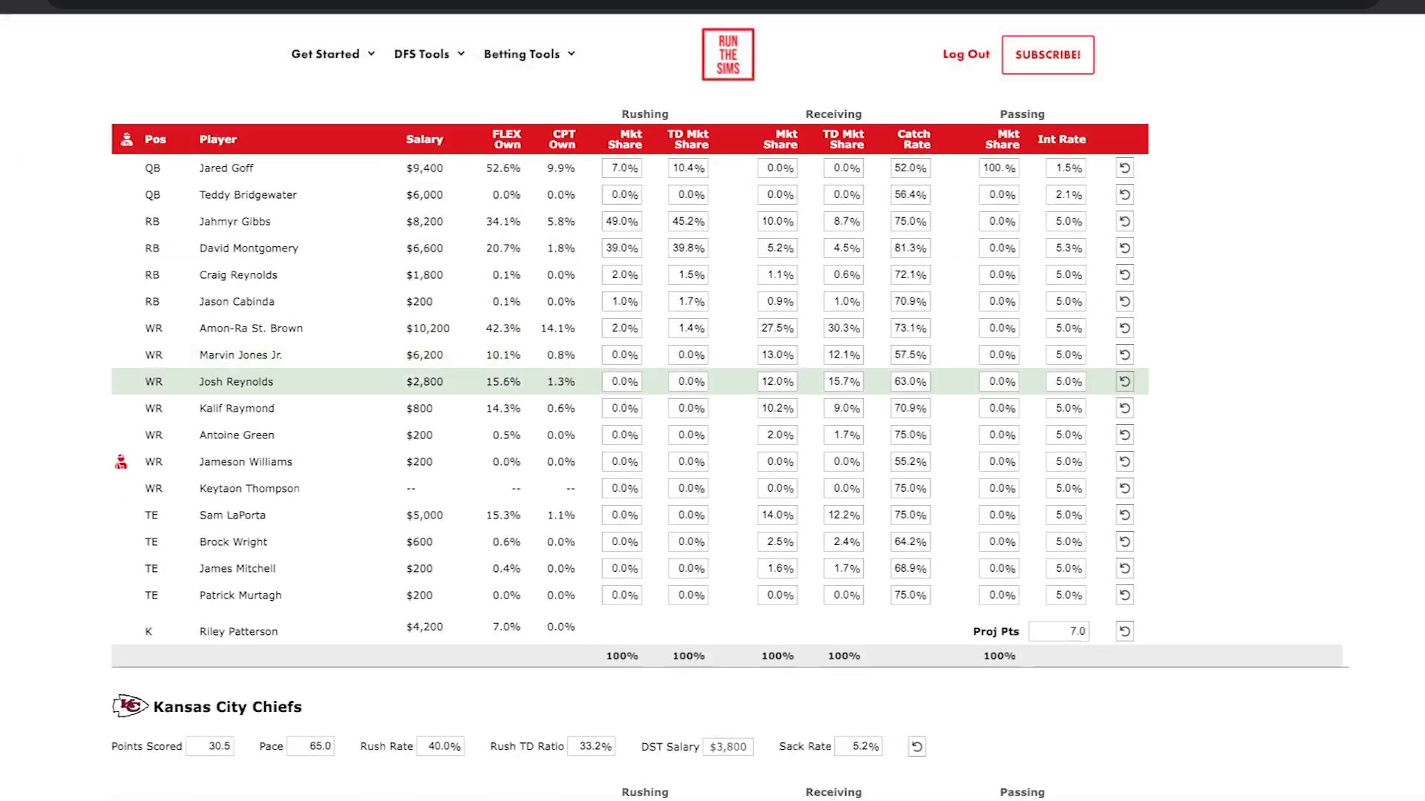
{"action": "scroll", "coordinate": [712, 446], "scroll_direction": "down", "scroll_amount": 4}
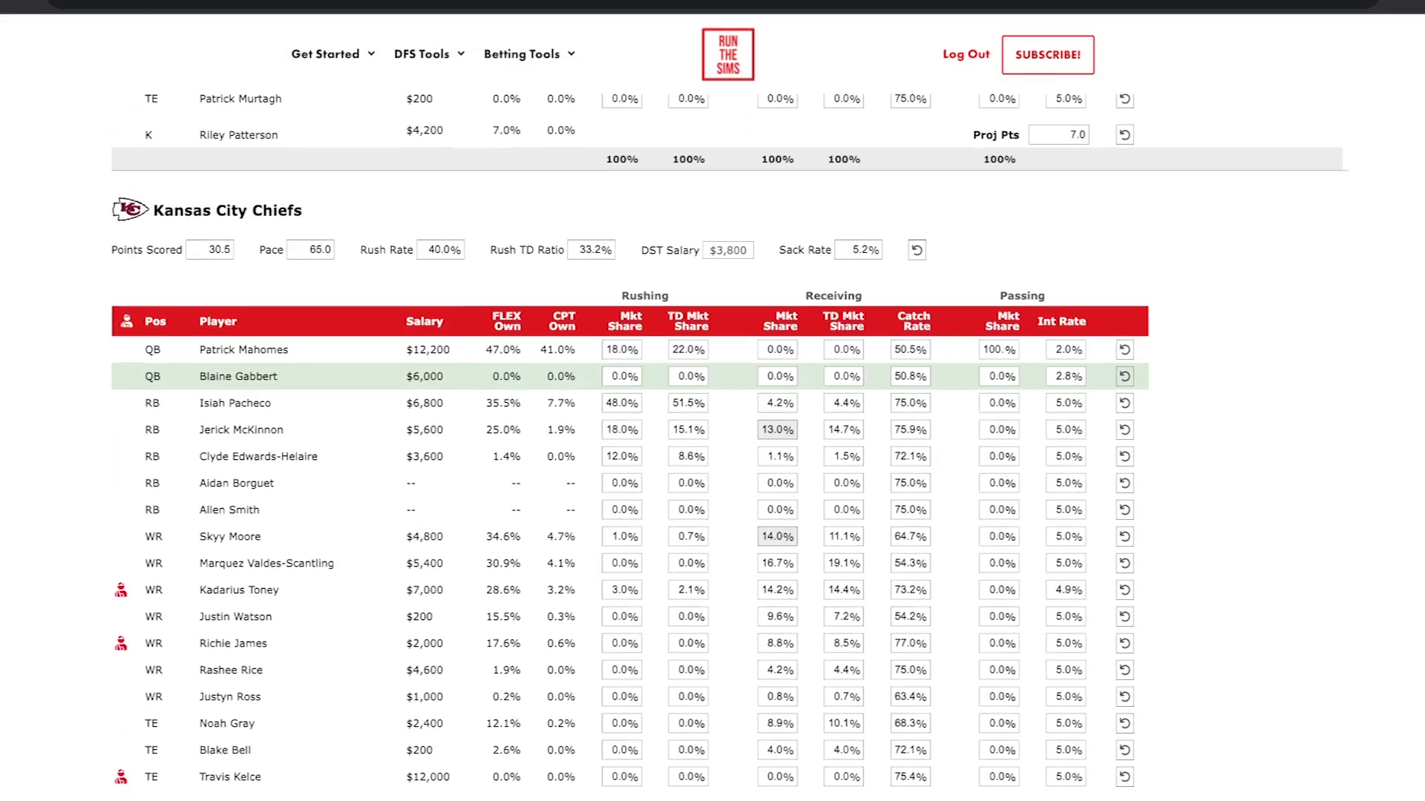
{"action": "scroll", "coordinate": [712, 445], "scroll_direction": "down", "scroll_amount": 1}
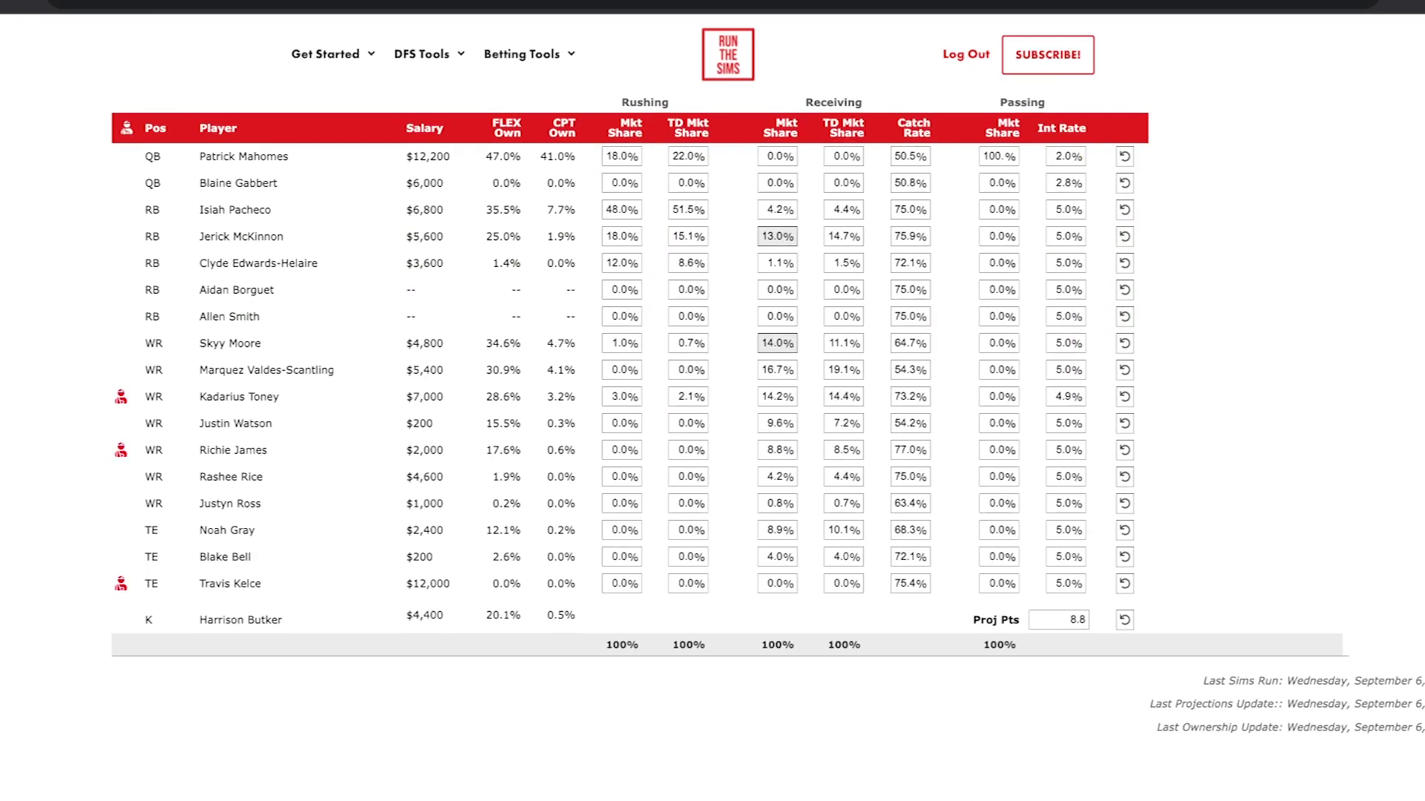
{"action": "scroll", "coordinate": [712, 446], "scroll_direction": "up", "scroll_amount": 1}
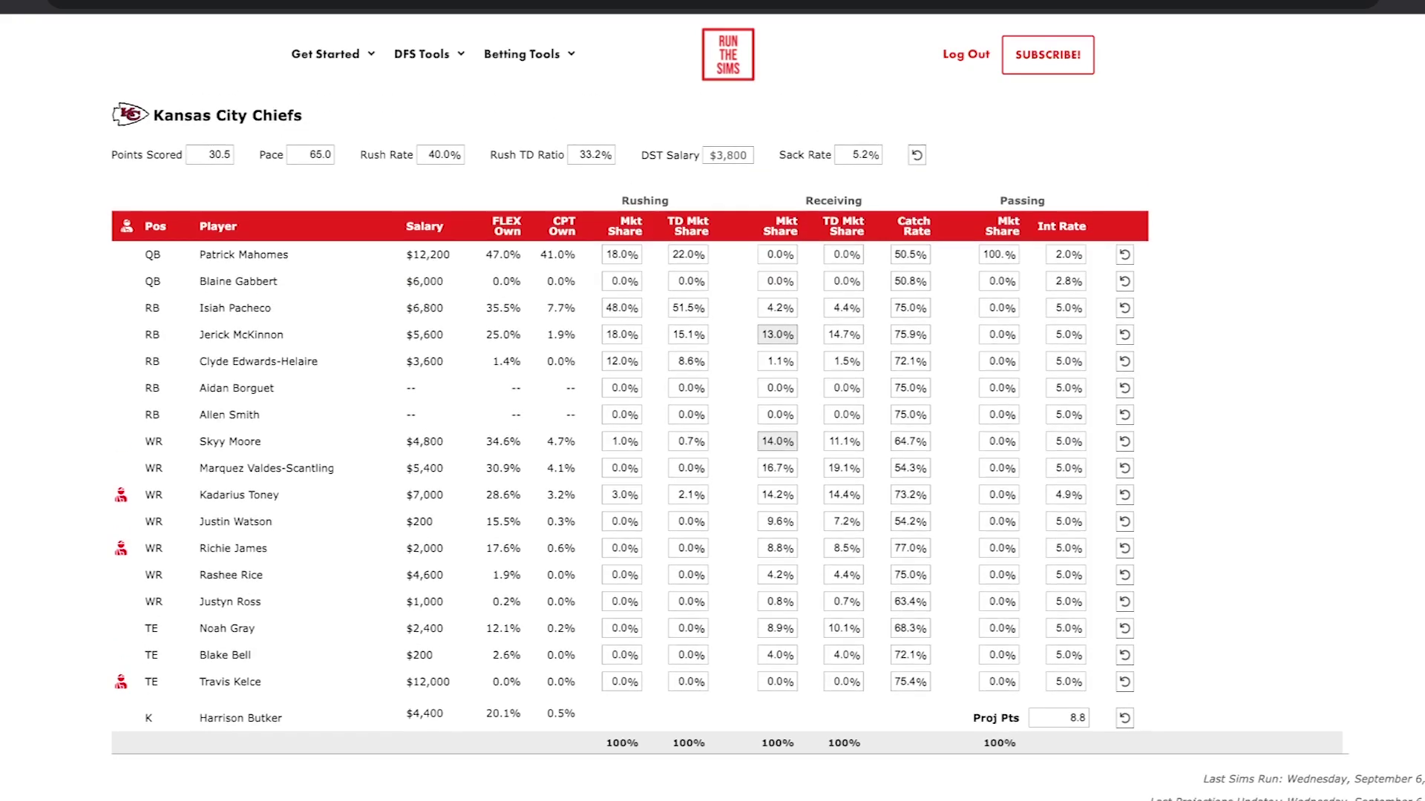
{"action": "scroll", "coordinate": [712, 445], "scroll_direction": "up", "scroll_amount": 10}
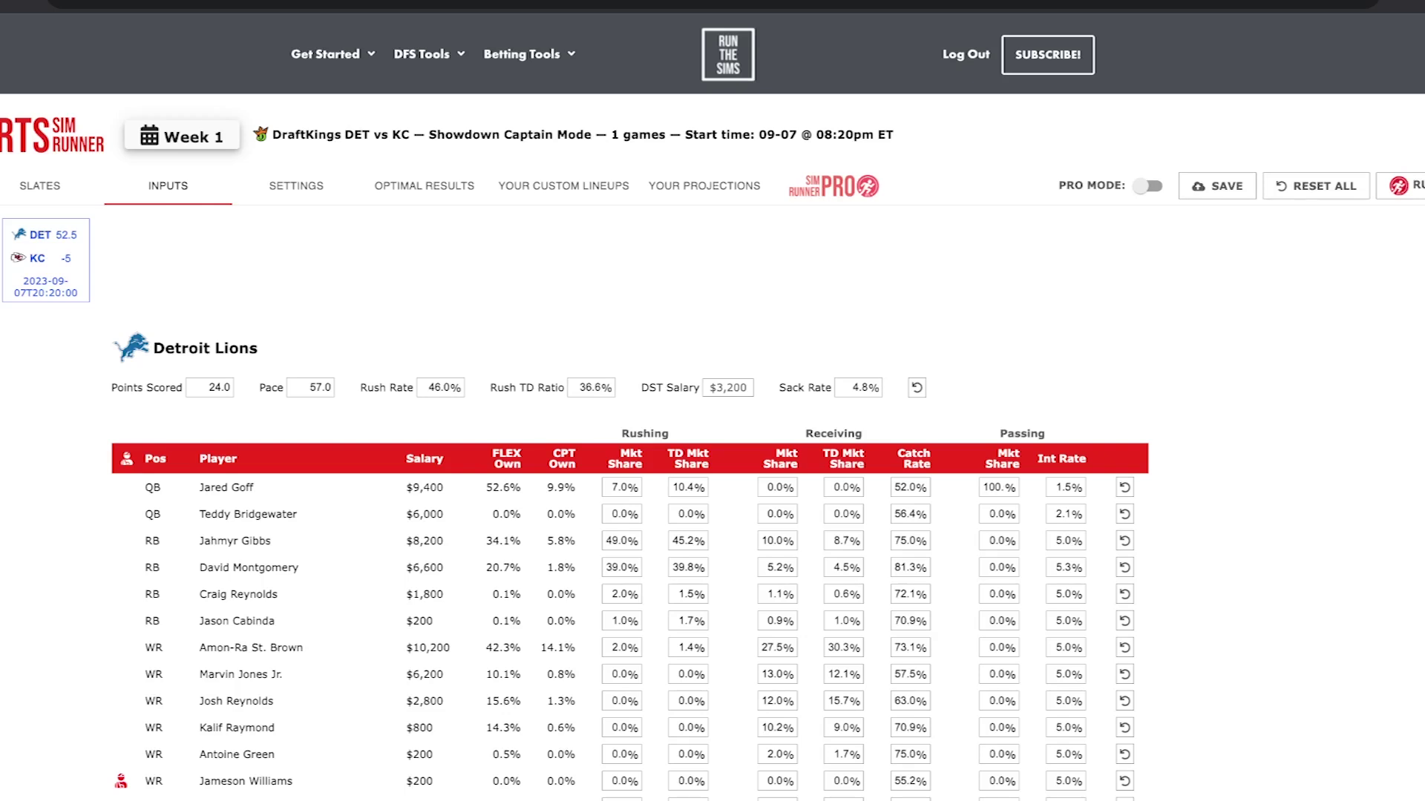
Step: Set the projected points scored to 31 for the Detroit Lions and 21 for the Kansas City Chiefs
{"action": "scroll", "coordinate": [712, 445], "scroll_direction": "down", "scroll_amount": 1}
{"action": "left_click", "coordinate": [210, 331]}
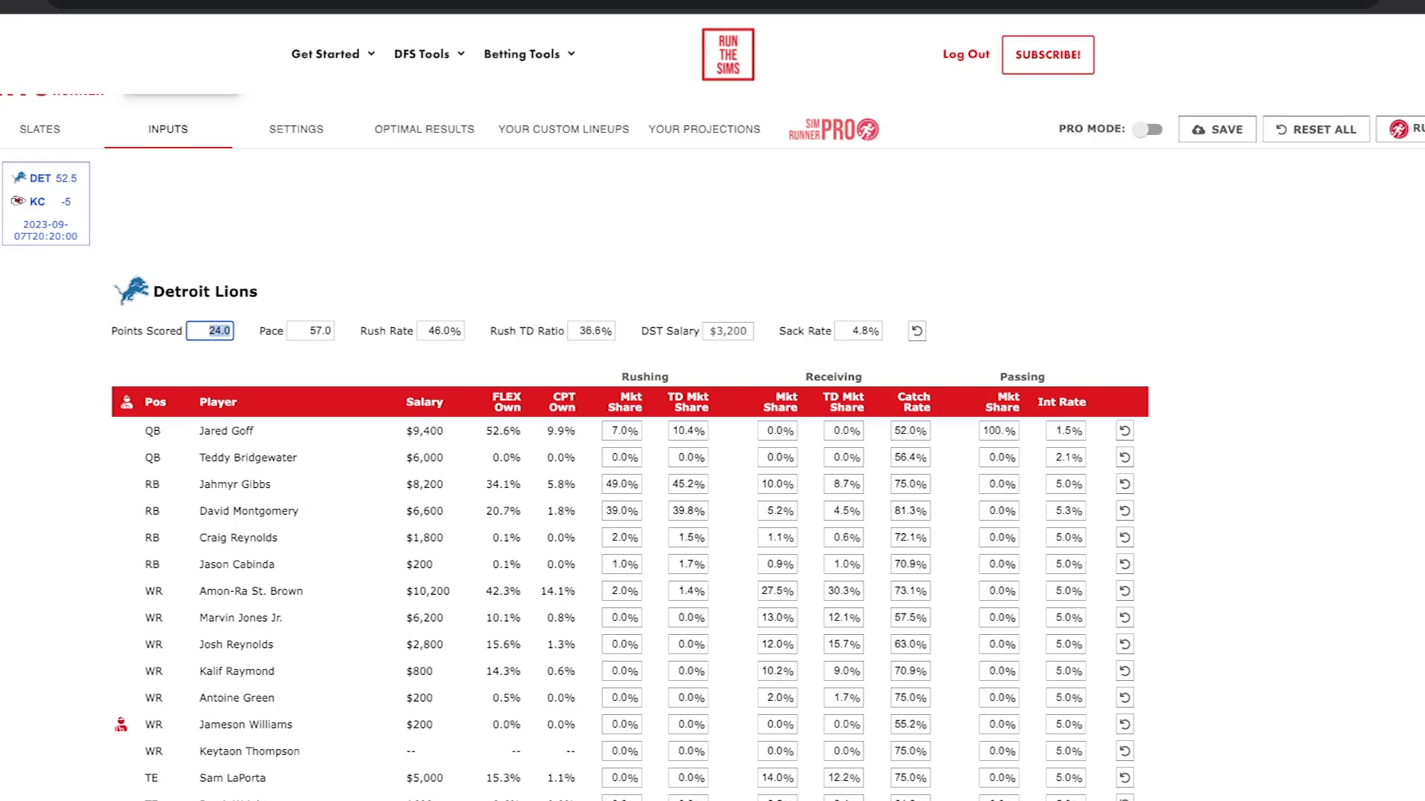
{"action": "type", "text": "31"}
{"action": "key", "text": "Return"}
{"action": "scroll", "coordinate": [778, 766], "scroll_direction": "down", "scroll_amount": 5}
{"action": "left_click", "coordinate": [210, 586]}
{"action": "type", "text": "21"}
{"action": "key", "text": "Return"}
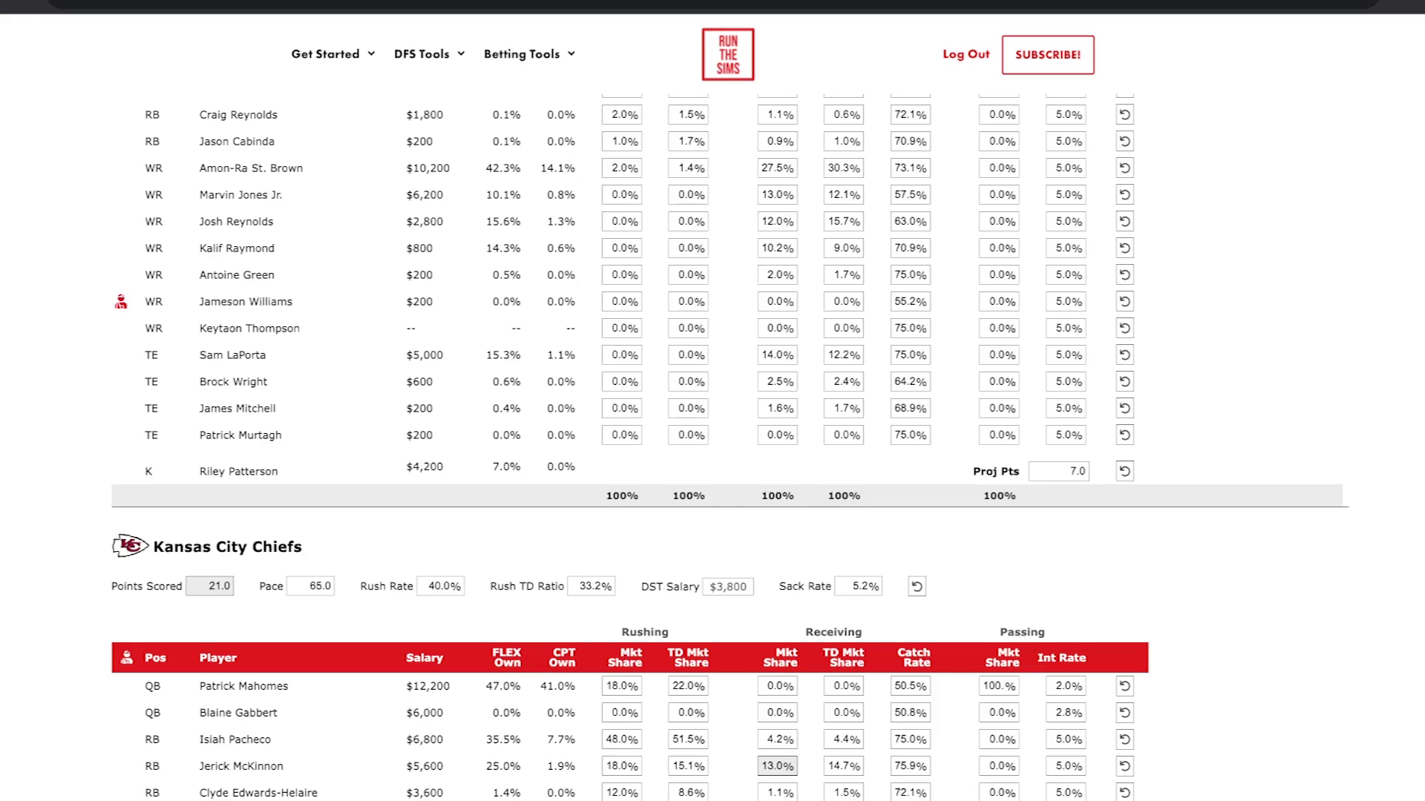
Step: Set the pace to 60.0 for both the Detroit Lions and the Kansas City Chiefs
{"action": "scroll", "coordinate": [320, 387], "scroll_direction": "up", "scroll_amount": 7}
{"action": "left_click", "coordinate": [320, 387]}
{"action": "double_click", "coordinate": [320, 387]}
{"action": "type", "text": "60.0"}
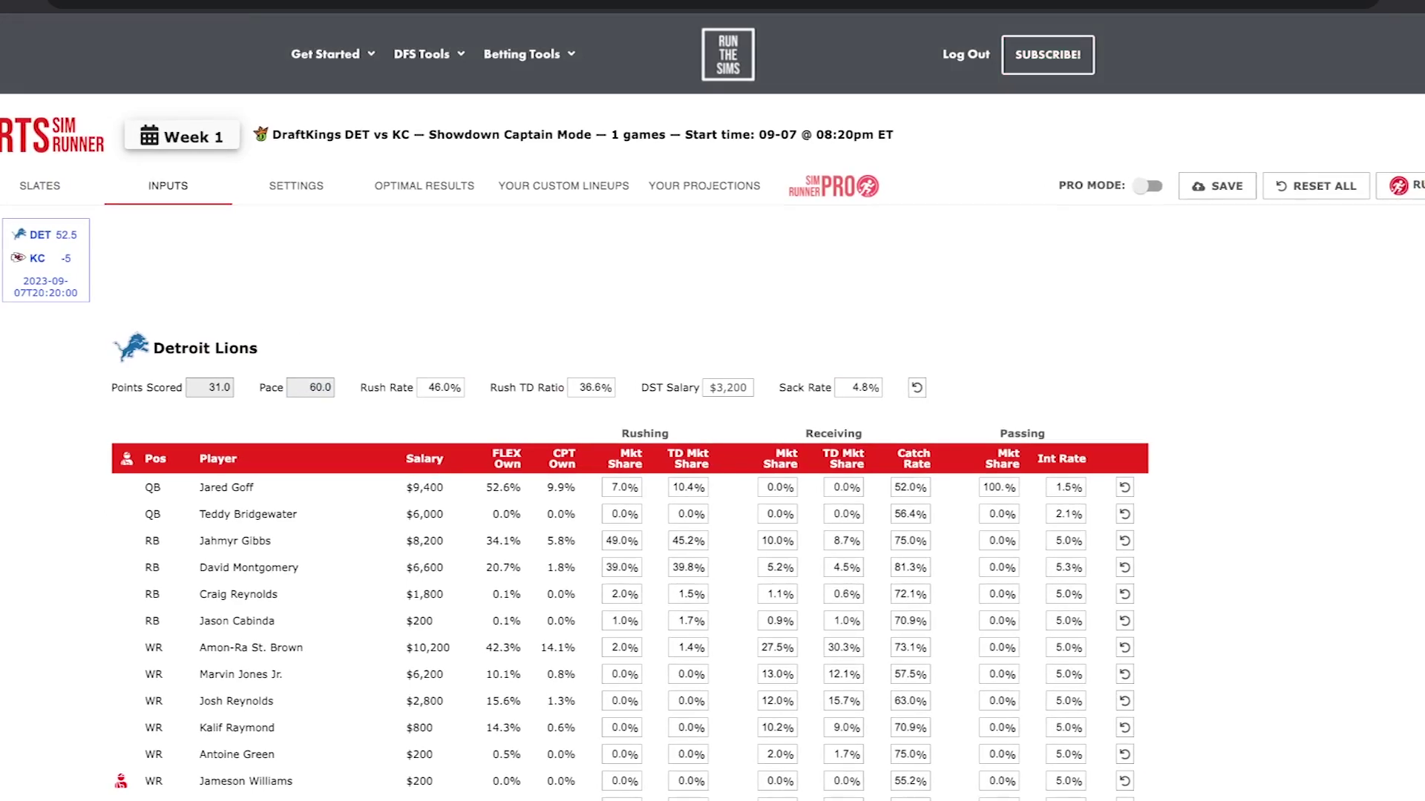
{"action": "scroll", "coordinate": [713, 445], "scroll_direction": "down", "scroll_amount": 7}
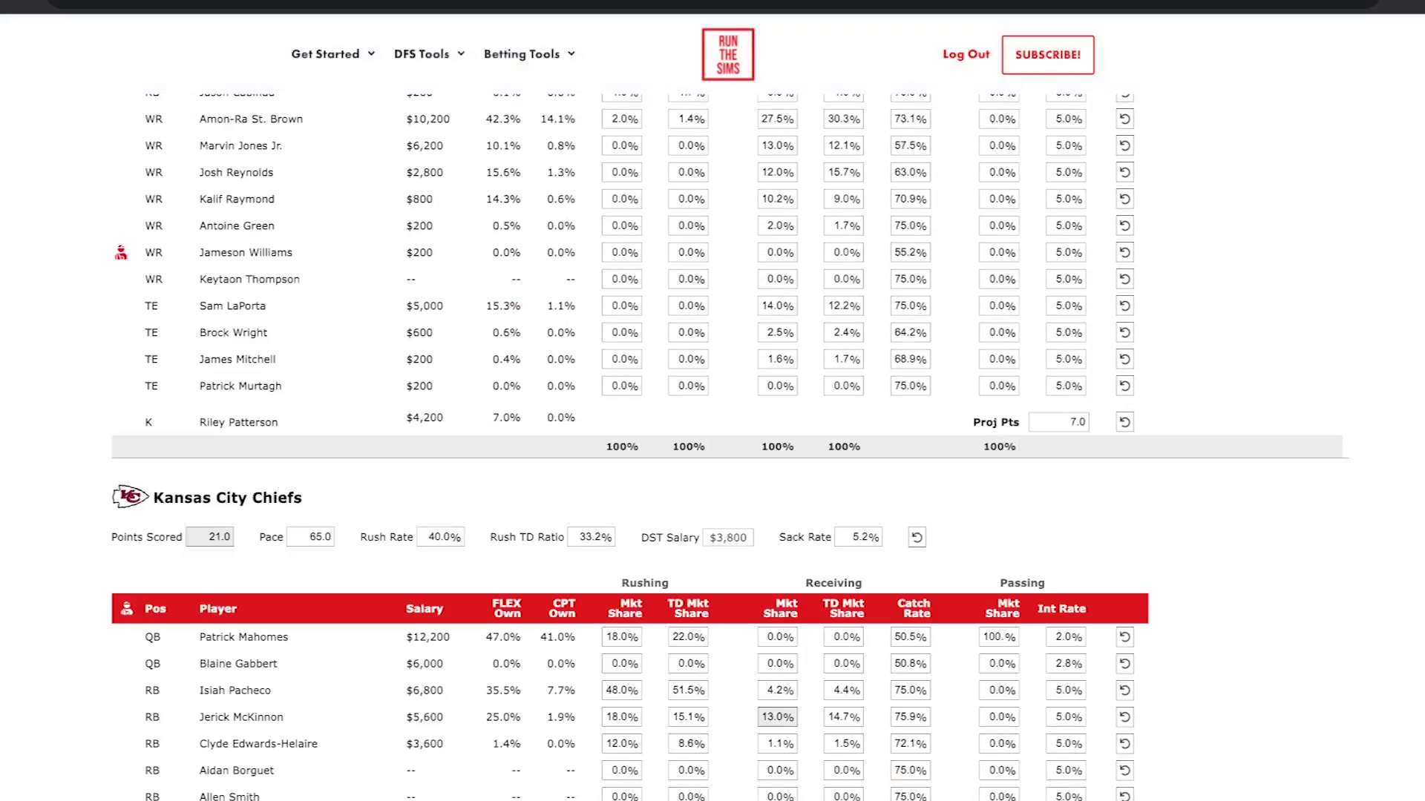
{"action": "double_click", "coordinate": [320, 537]}
{"action": "type", "text": "60.0"}
{"action": "key", "text": "Return"}
{"action": "scroll", "coordinate": [712, 409], "scroll_direction": "up", "scroll_amount": 10}
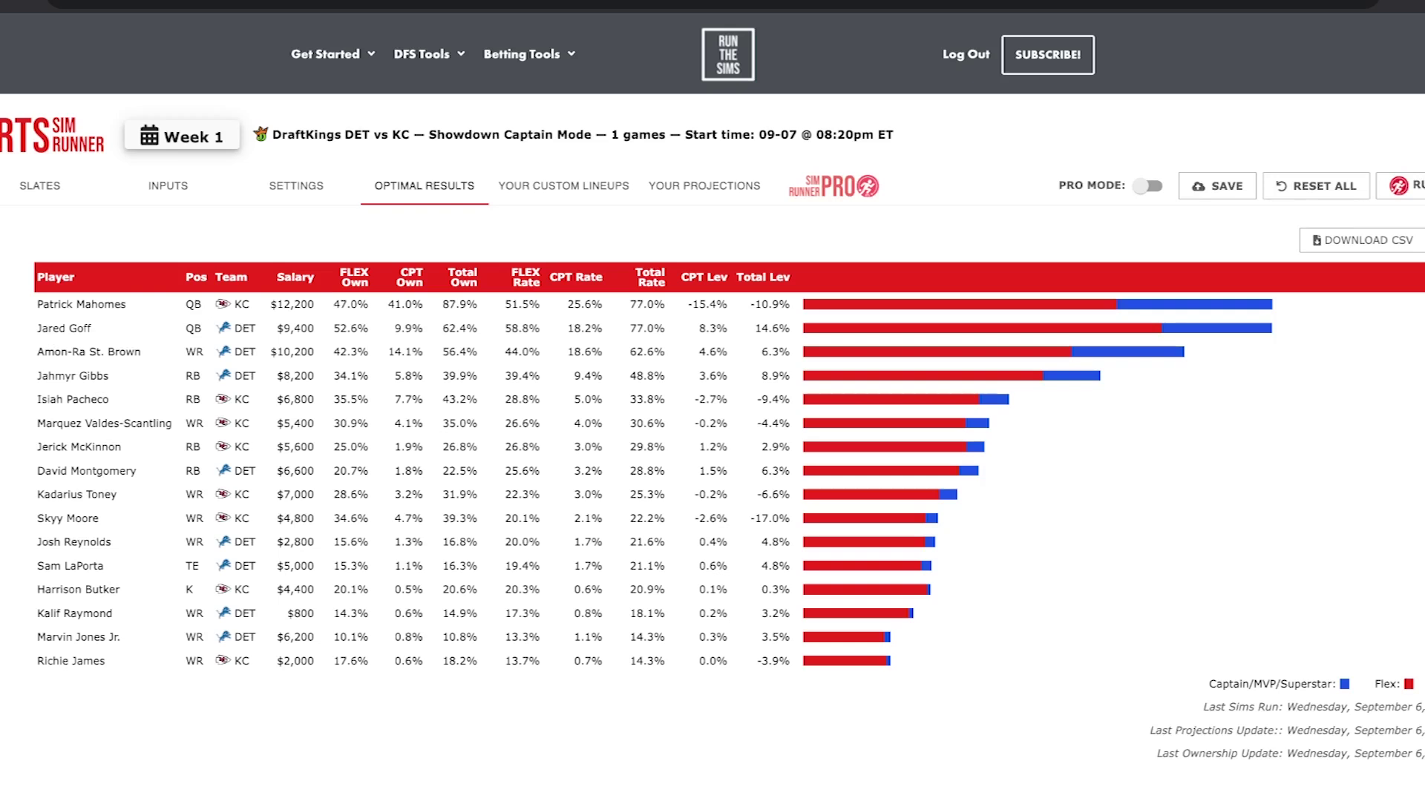
Step: Check the custom lineups, then review the simulated player projections from the quarterbacks down to the low-owned players
{"action": "left_click", "coordinate": [563, 186]}
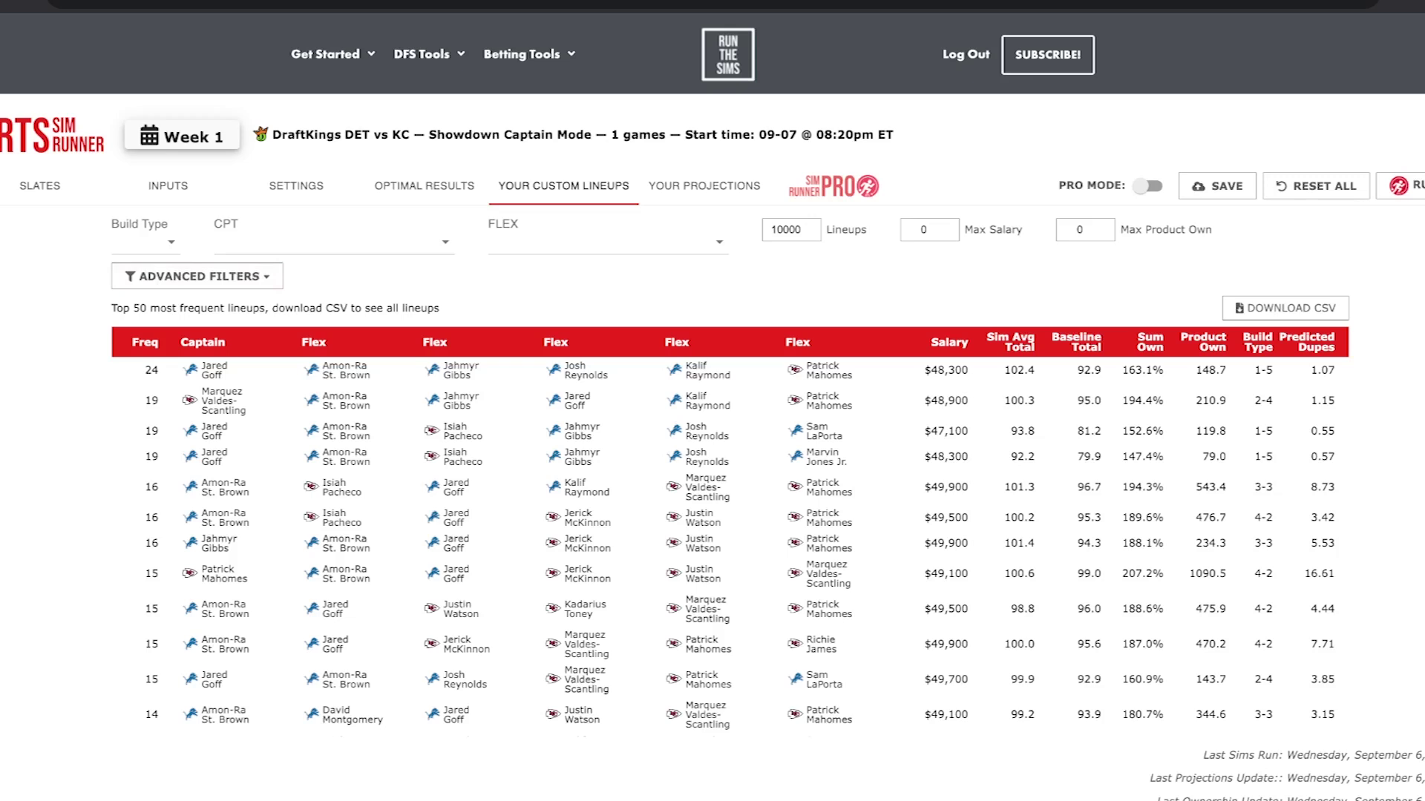
{"action": "left_click", "coordinate": [653, 186]}
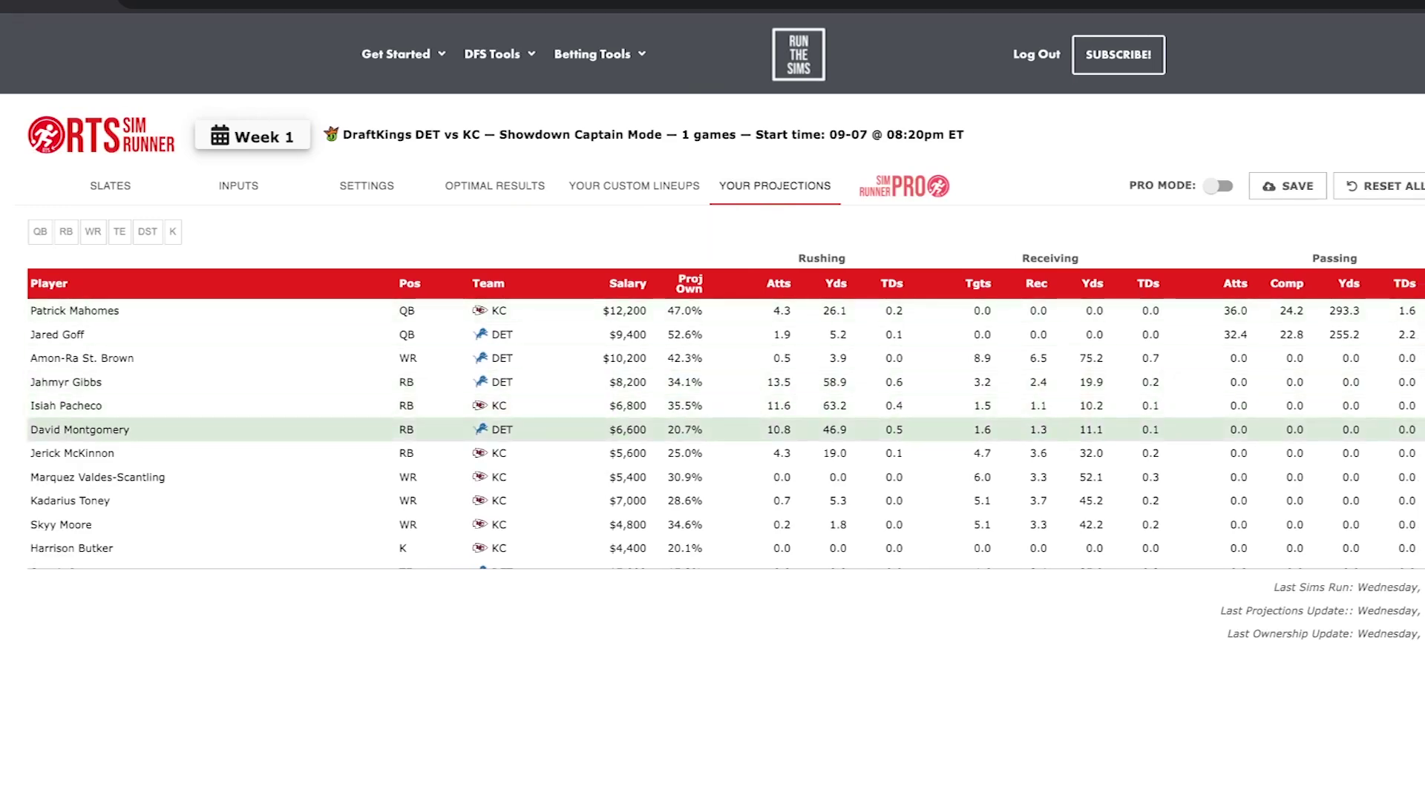
{"action": "scroll", "coordinate": [725, 434], "scroll_direction": "down", "scroll_amount": 2}
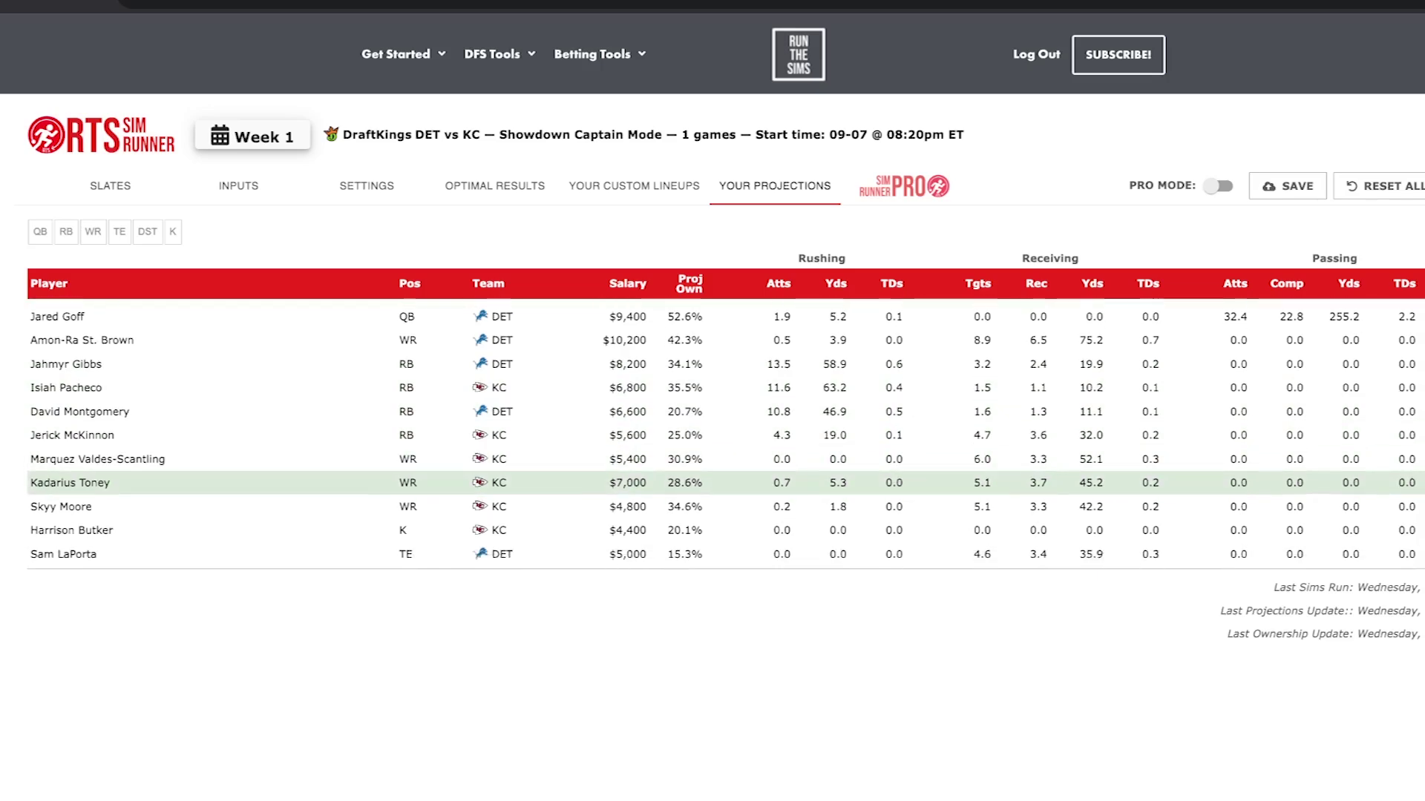
{"action": "scroll", "coordinate": [725, 446], "scroll_direction": "down", "scroll_amount": 6}
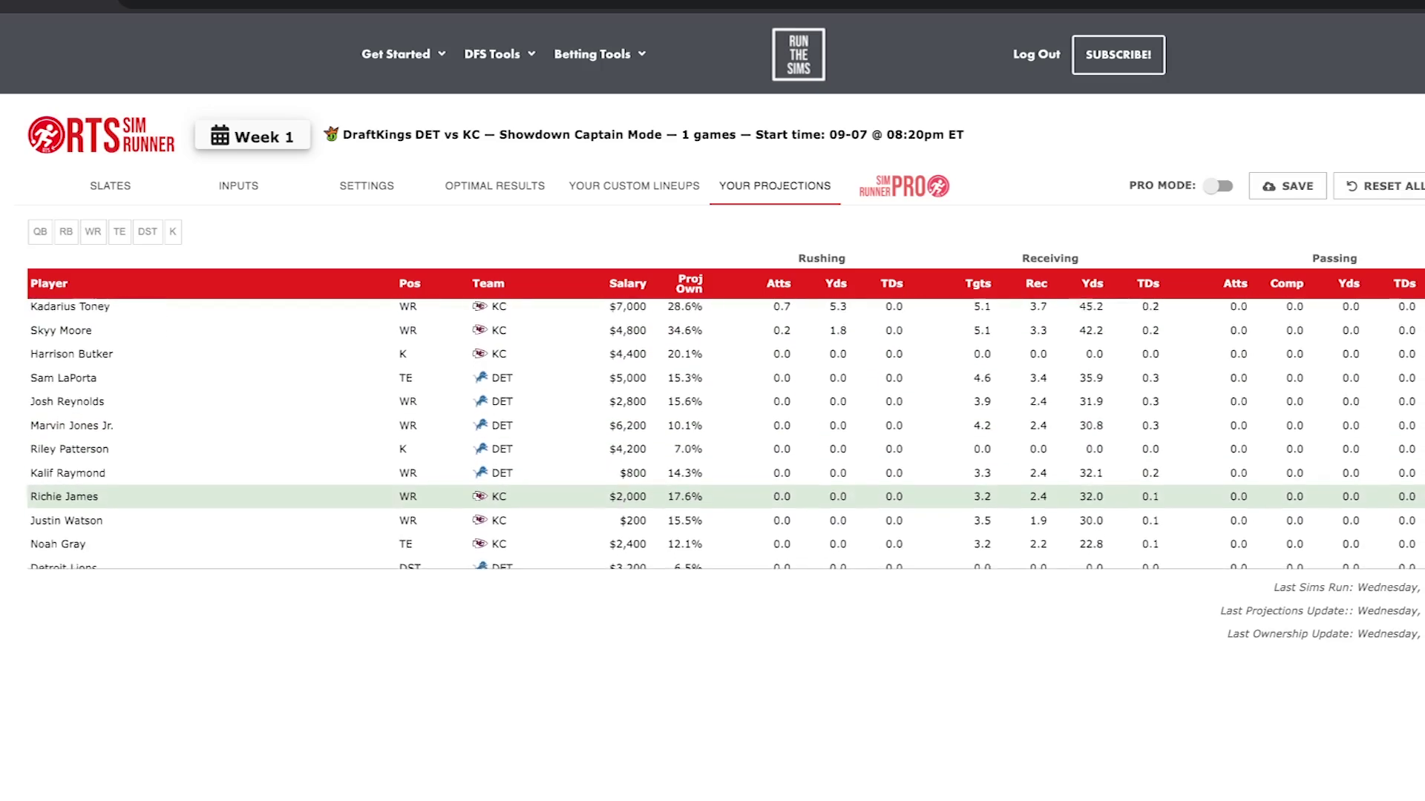
{"action": "scroll", "coordinate": [726, 446], "scroll_direction": "down", "scroll_amount": 1}
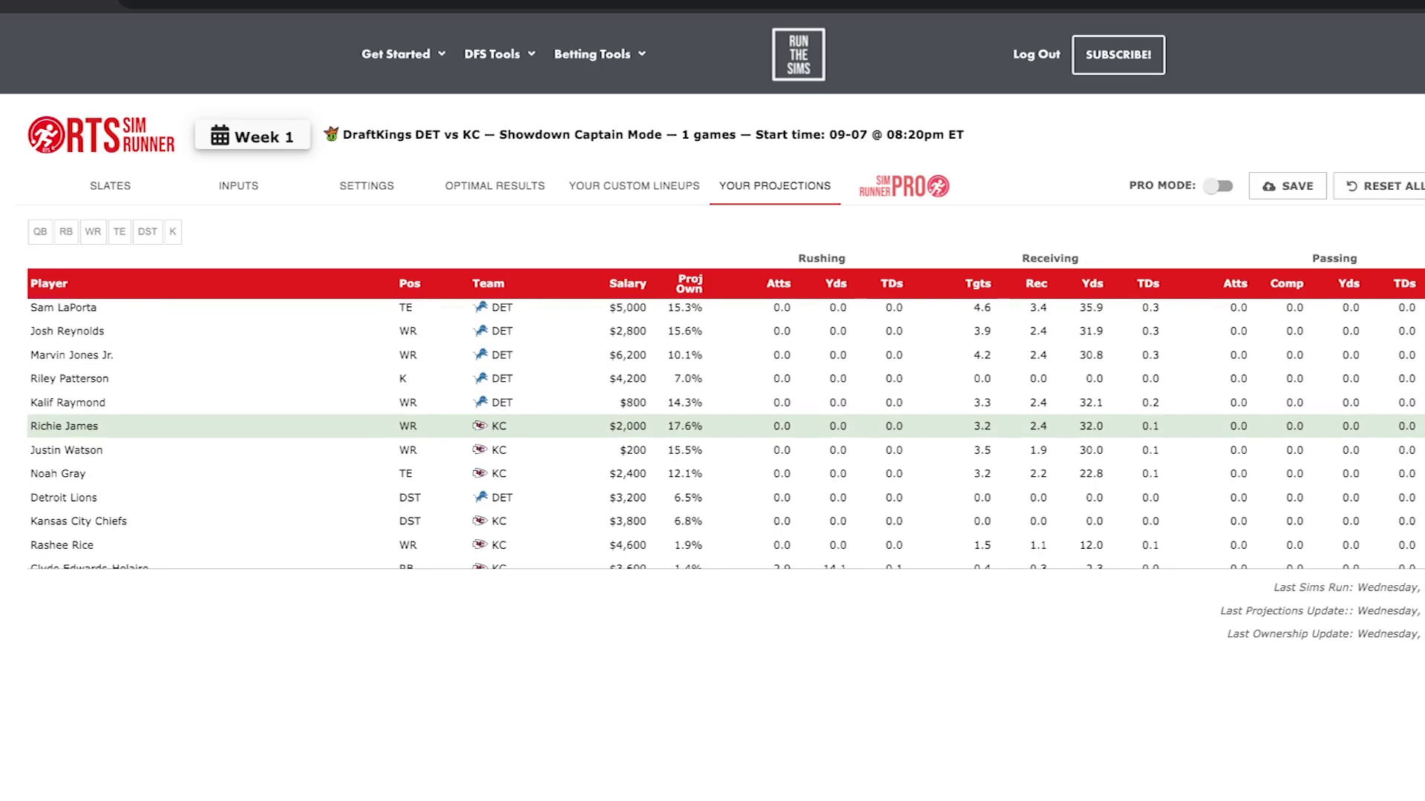
{"action": "scroll", "coordinate": [725, 430], "scroll_direction": "down", "scroll_amount": 1}
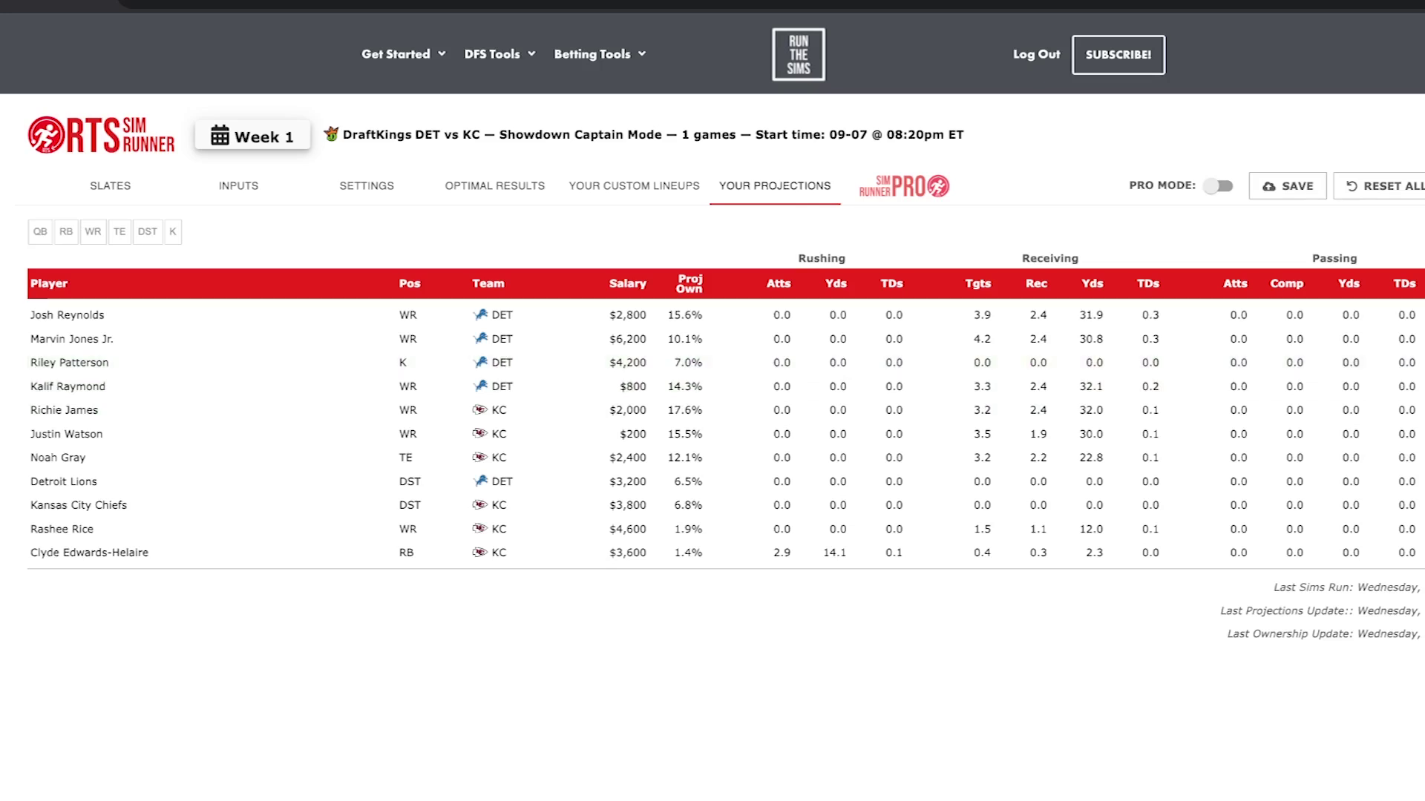
Step: Compare the custom lineups' build types and predicted duplicates with the players' optimal rates and captain leverage
{"action": "left_click", "coordinate": [634, 185]}
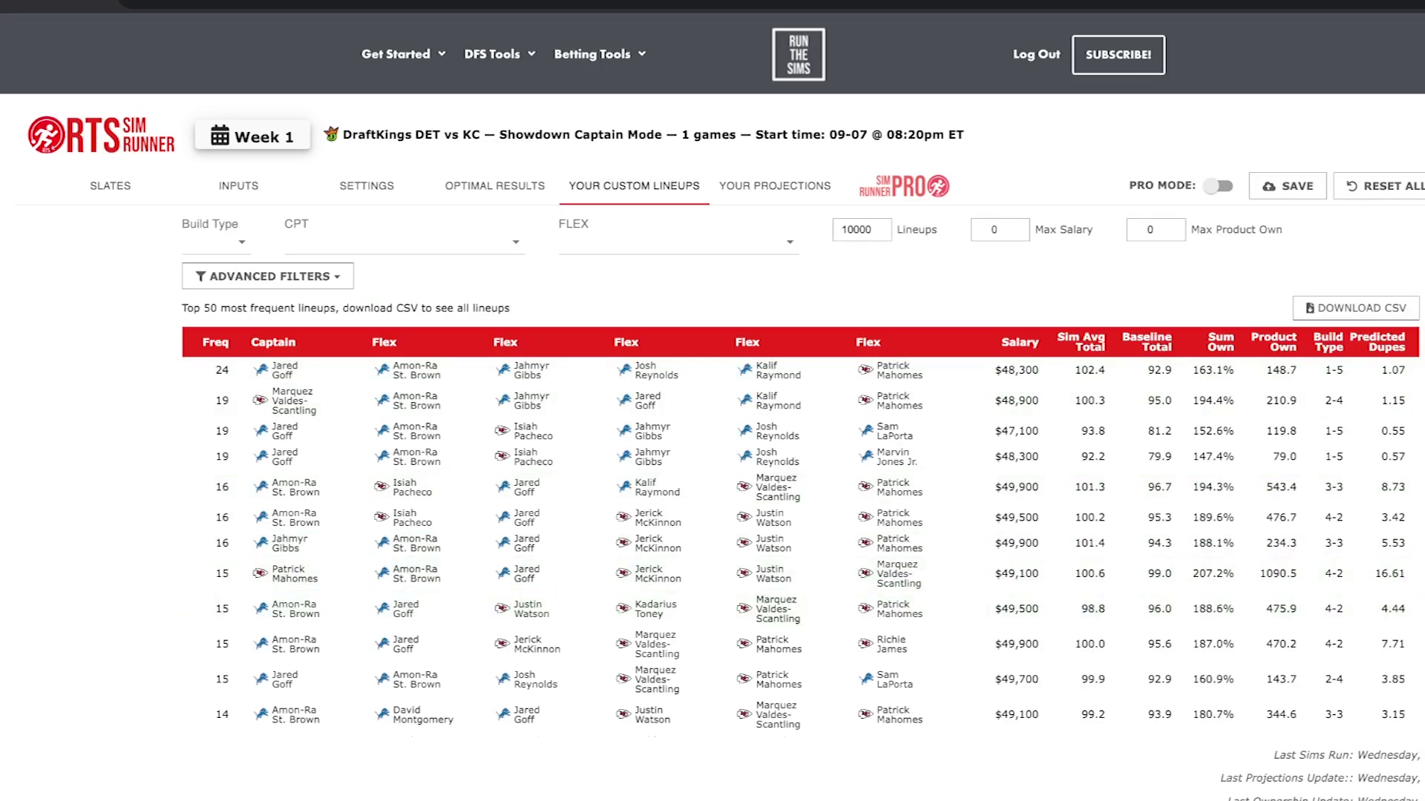
{"action": "scroll", "coordinate": [712, 446], "scroll_direction": "down", "scroll_amount": 1}
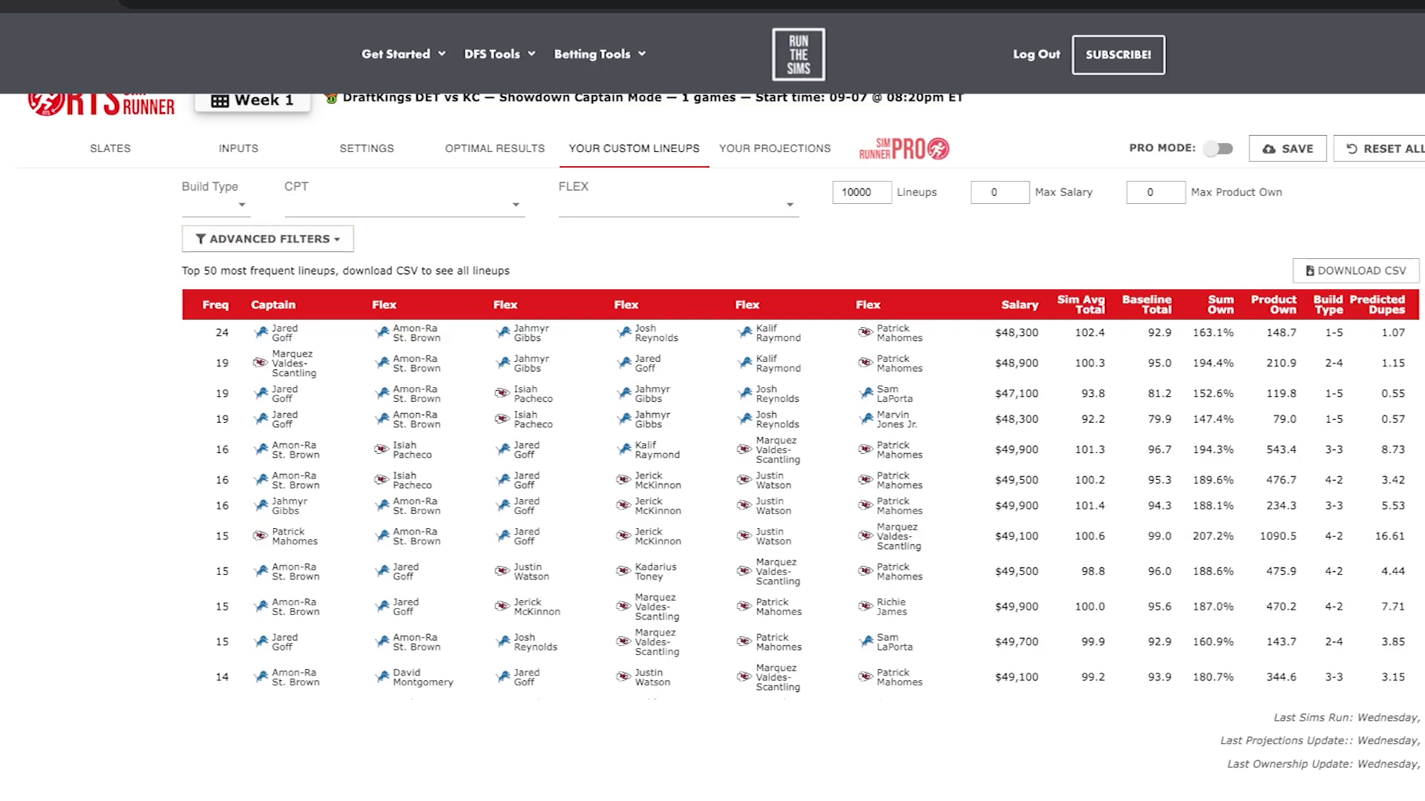
{"action": "left_click", "coordinate": [495, 148]}
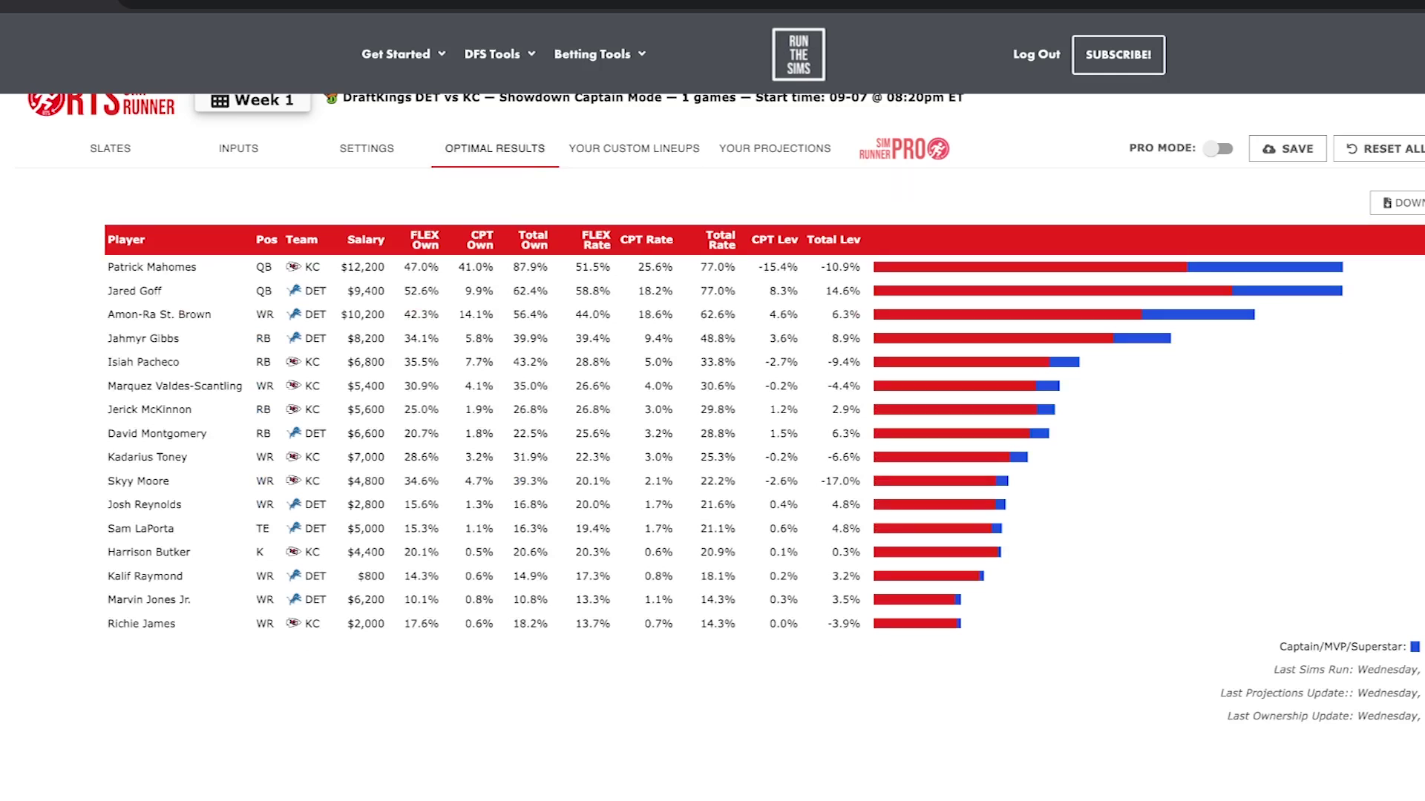
{"action": "left_click", "coordinate": [606, 146]}
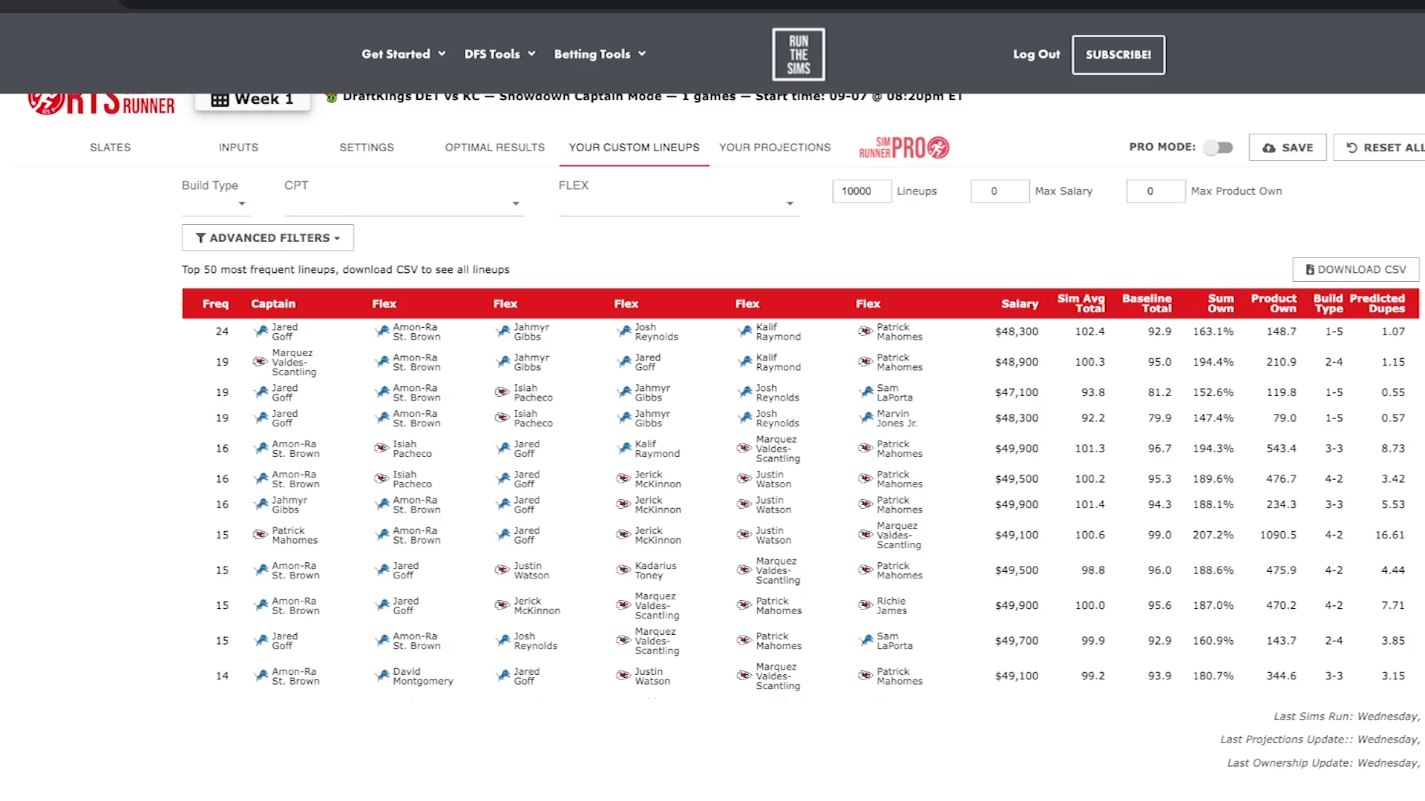
Step: Reopen the slate inputs and set points scored to 17 for the Detroit Lions and 20.0 for the Kansas City Chiefs
{"action": "left_click", "coordinate": [237, 144]}
{"action": "double_click", "coordinate": [289, 349]}
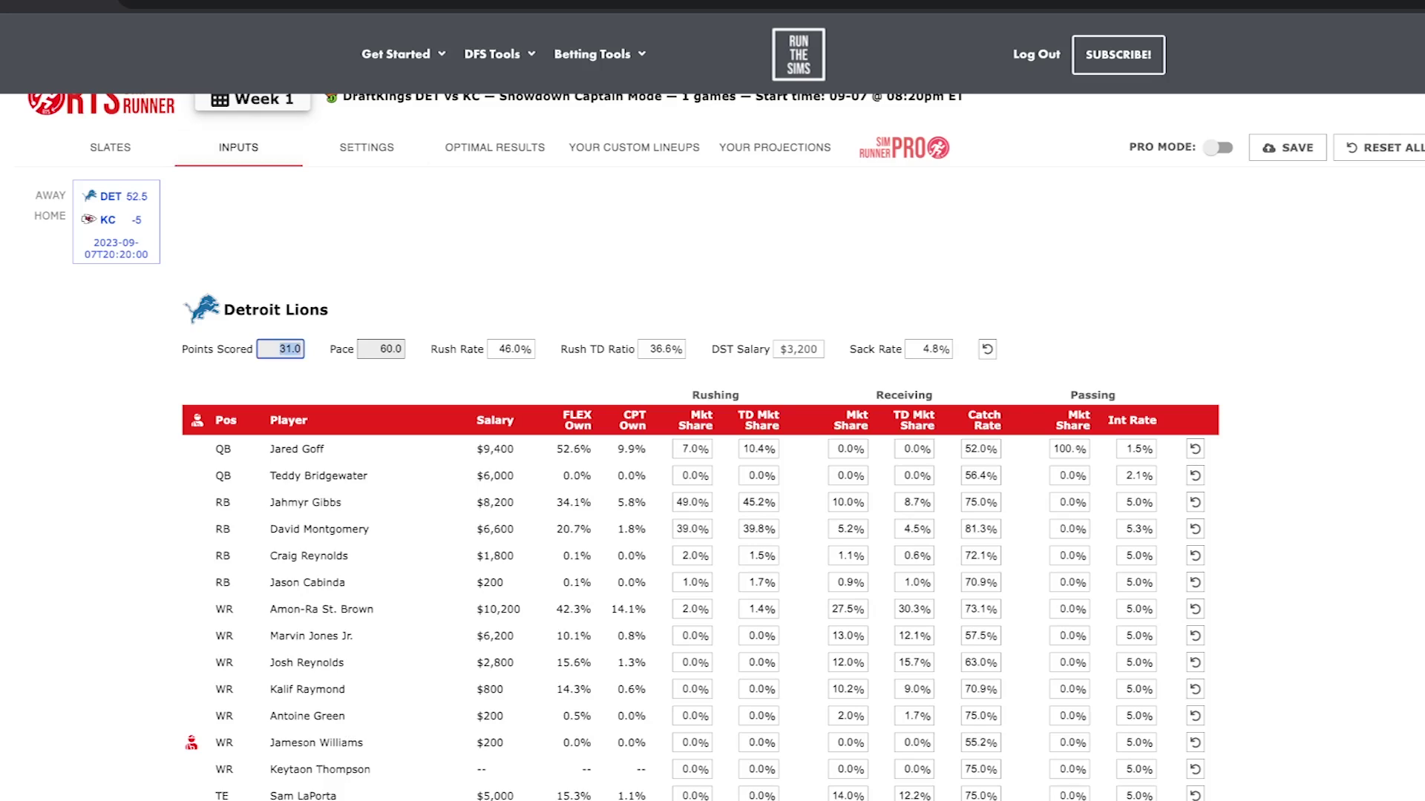
{"action": "type", "text": "1."}
{"action": "type", "text": "7"}
{"action": "scroll", "coordinate": [712, 445], "scroll_direction": "down", "scroll_amount": 7}
{"action": "scroll", "coordinate": [712, 445], "scroll_direction": "down", "scroll_amount": 1}
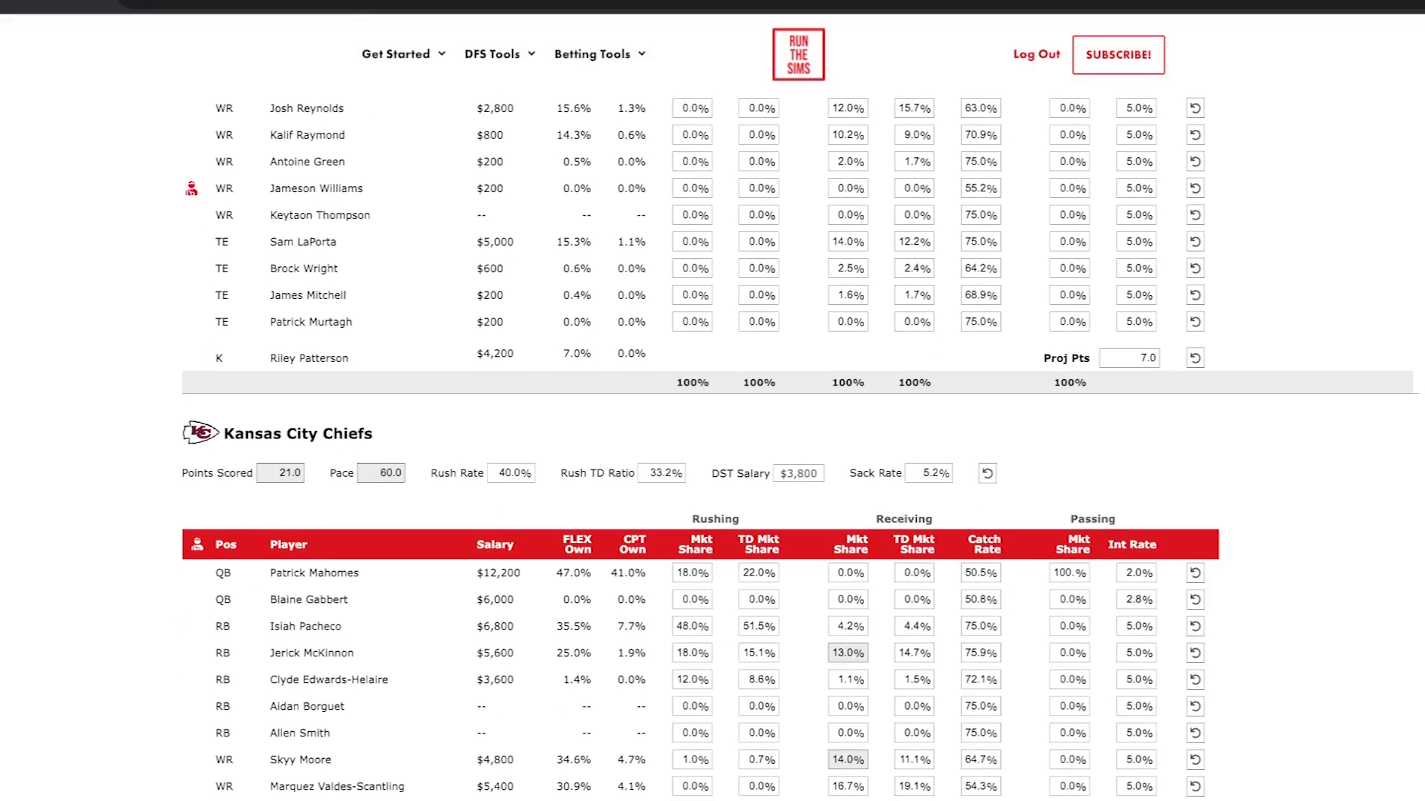
{"action": "left_click", "coordinate": [289, 473]}
{"action": "type", "text": "20.0"}
Step: Set the pace to 57 for the Kansas City Chiefs and 56.0 for the Detroit Lions
{"action": "left_click", "coordinate": [380, 473]}
{"action": "type", "text": "57"}
{"action": "scroll", "coordinate": [713, 400], "scroll_direction": "up", "scroll_amount": 5}
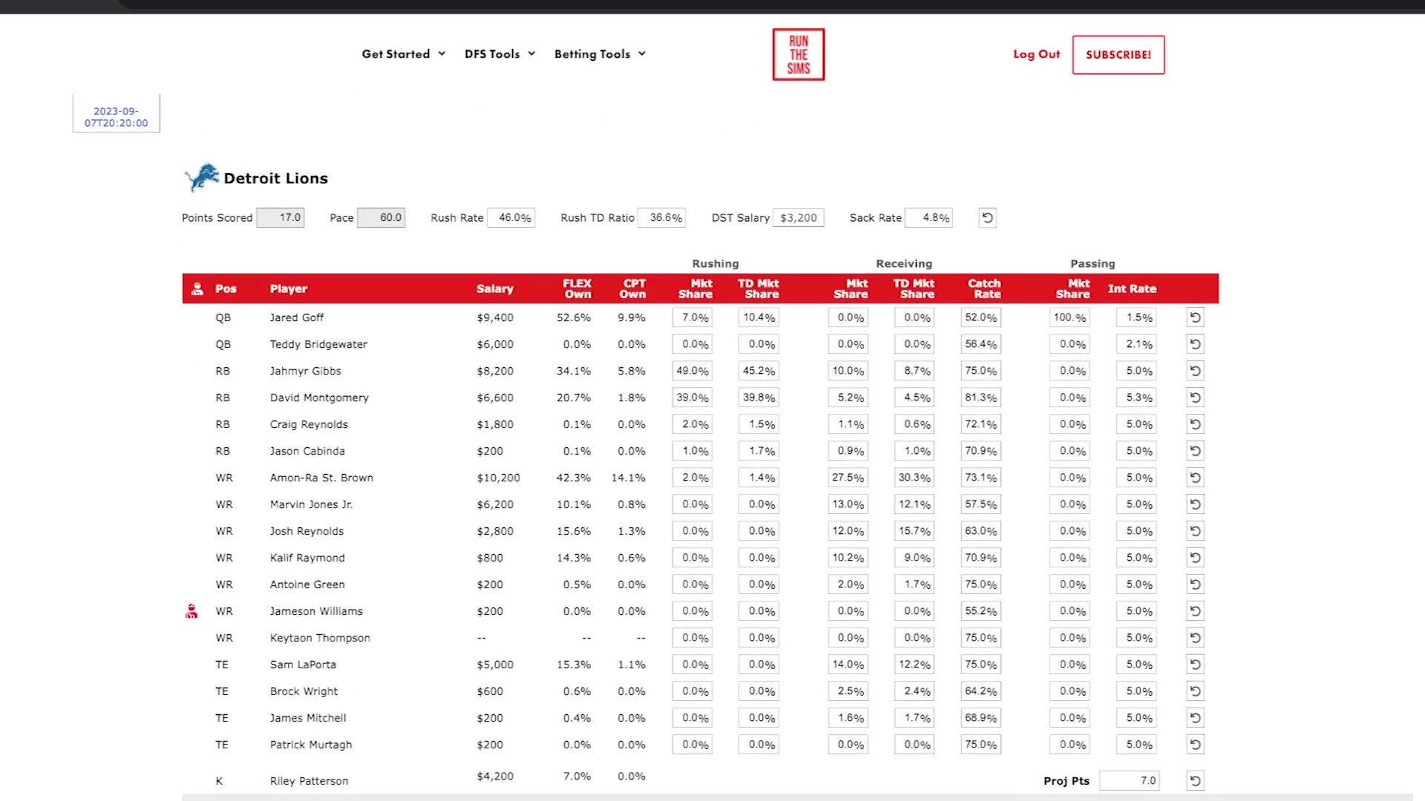
{"action": "left_click", "coordinate": [381, 218]}
{"action": "type", "text": "5.06"}
{"action": "key", "text": "BackSpace"}
{"action": "key", "text": "BackSpace"}
{"action": "type", "text": "1"}
{"action": "key", "text": "BackSpace"}
{"action": "key", "text": "BackSpace"}
{"action": "type", "text": ".0"}
{"action": "key", "text": "BackSpace"}
{"action": "key", "text": "BackSpace"}
{"action": "key", "text": "BackSpace"}
{"action": "type", "text": "56"}
{"action": "left_click_drag", "start_coordinate": [387, 217], "coordinate": [368, 217]}
{"action": "key", "text": "BackSpace"}
{"action": "key", "text": "End"}
{"action": "type", "text": ".0"}
Step: Review the points, pace, and market share inputs of both teams
{"action": "scroll", "coordinate": [712, 445], "scroll_direction": "down", "scroll_amount": 6}
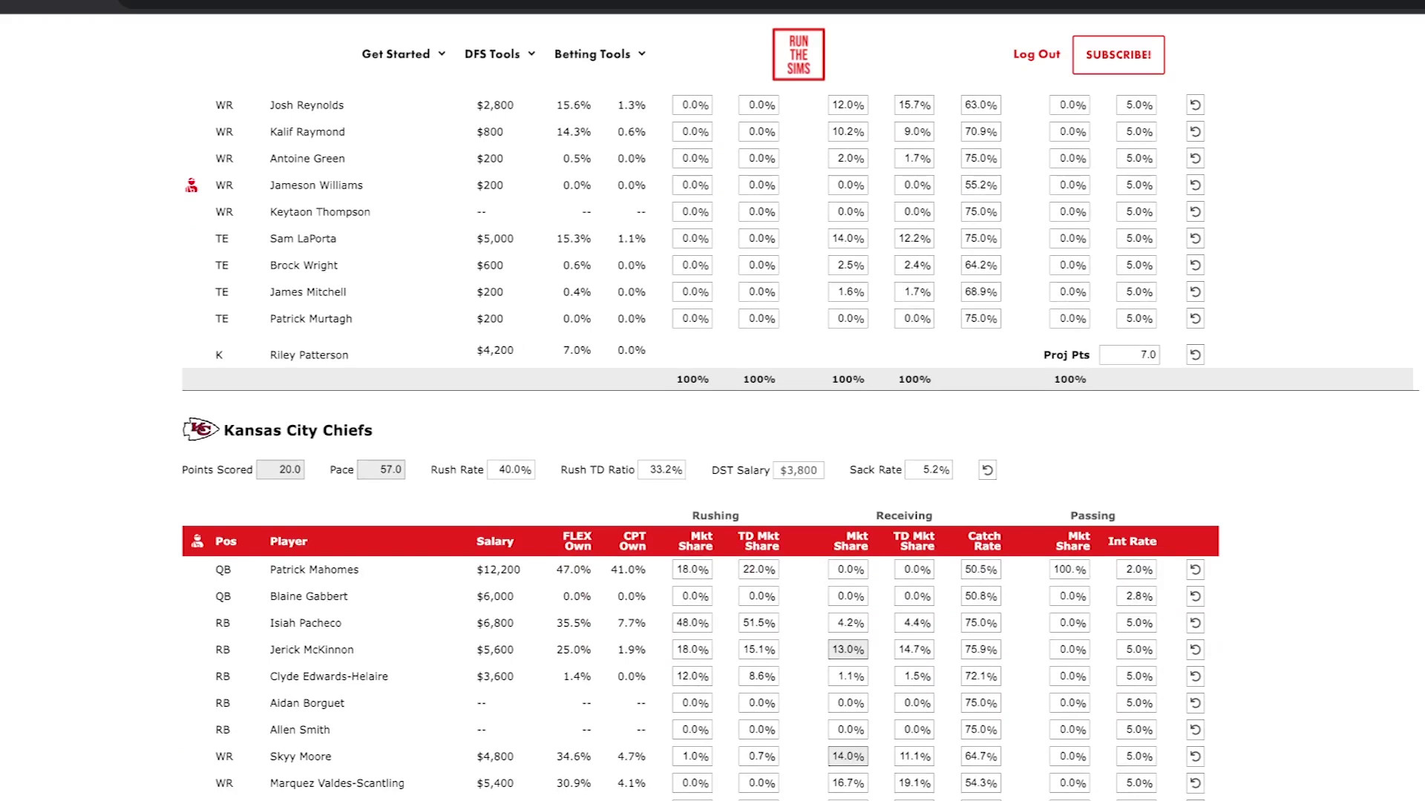
{"action": "scroll", "coordinate": [712, 446], "scroll_direction": "down", "scroll_amount": 2}
{"action": "scroll", "coordinate": [713, 446], "scroll_direction": "up", "scroll_amount": 4}
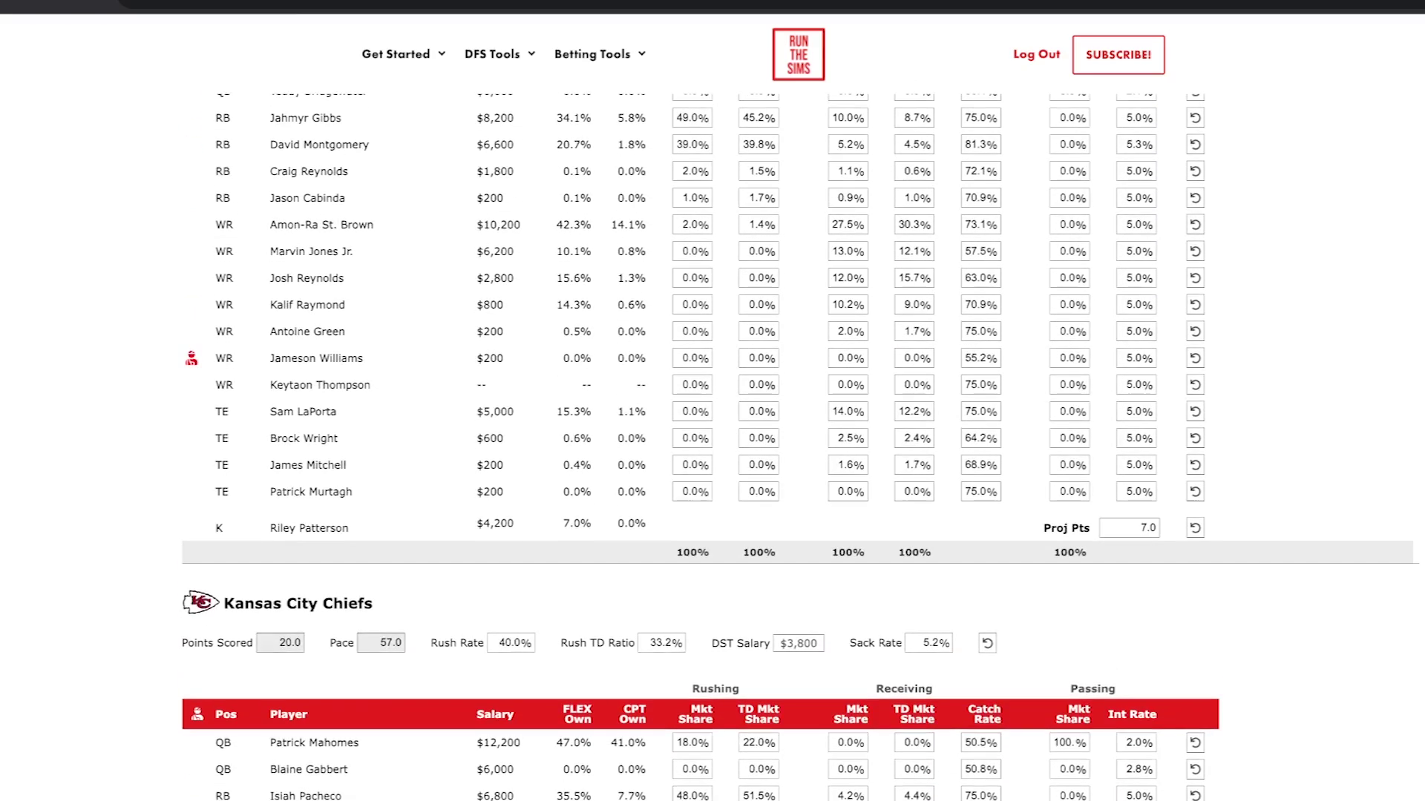
{"action": "scroll", "coordinate": [847, 712], "scroll_direction": "up", "scroll_amount": 1}
{"action": "scroll", "coordinate": [848, 713], "scroll_direction": "down", "scroll_amount": 2}
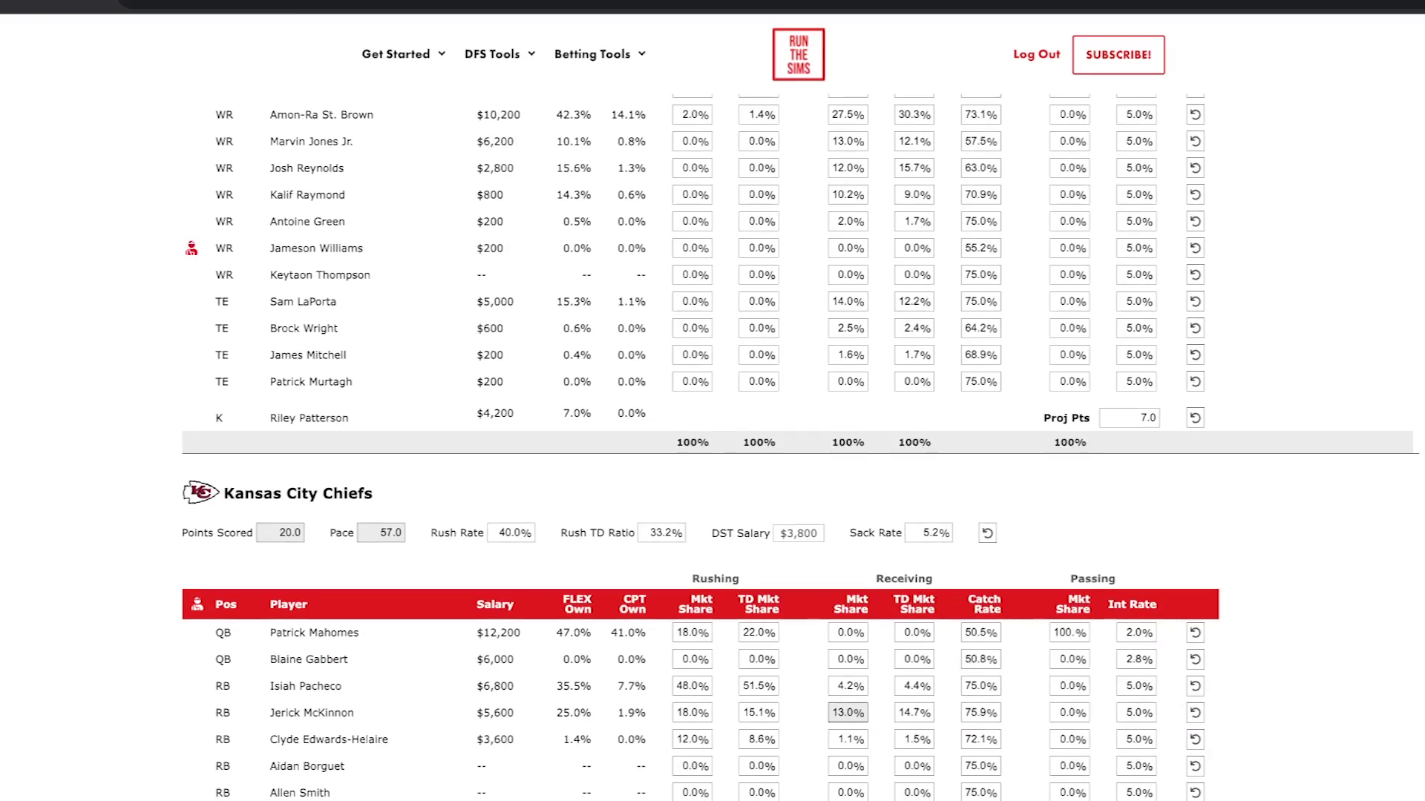
{"action": "scroll", "coordinate": [712, 445], "scroll_direction": "up", "scroll_amount": 7}
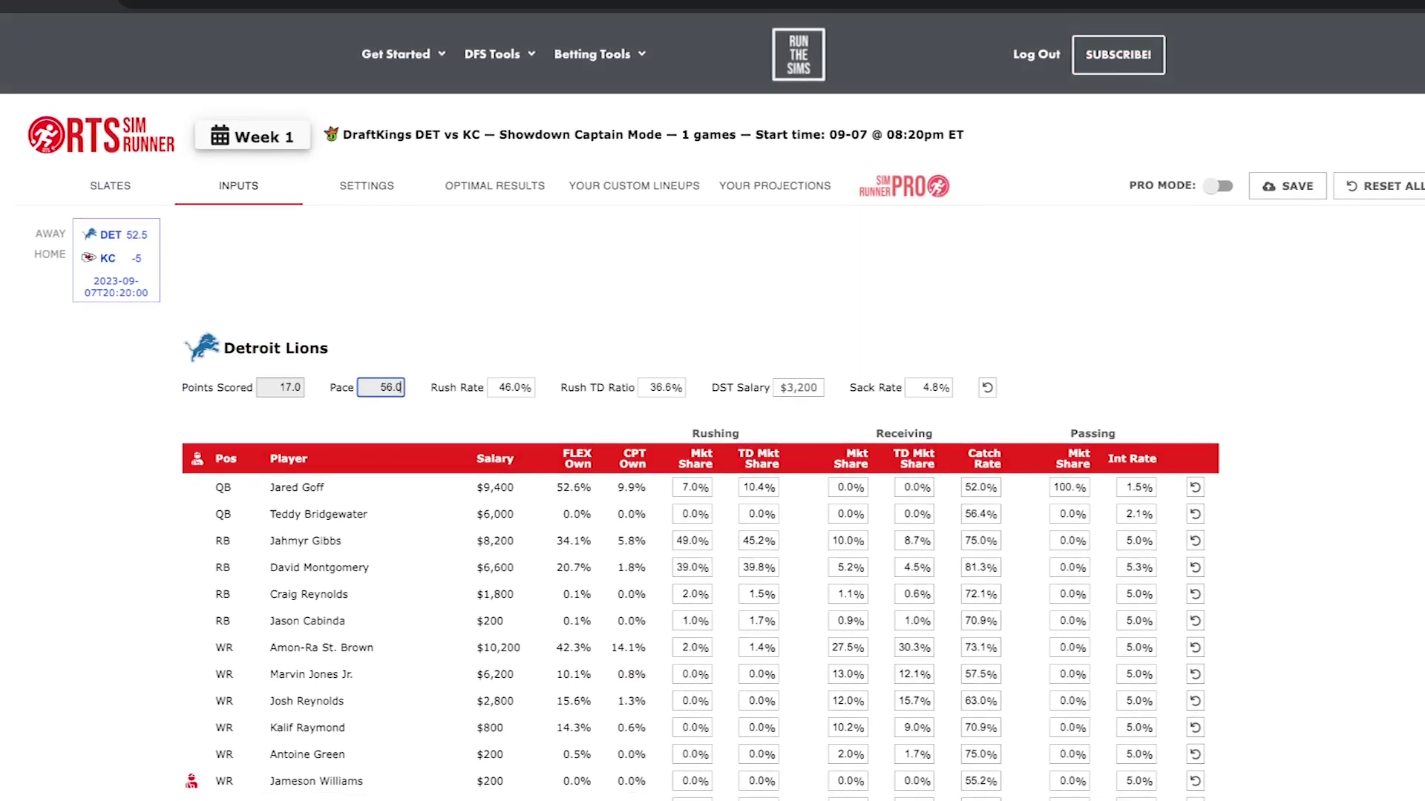
Step: Filter the custom lineups to frequency threshold 5 and at least 1 player with projected ownership under 10%
{"action": "left_click", "coordinate": [653, 185]}
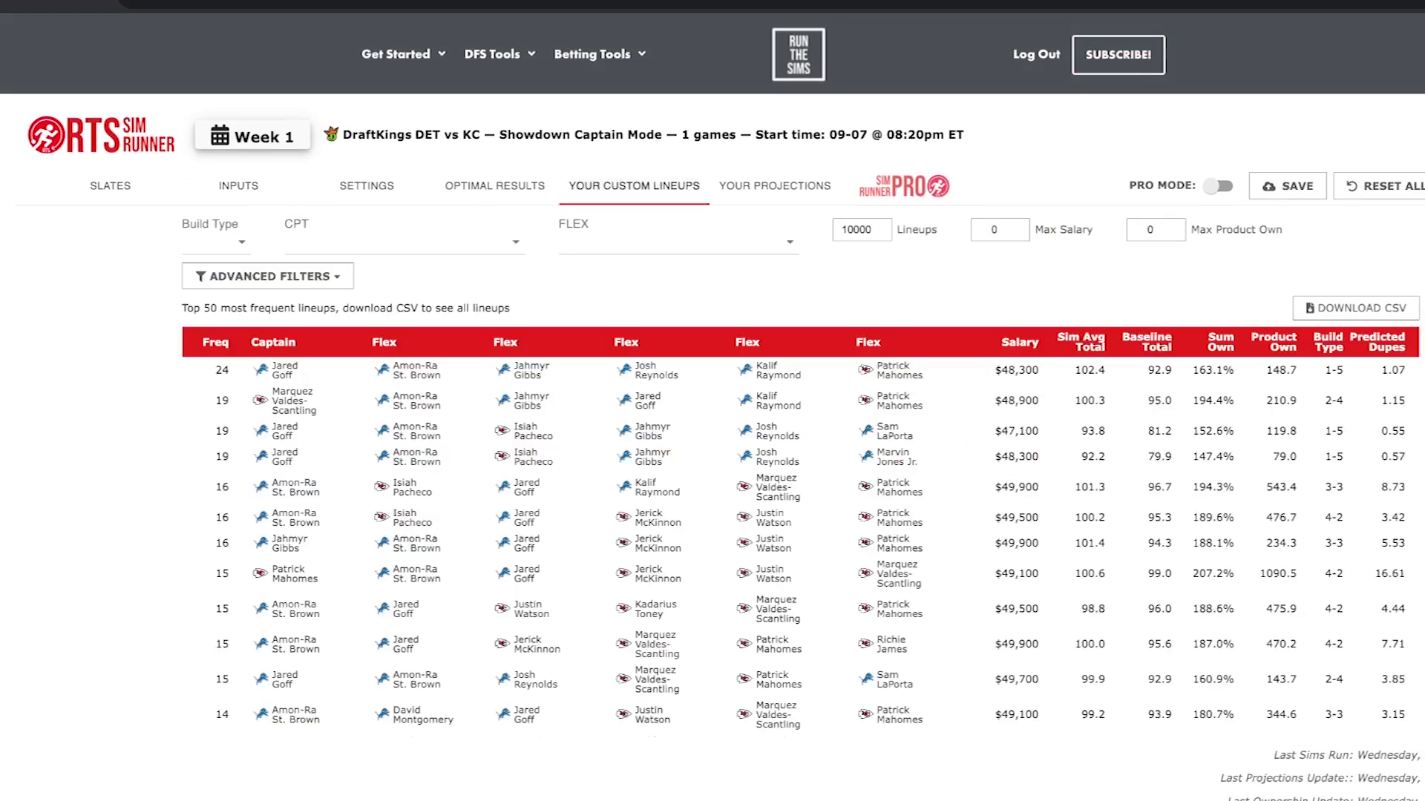
{"action": "left_click", "coordinate": [267, 274]}
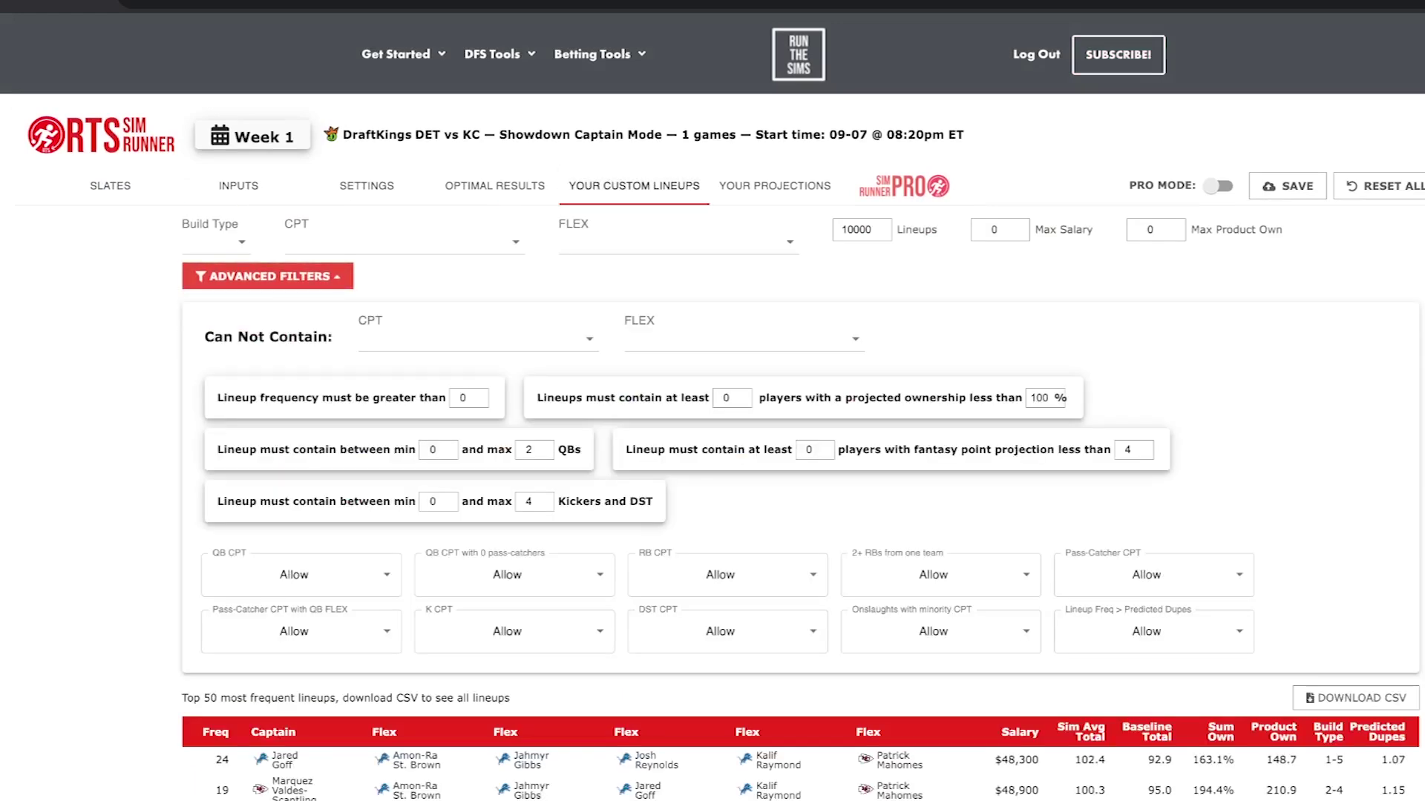
{"action": "scroll", "coordinate": [712, 445], "scroll_direction": "down", "scroll_amount": 2}
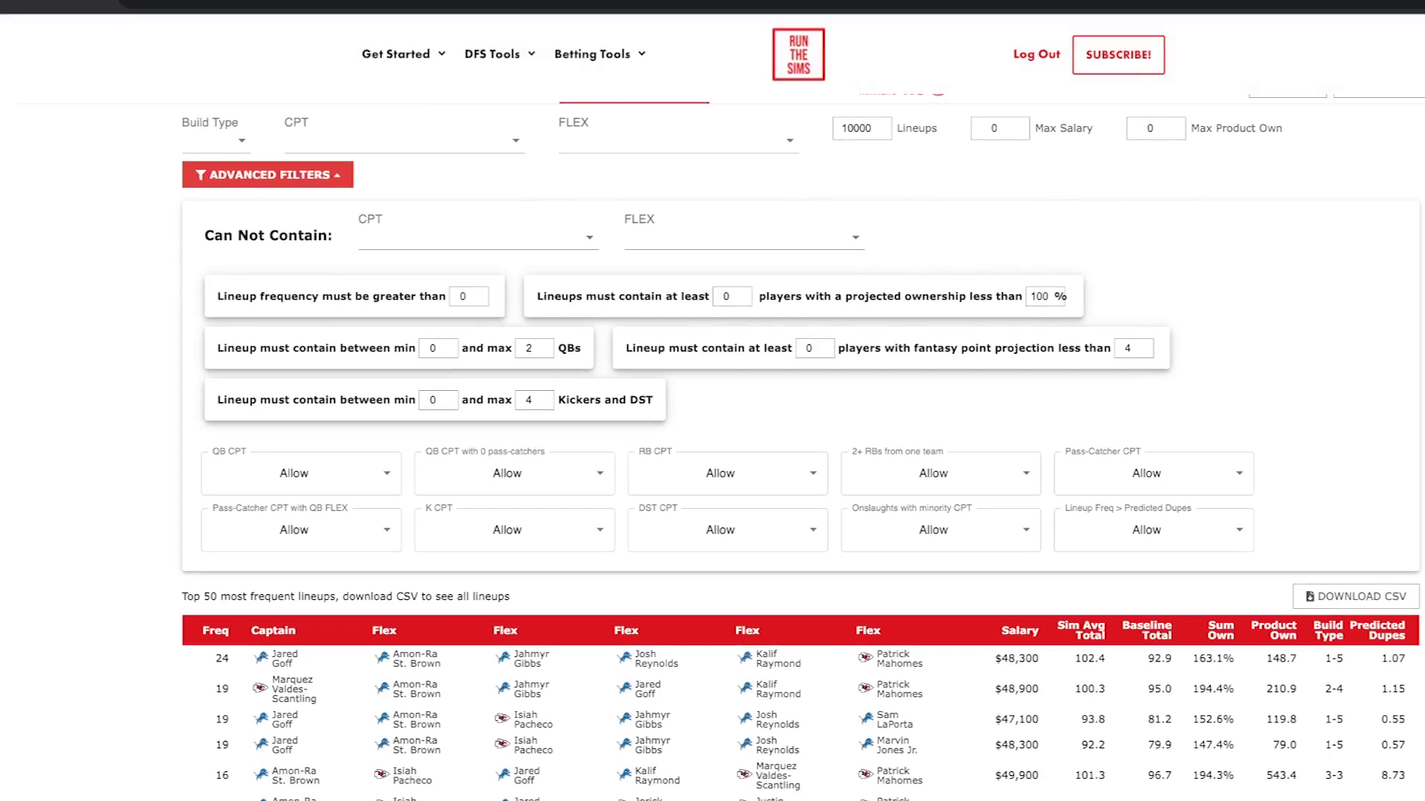
{"action": "scroll", "coordinate": [801, 445], "scroll_direction": "down", "scroll_amount": 1}
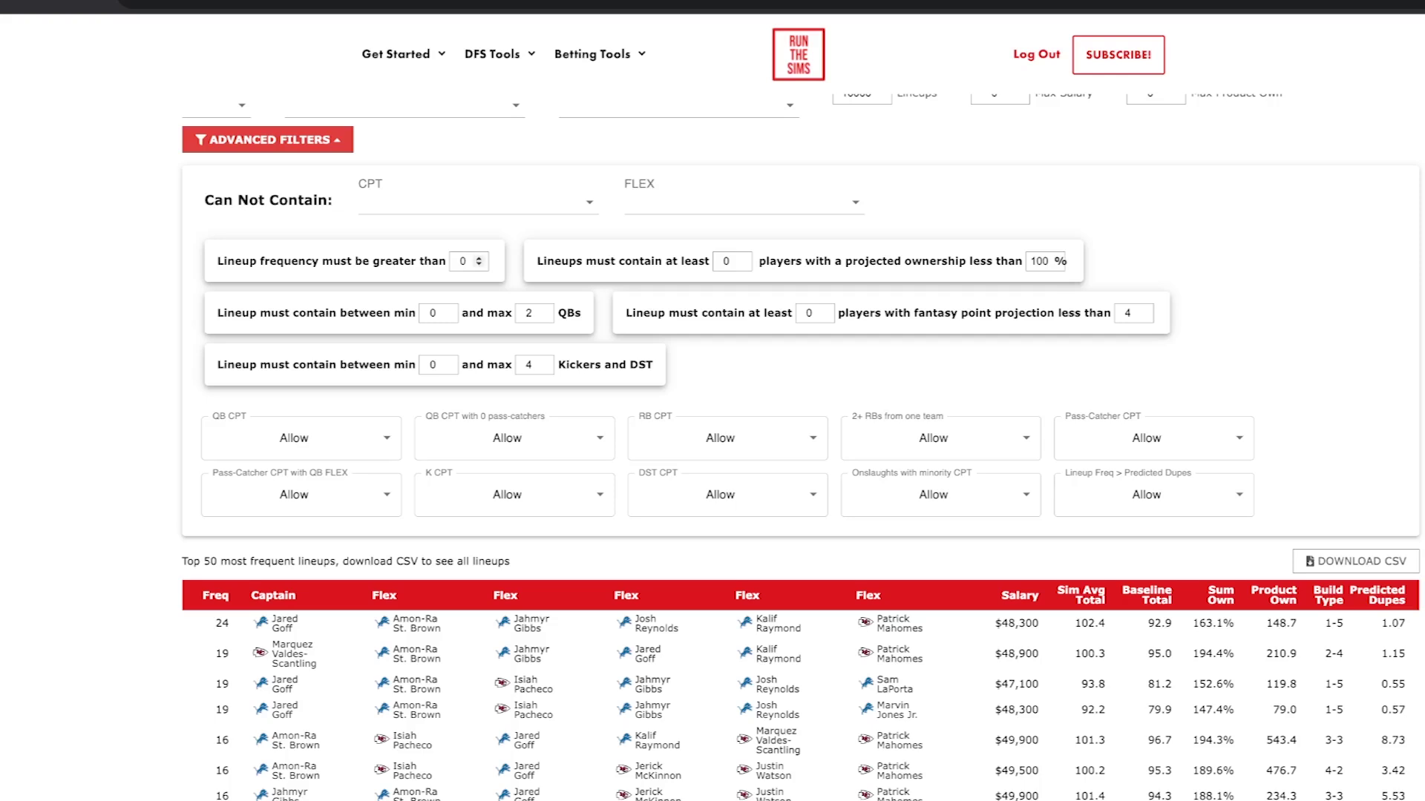
{"action": "left_click", "coordinate": [479, 258]}
{"action": "left_click", "coordinate": [479, 257]}
{"action": "left_click", "coordinate": [479, 257]}
{"action": "left_click", "coordinate": [741, 257]}
{"action": "left_click", "coordinate": [1055, 260]}
{"action": "key", "text": "BackSpace"}
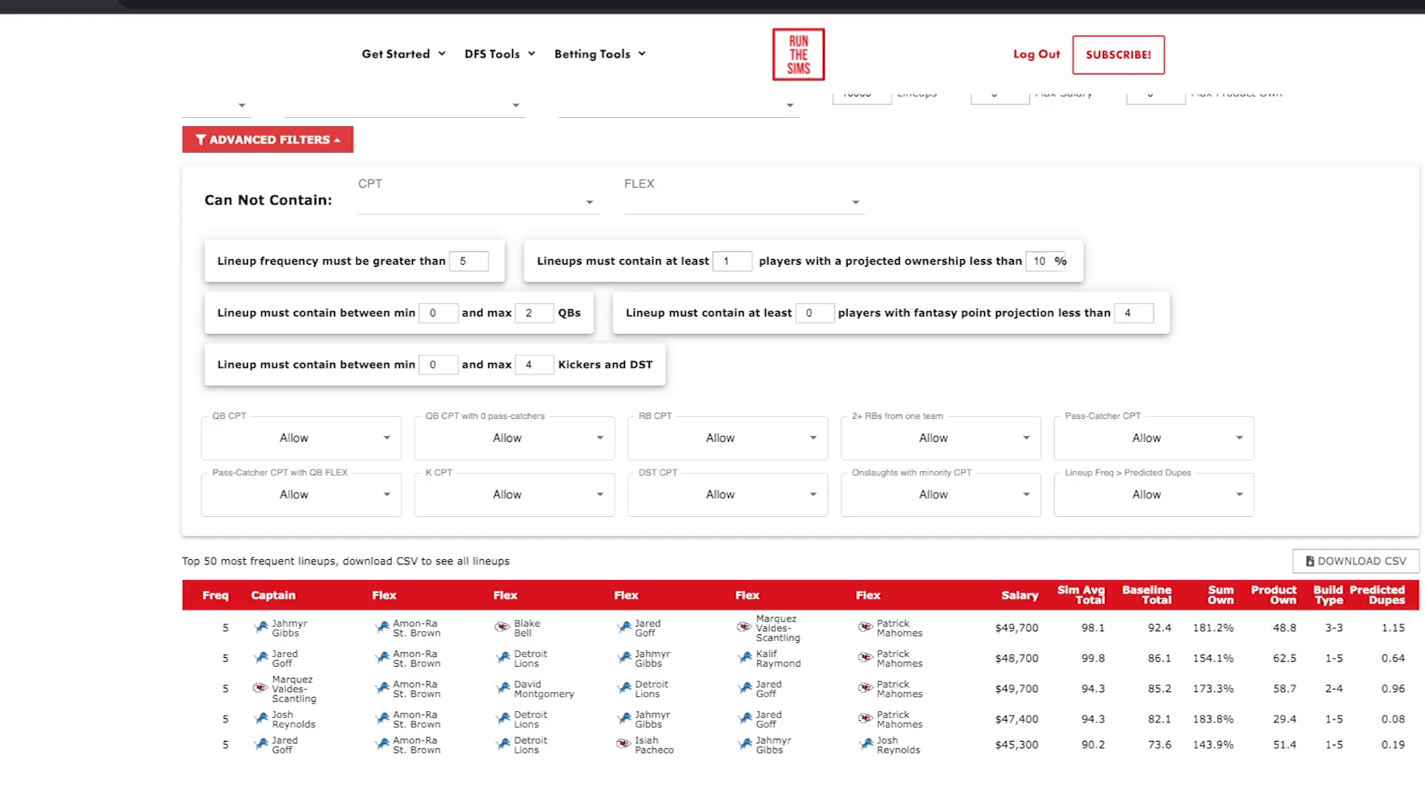
Step: Examine the filtered lineups' captains, low-owned players, build types, and predicted duplicates alongside the advanced filter settings
{"action": "scroll", "coordinate": [1053, 487], "scroll_direction": "down", "scroll_amount": 3}
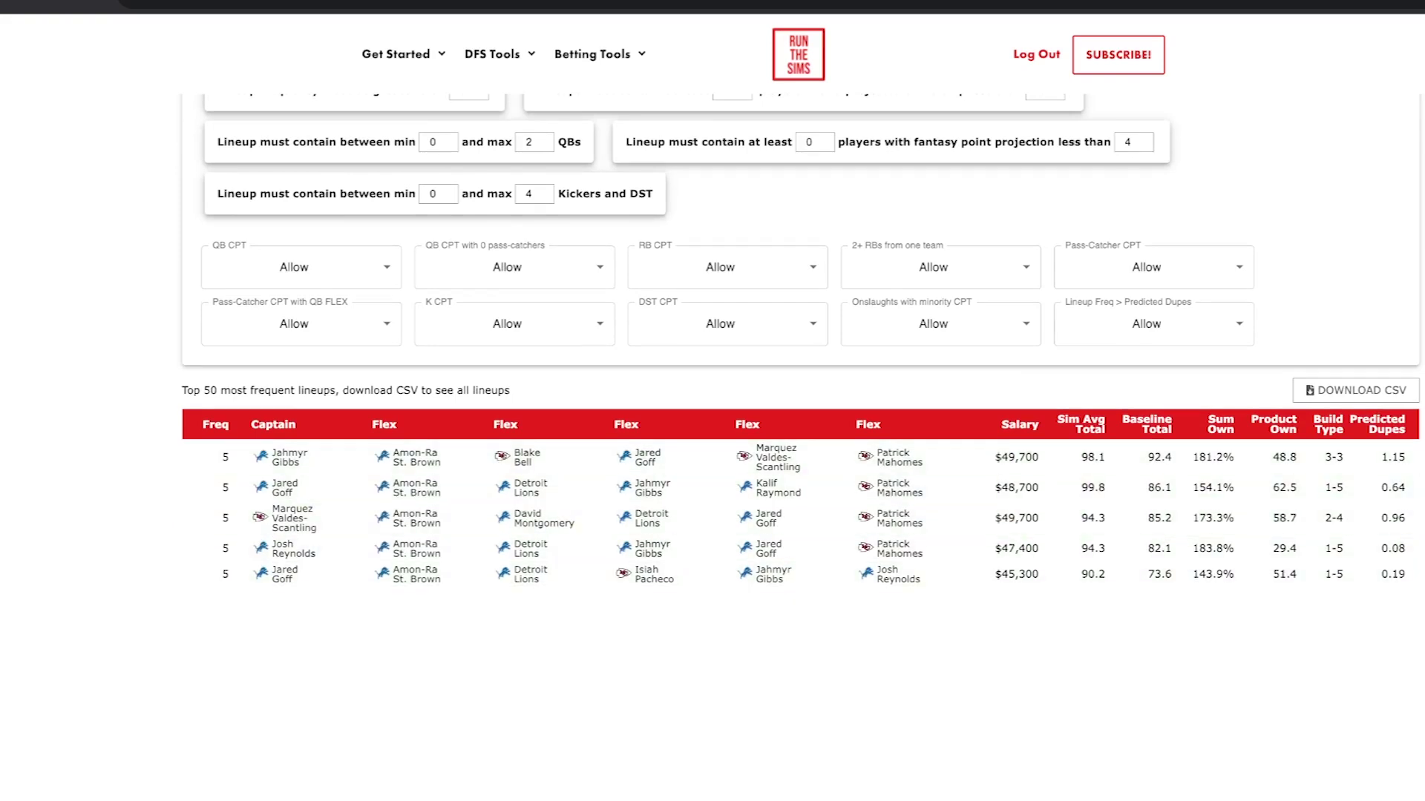
{"action": "scroll", "coordinate": [801, 339], "scroll_direction": "down", "scroll_amount": 1}
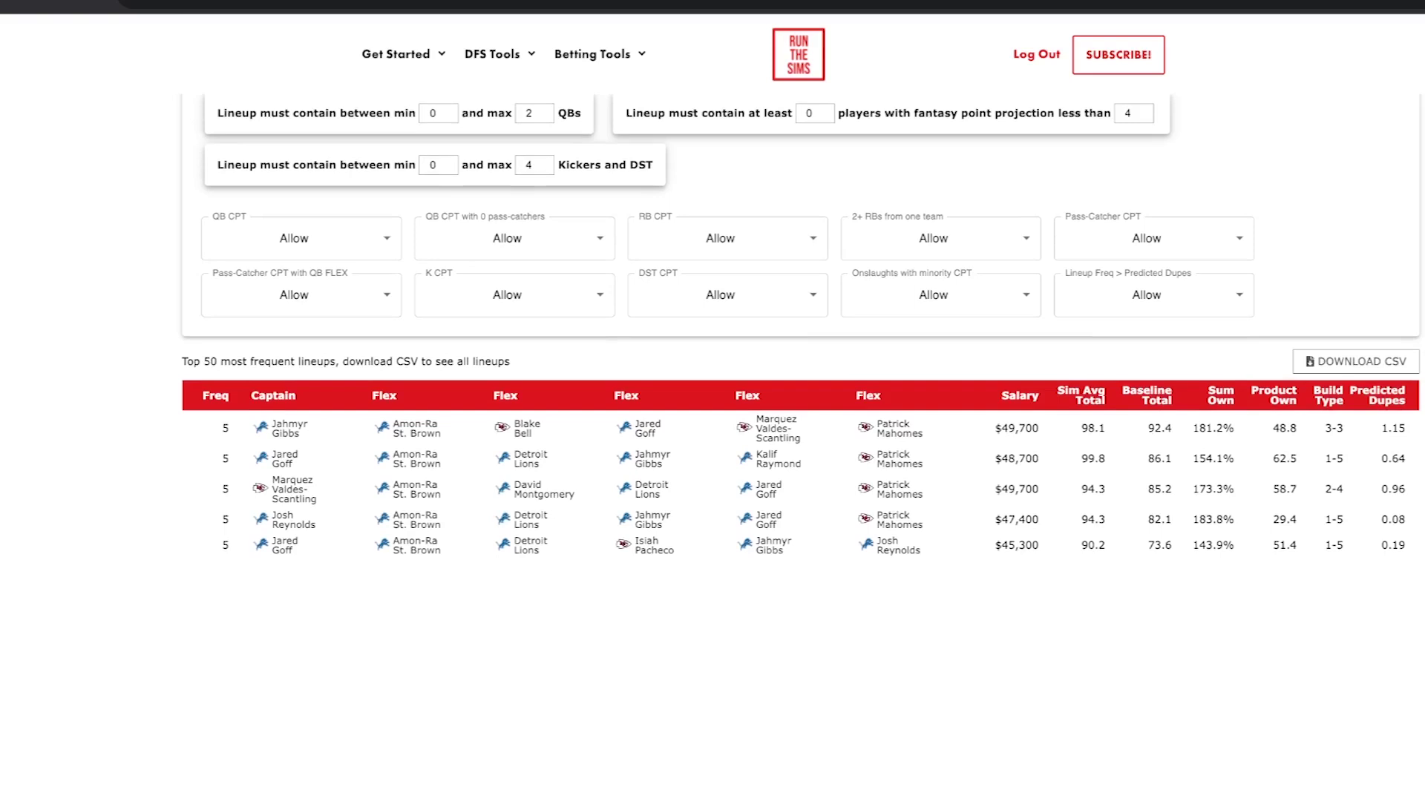
{"action": "scroll", "coordinate": [801, 371], "scroll_direction": "up", "scroll_amount": 4}
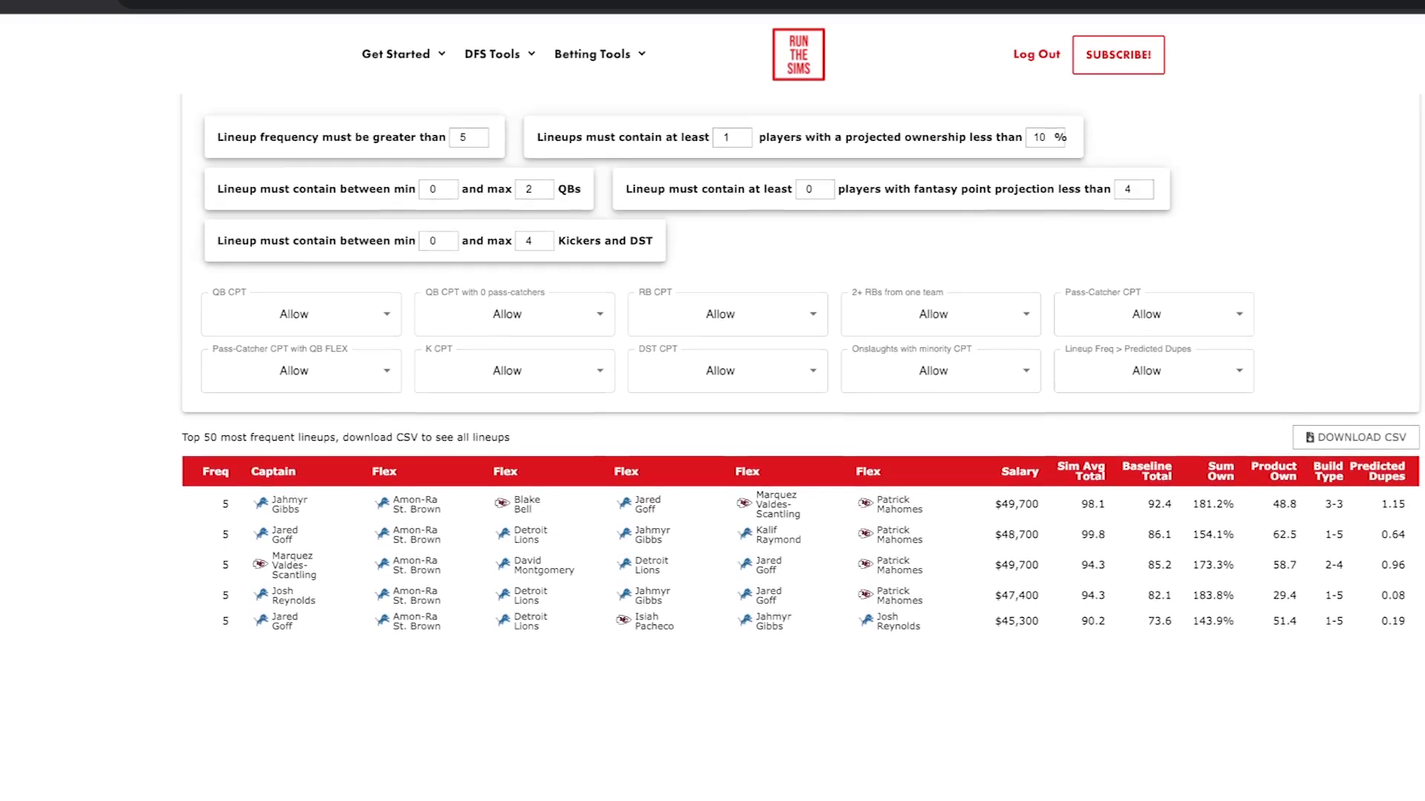
{"action": "scroll", "coordinate": [800, 391], "scroll_direction": "up", "scroll_amount": 1}
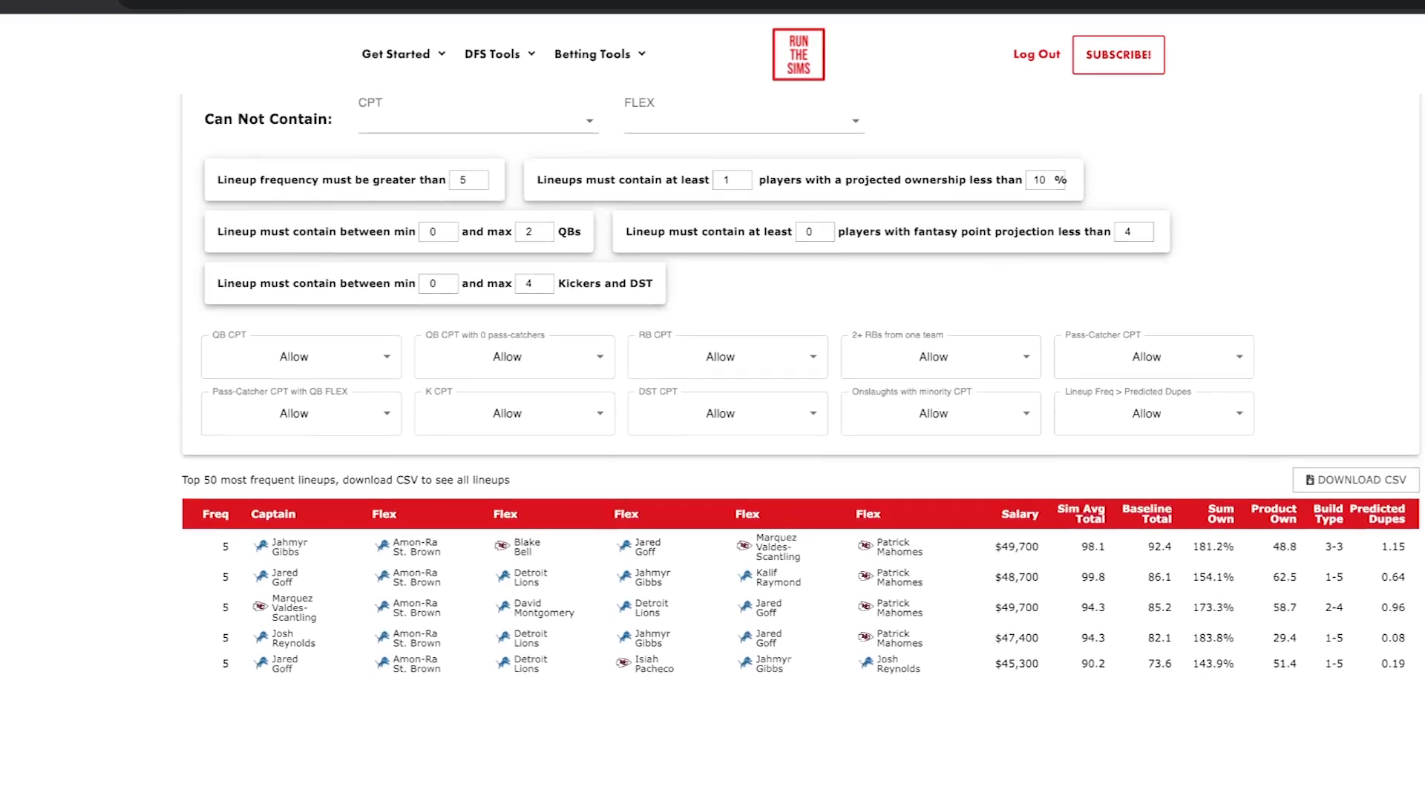
{"action": "scroll", "coordinate": [800, 390], "scroll_direction": "up", "scroll_amount": 2}
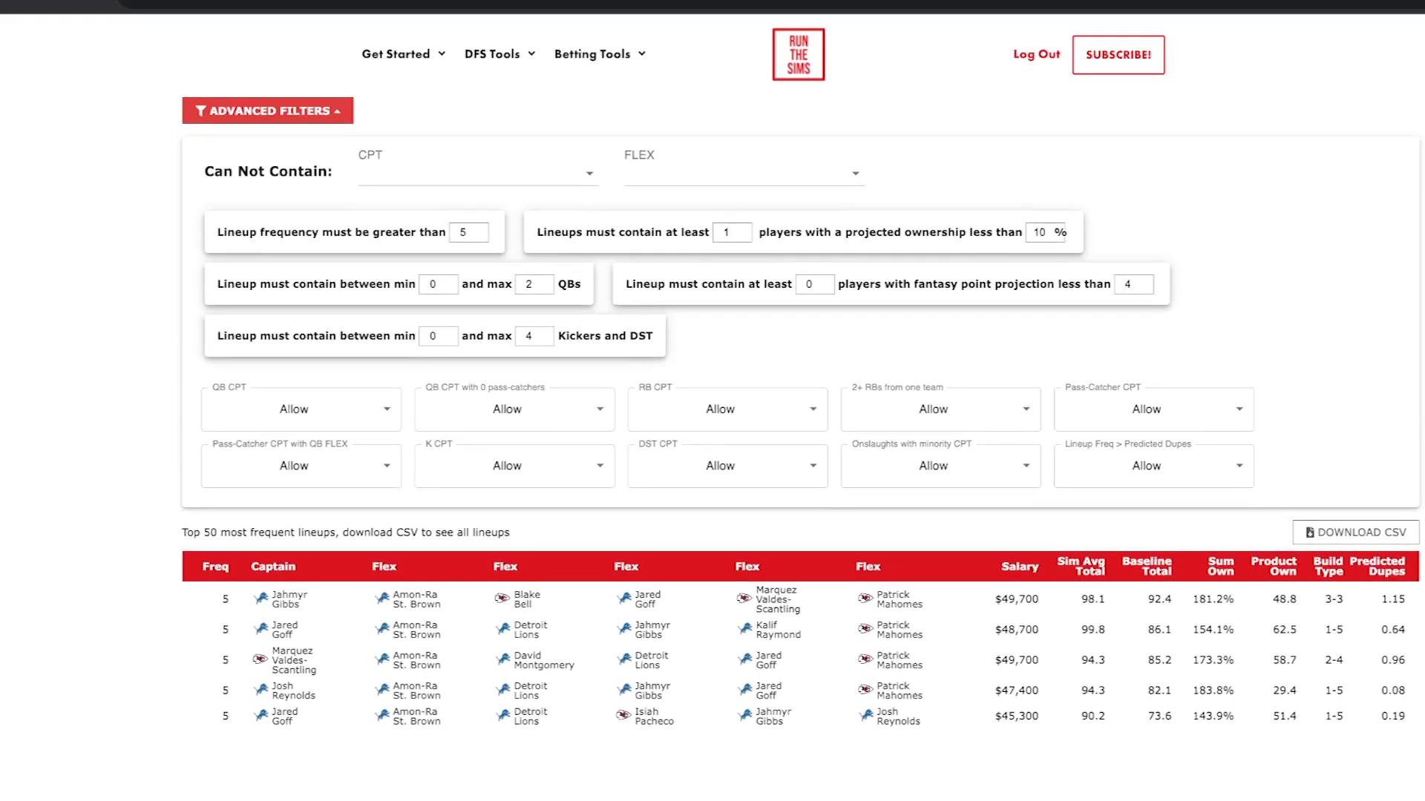
{"action": "scroll", "coordinate": [800, 390], "scroll_direction": "up", "scroll_amount": 1}
{"action": "scroll", "coordinate": [800, 390], "scroll_direction": "down", "scroll_amount": 1}
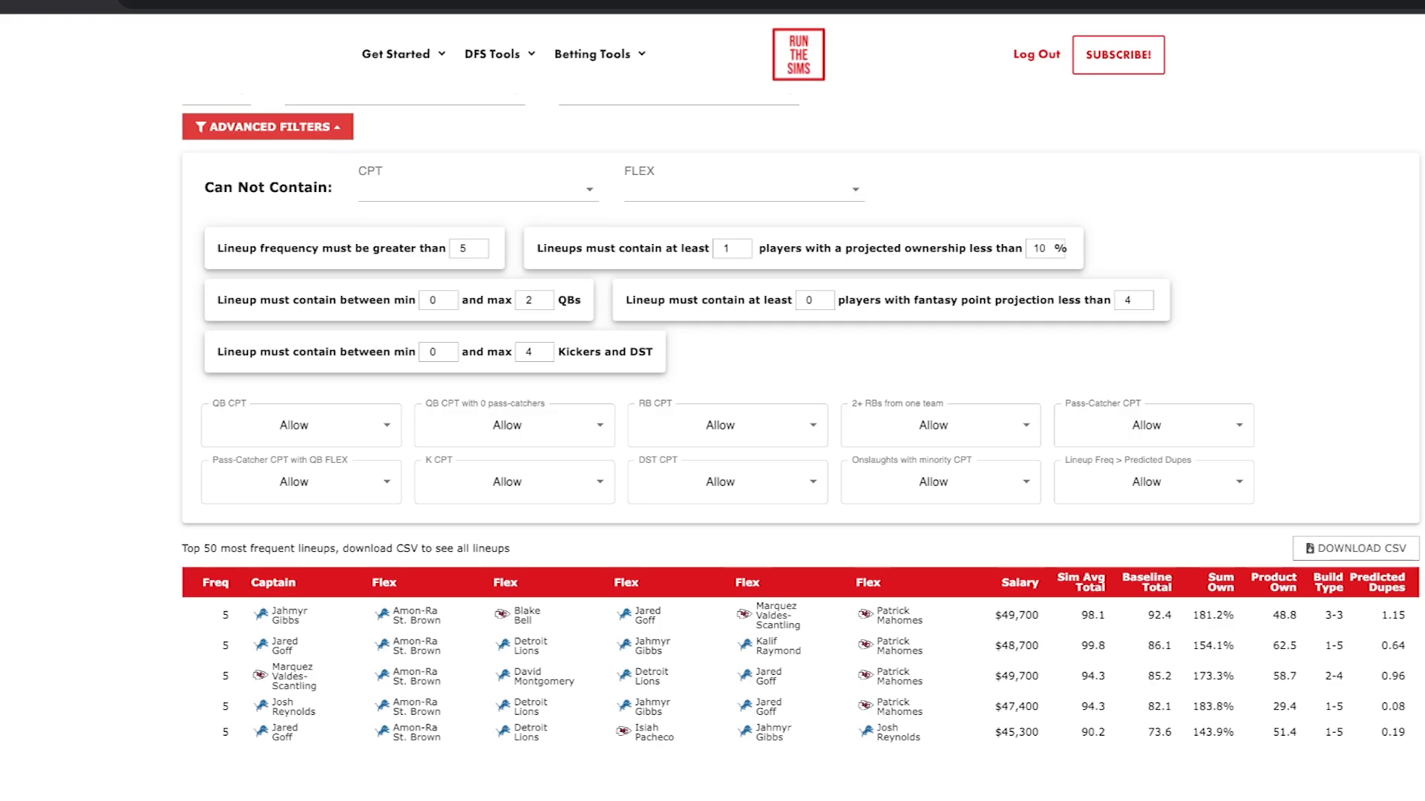
{"action": "scroll", "coordinate": [802, 446], "scroll_direction": "up", "scroll_amount": 2}
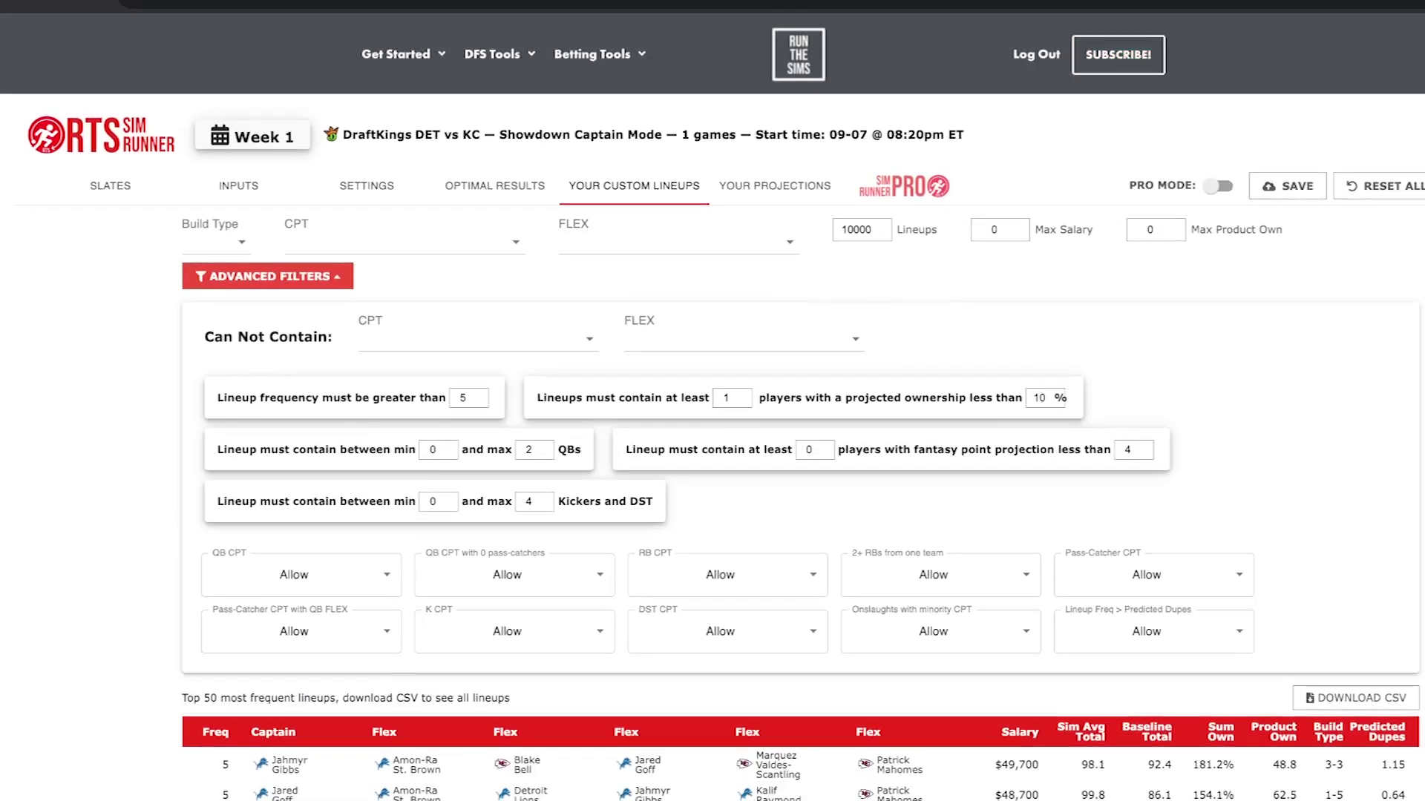
Step: Return to the slate inputs and check the points scored and pace entered for each team
{"action": "left_click", "coordinate": [238, 185]}
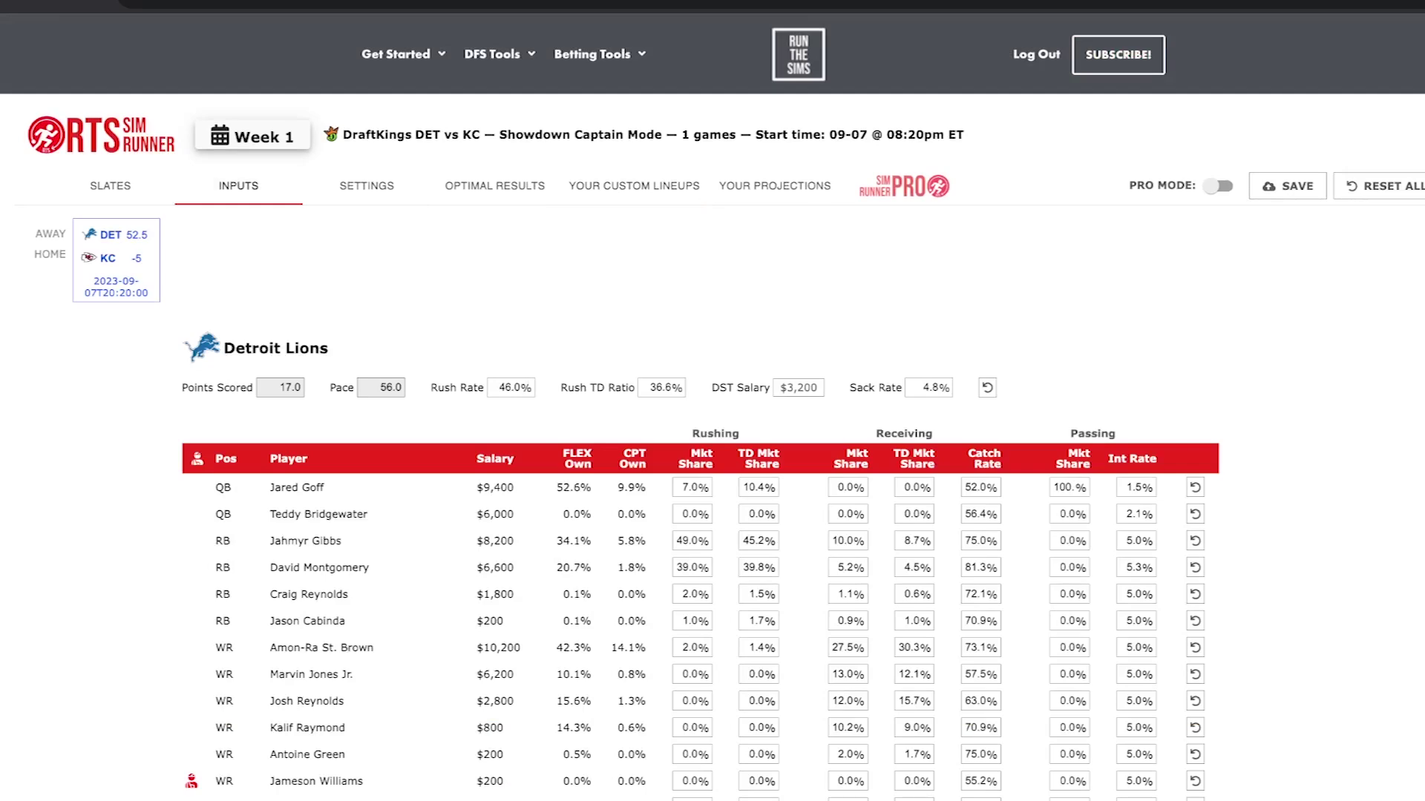
{"action": "scroll", "coordinate": [713, 445], "scroll_direction": "down", "scroll_amount": 5}
{"action": "scroll", "coordinate": [712, 446], "scroll_direction": "down", "scroll_amount": 1}
{"action": "scroll", "coordinate": [712, 445], "scroll_direction": "down", "scroll_amount": 1}
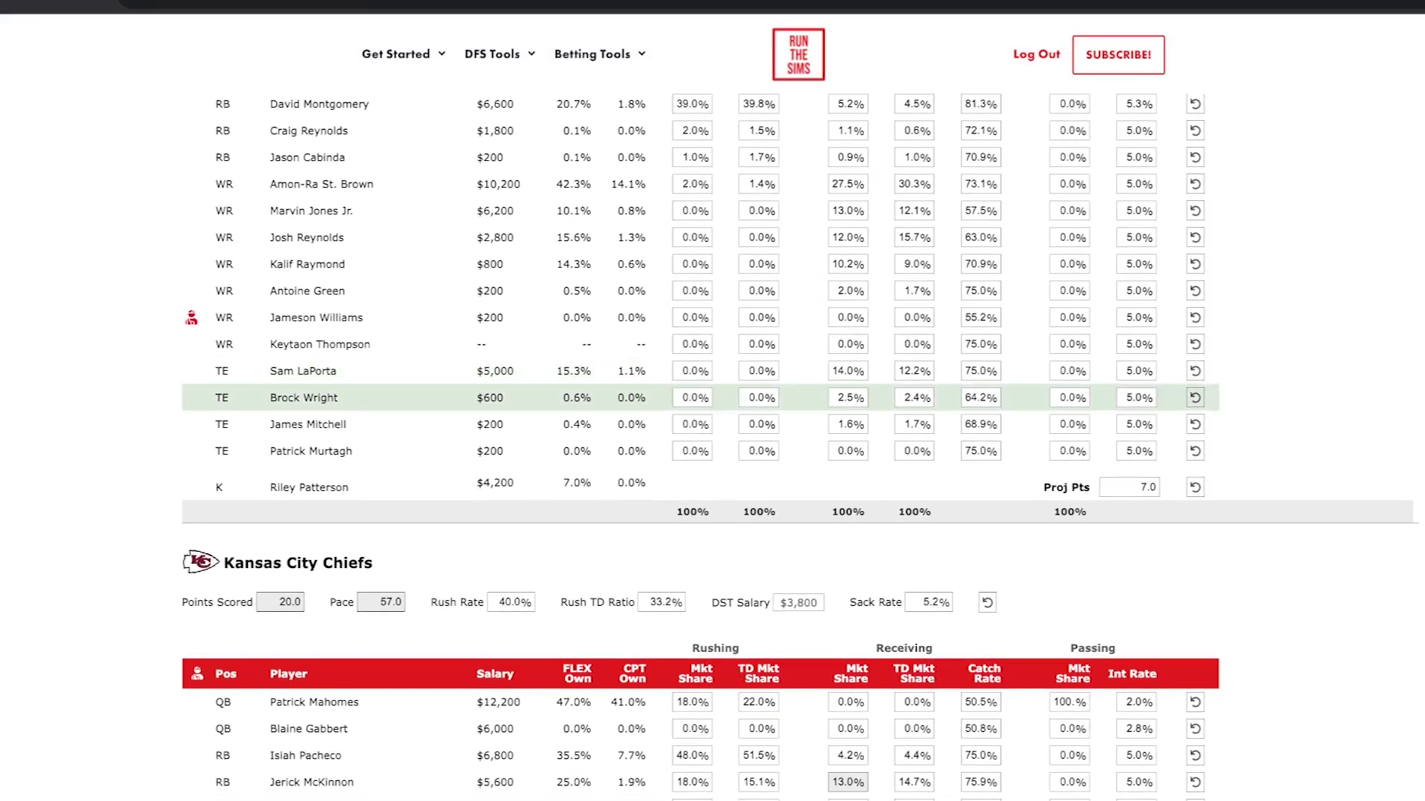
{"action": "scroll", "coordinate": [713, 445], "scroll_direction": "up", "scroll_amount": 7}
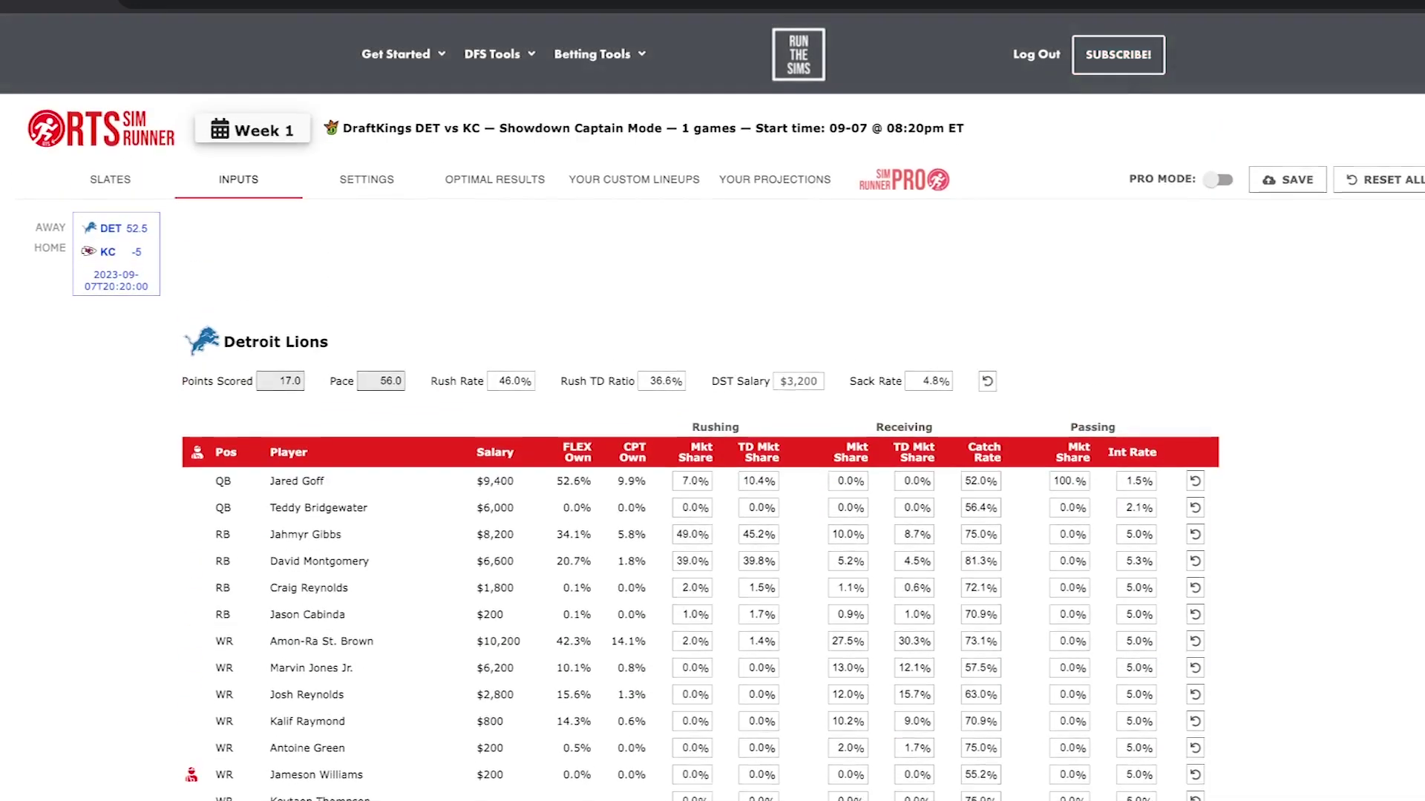